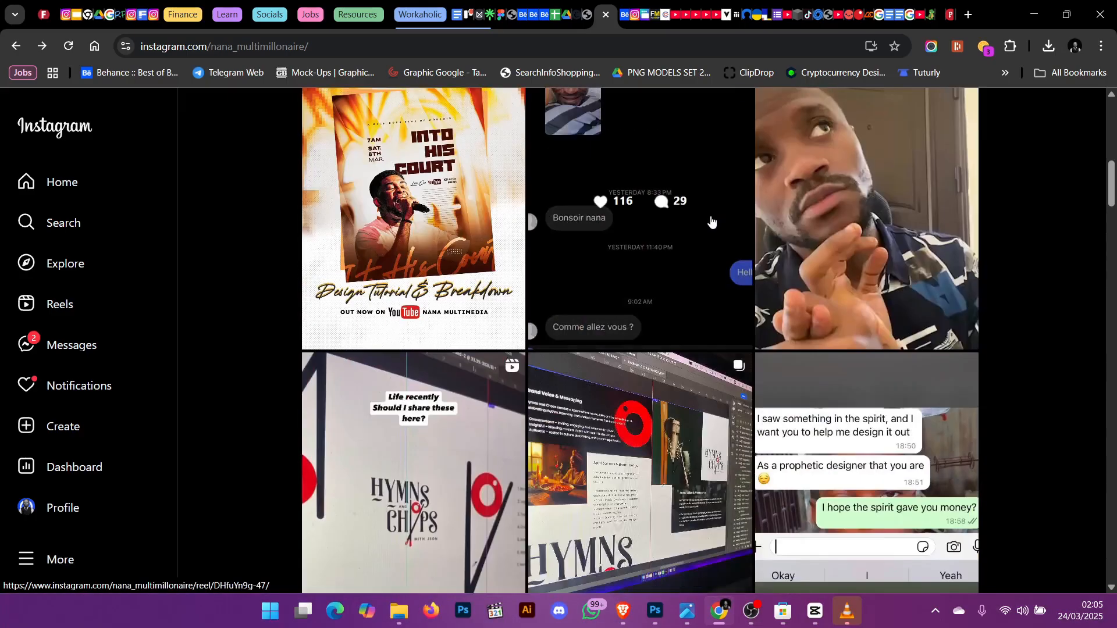
scroll(710, 215, "up", 5)
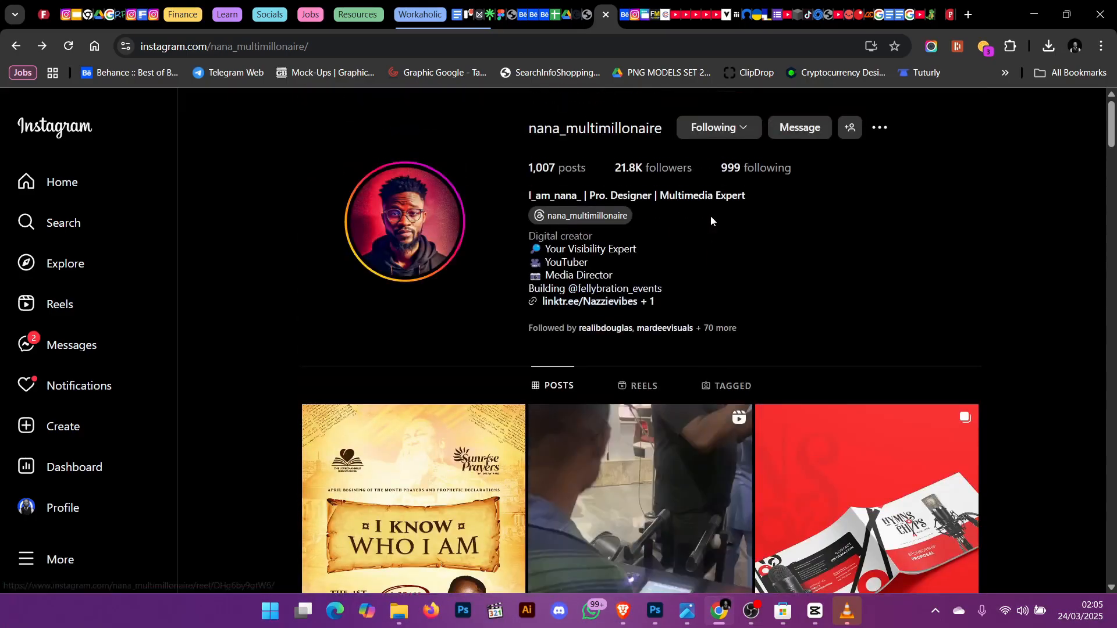
left_click(1038, 12)
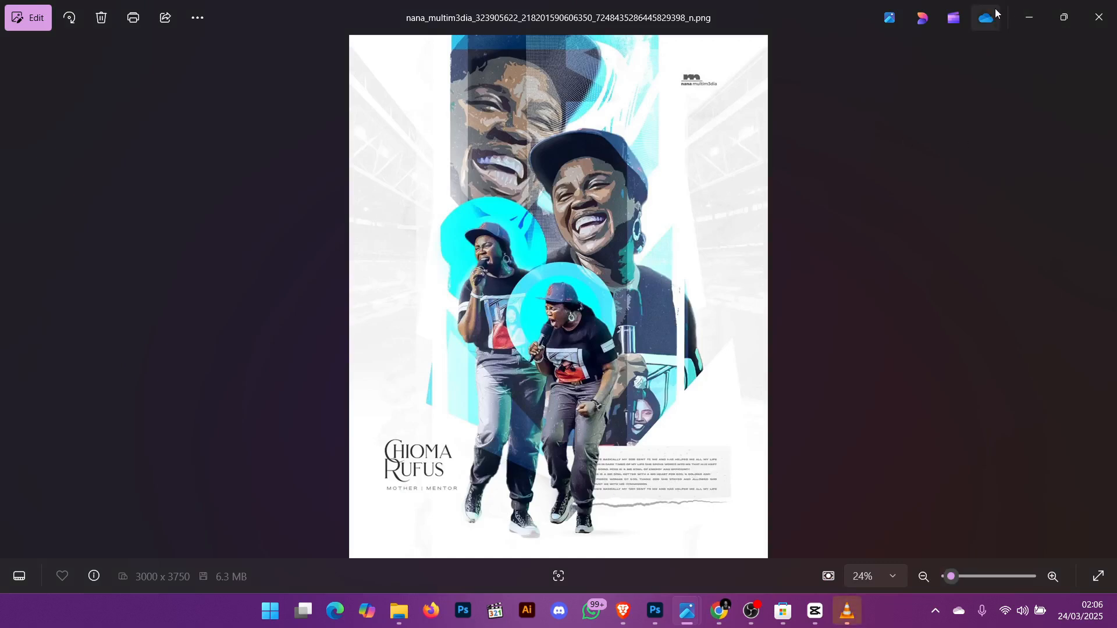
mouse_move(687, 621)
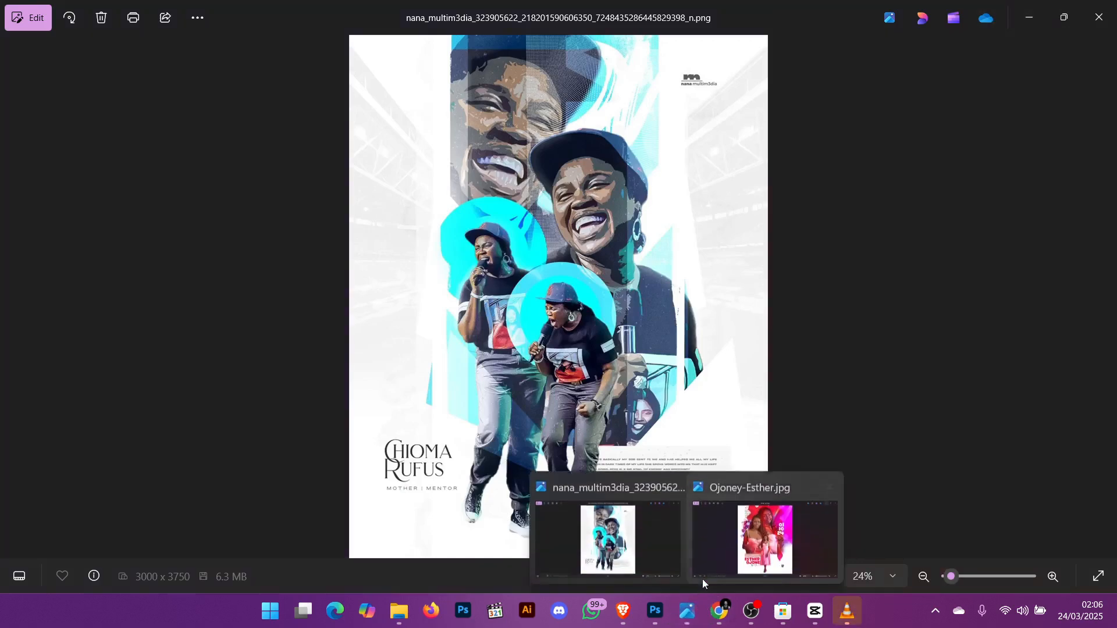
left_click(736, 541)
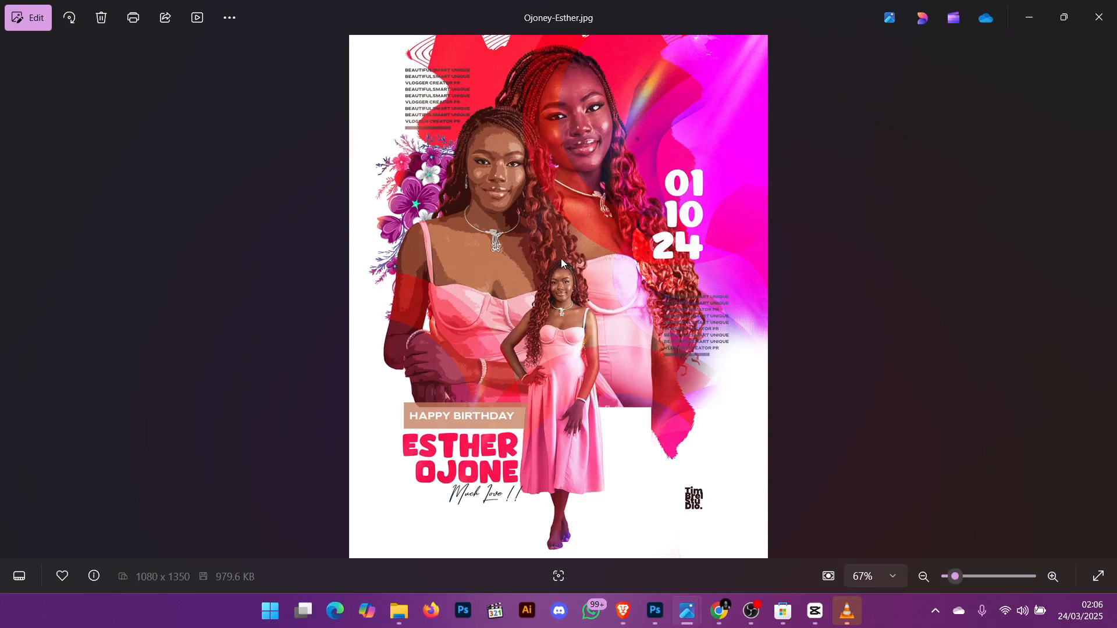
- Browse the folders on Local Disk (D:) in File Explorer
left_click(399, 611)
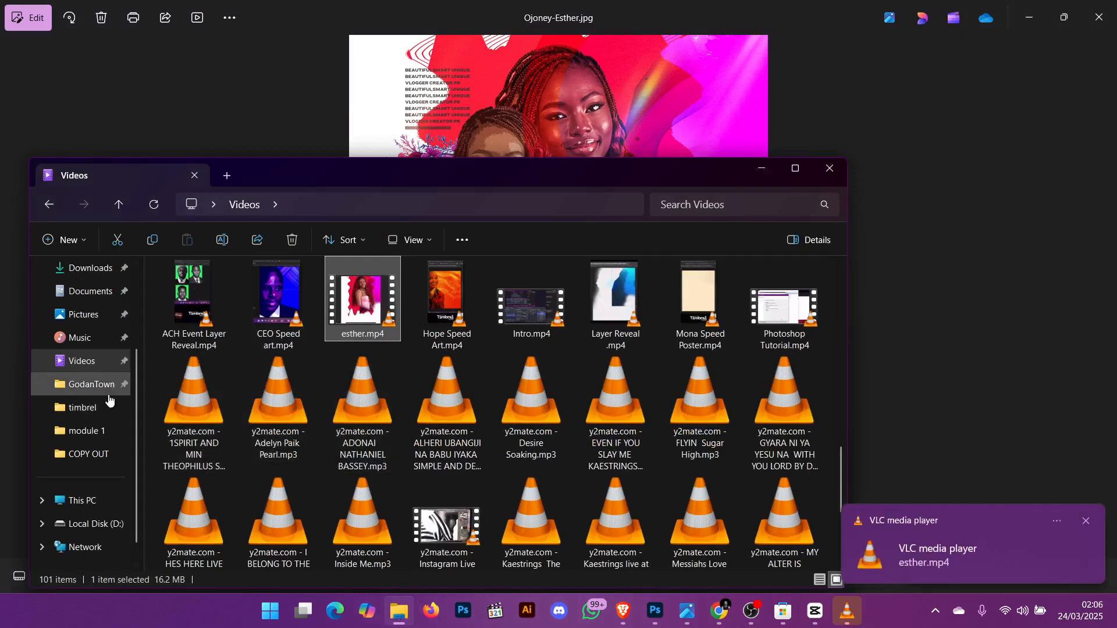
scroll(85, 464, "down", 1)
left_click(78, 499)
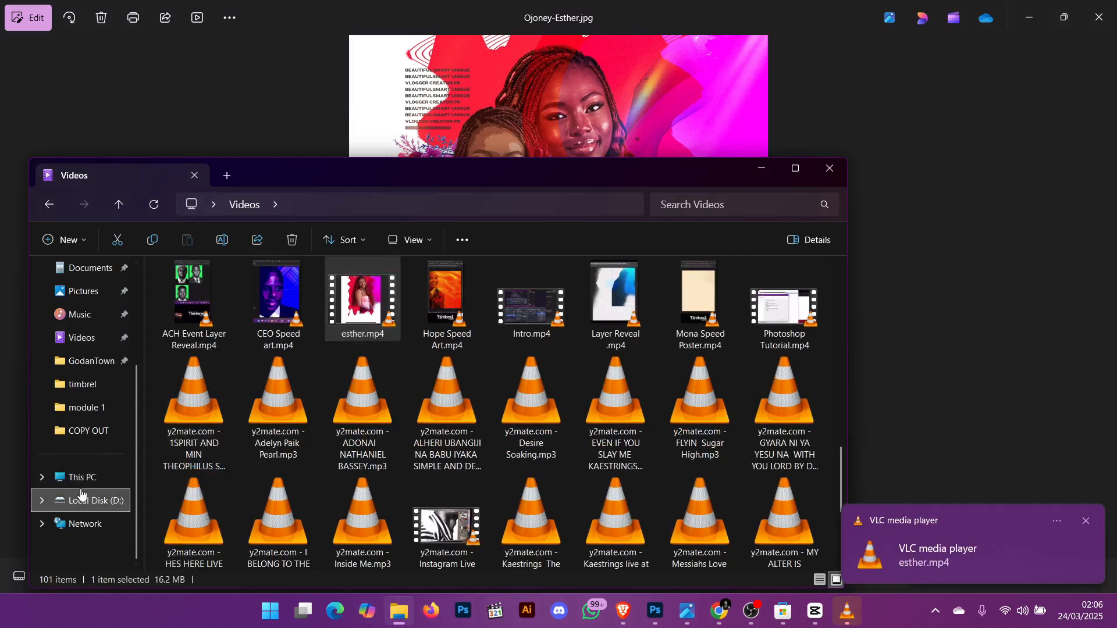
scroll(454, 416, "down", 2)
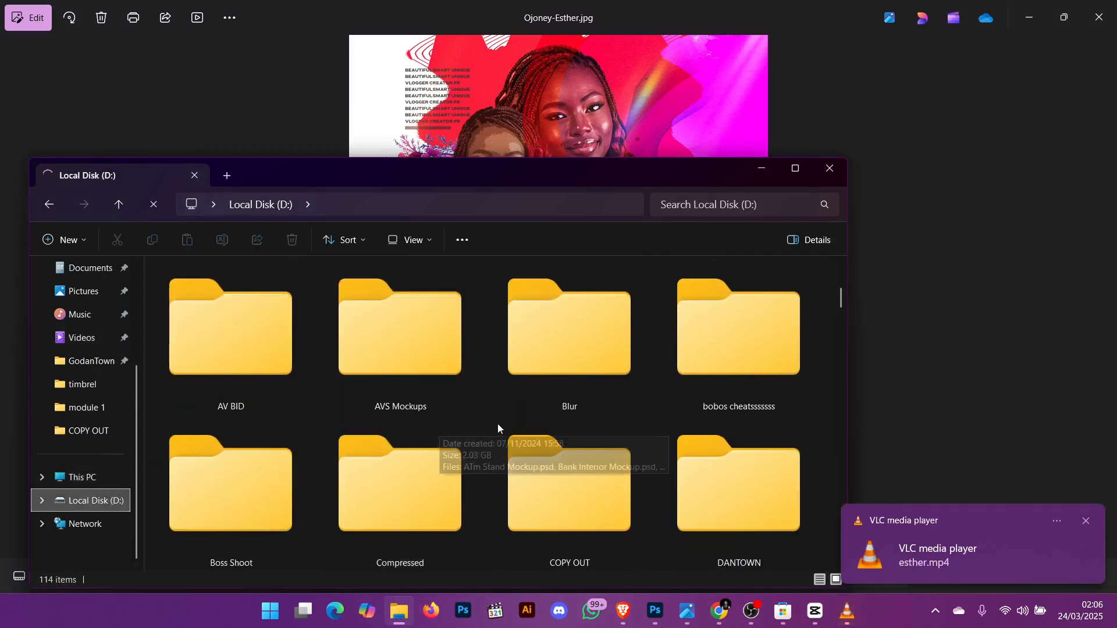
scroll(591, 400, "up", 1)
scroll(587, 406, "down", 2)
double_click(572, 366)
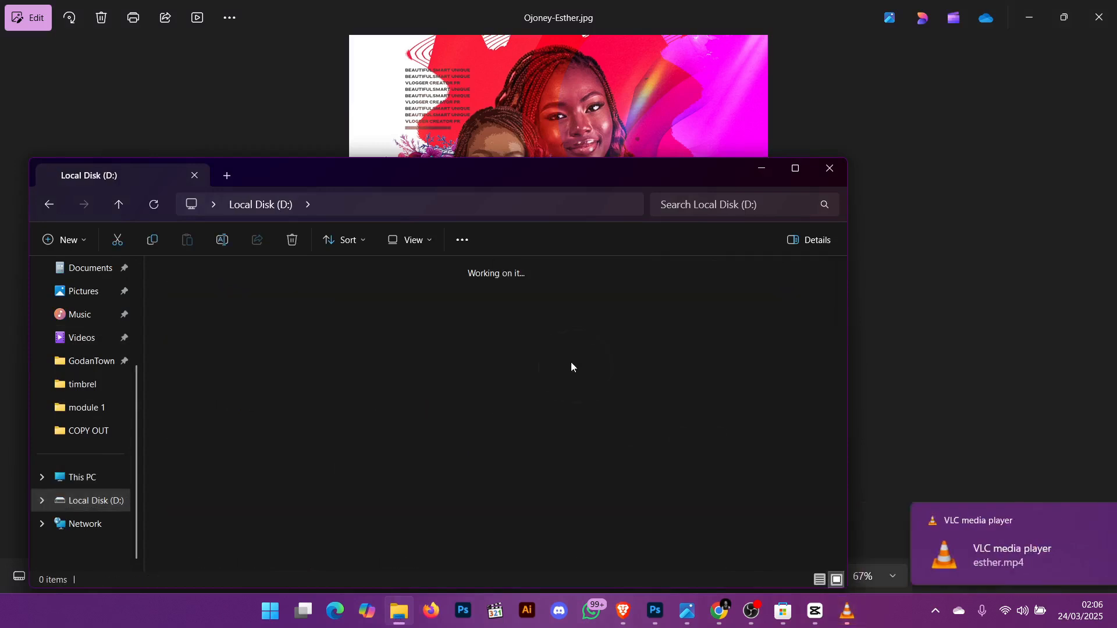
left_click(761, 169)
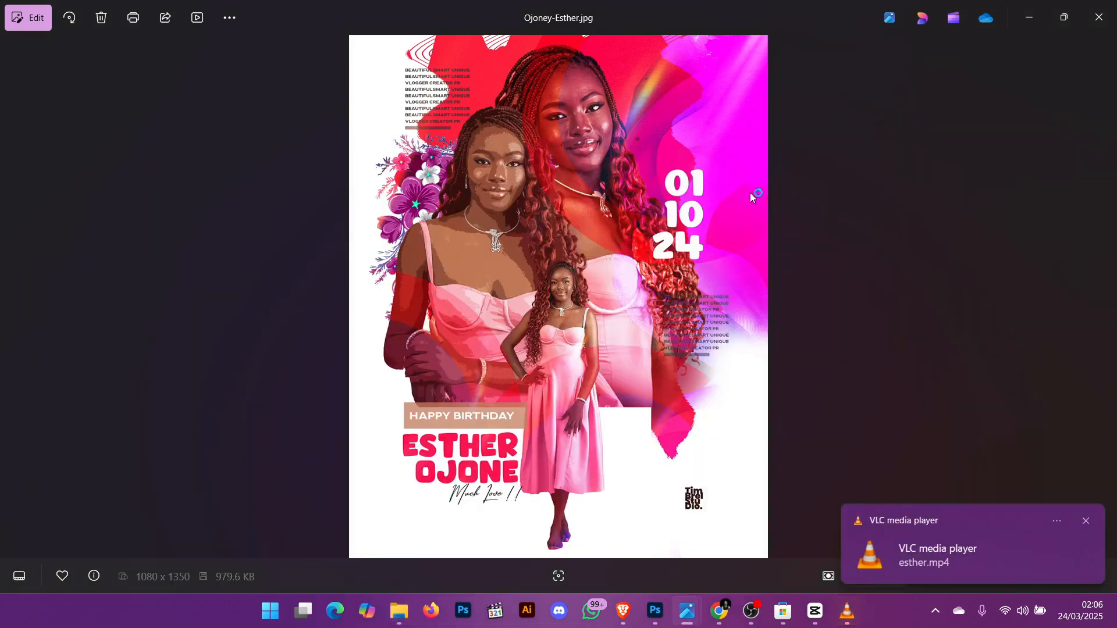
left_click(1030, 17)
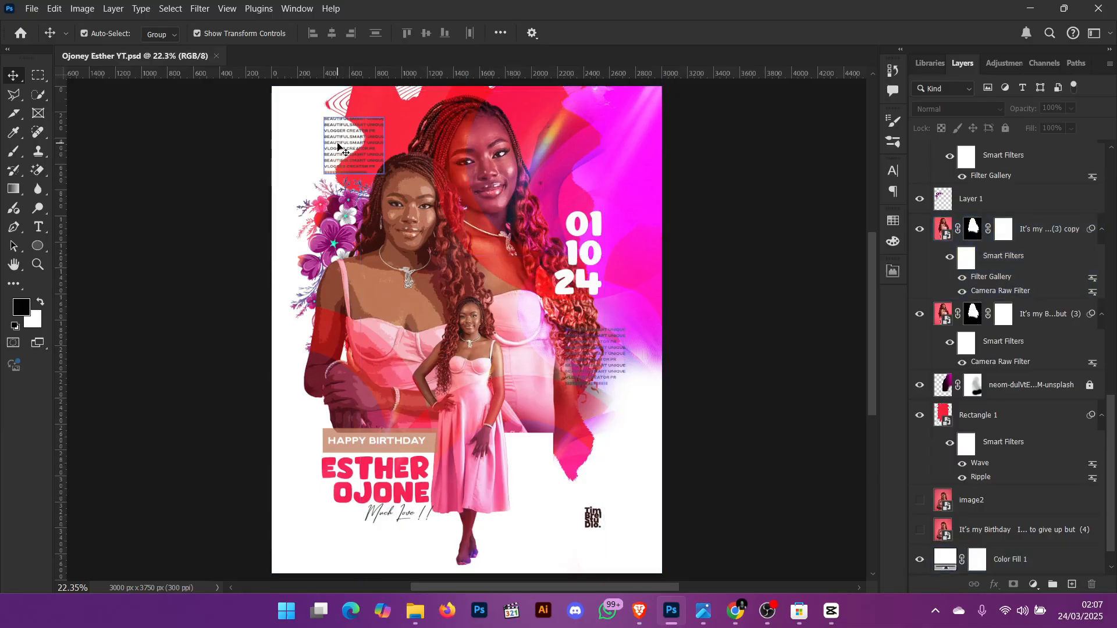
- Select the small stacked text block and zoom in to inspect the poster's details
left_click(350, 151)
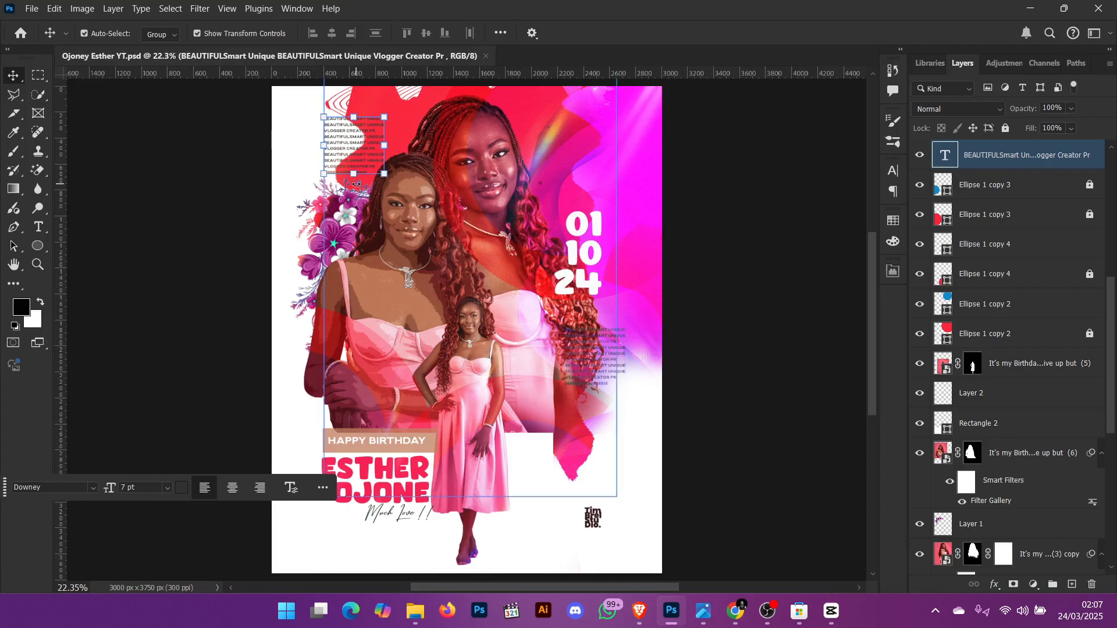
key("ctrl+equal")
key("ctrl+equal")
key("ctrl+equal")
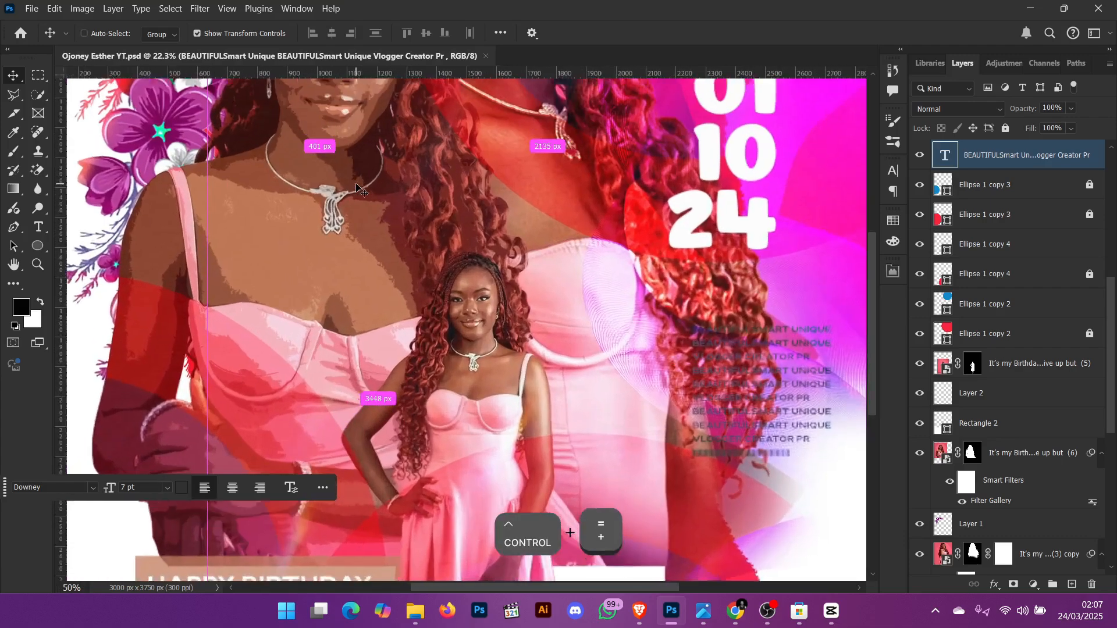
scroll(371, 184, "up", 5)
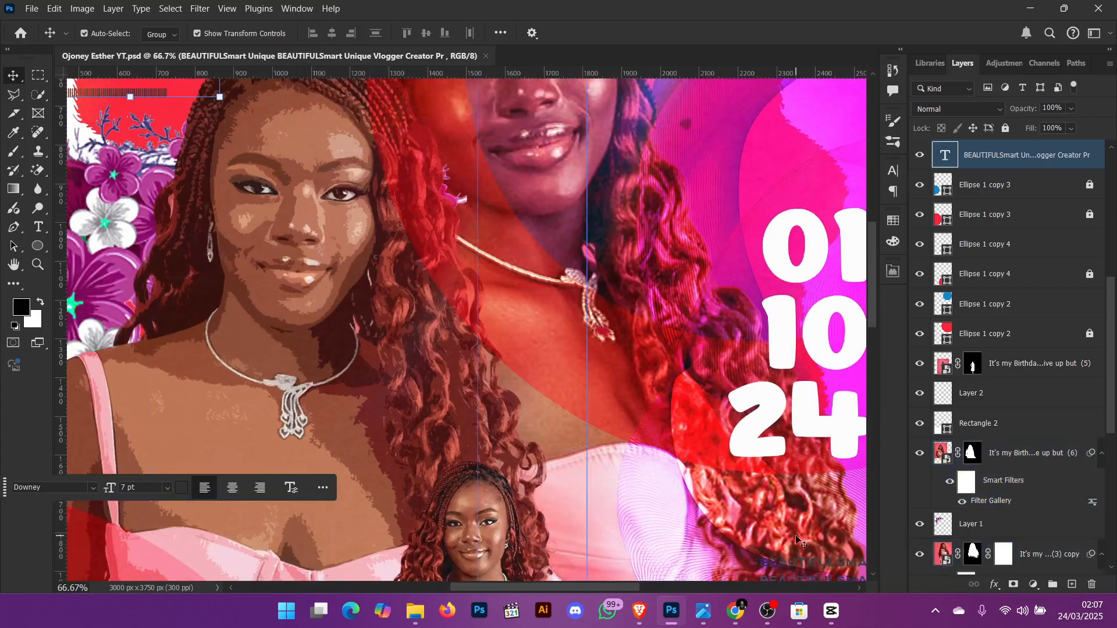
- Open the nana_multim3dia reference poster in the image viewer and zoom into its details
left_click(708, 615)
left_click(617, 533)
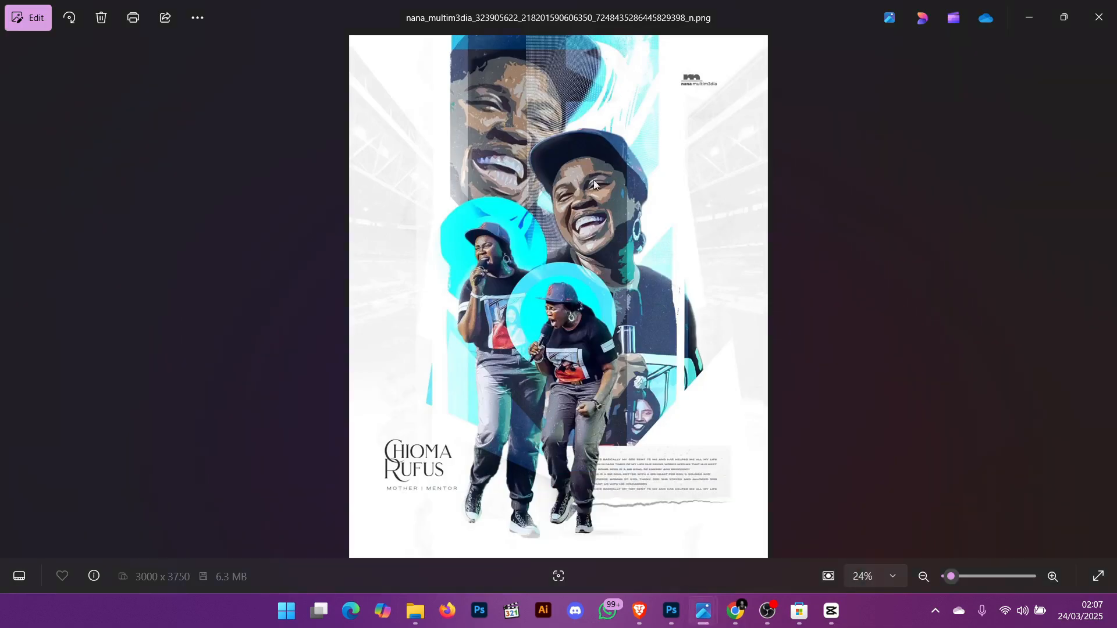
scroll(570, 221, "up", 5)
scroll(543, 254, "down", 5)
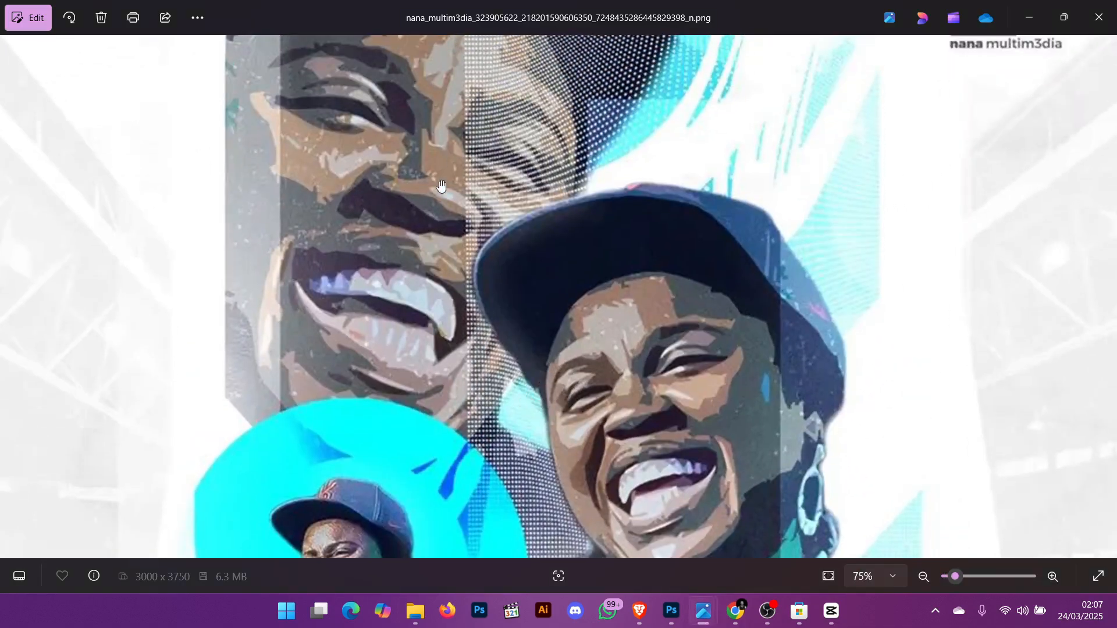
scroll(582, 254, "up", 2)
scroll(615, 255, "down", 2)
scroll(615, 254, "down", 2)
scroll(581, 221, "up", 1)
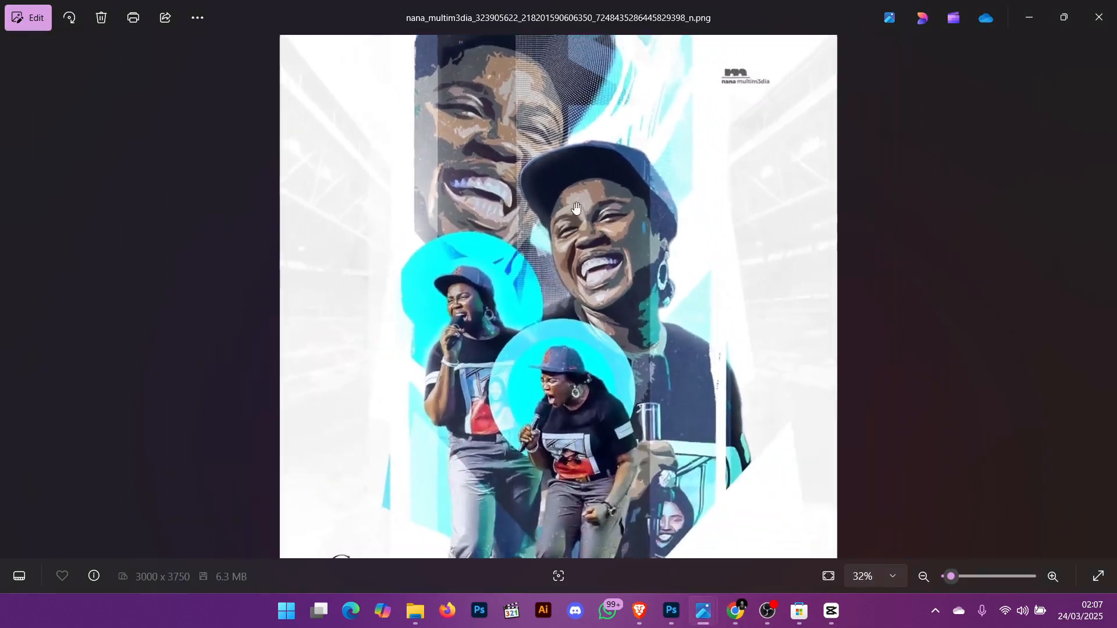
scroll(503, 122, "up", 3)
scroll(504, 122, "up", 3)
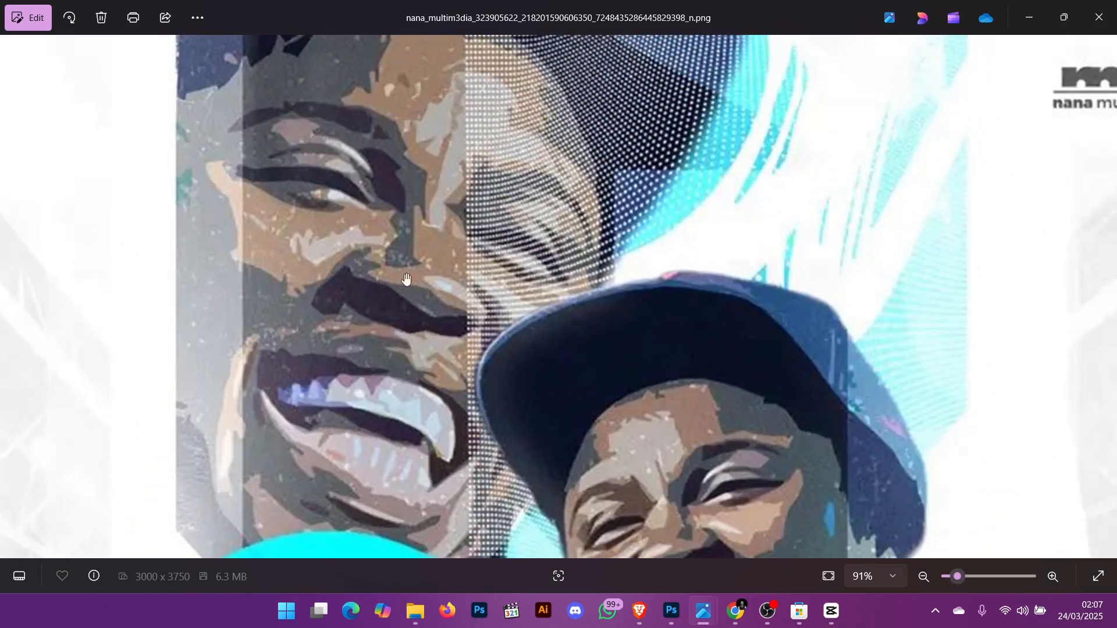
scroll(407, 201, "down", 6)
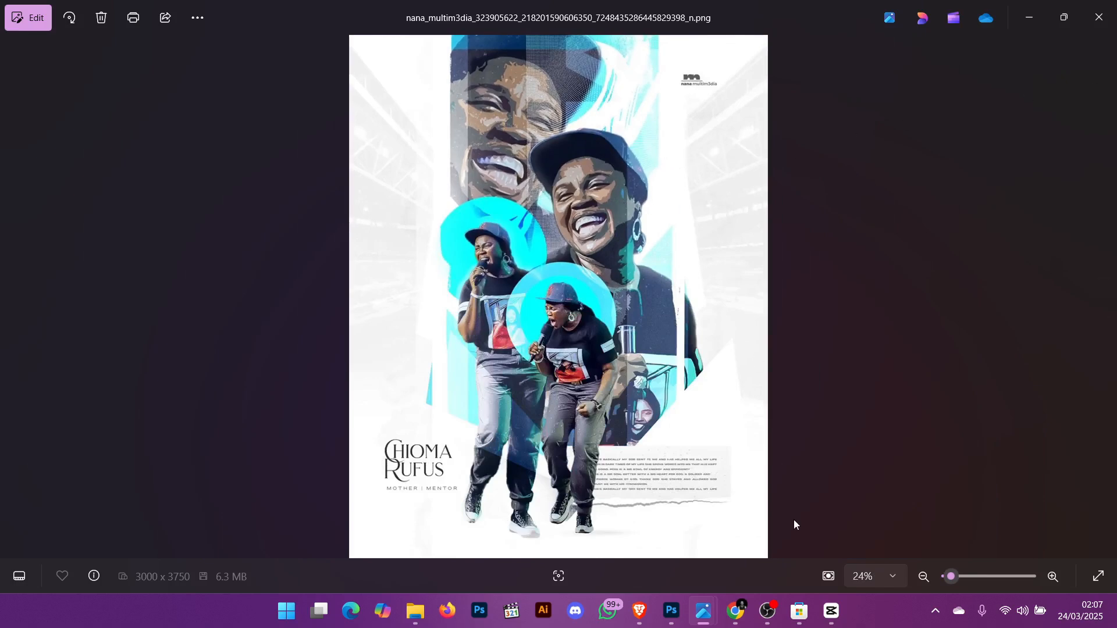
- Turn on the Color Fill 1 layer and the original birthday photo layer (4)
left_click(672, 611)
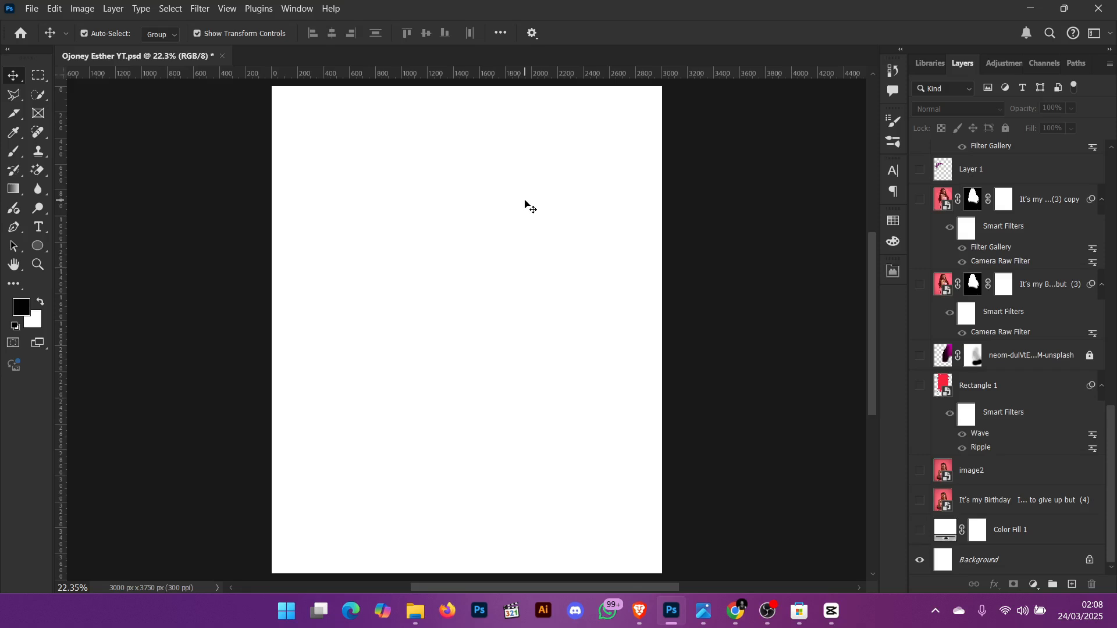
scroll(594, 199, "up", 2)
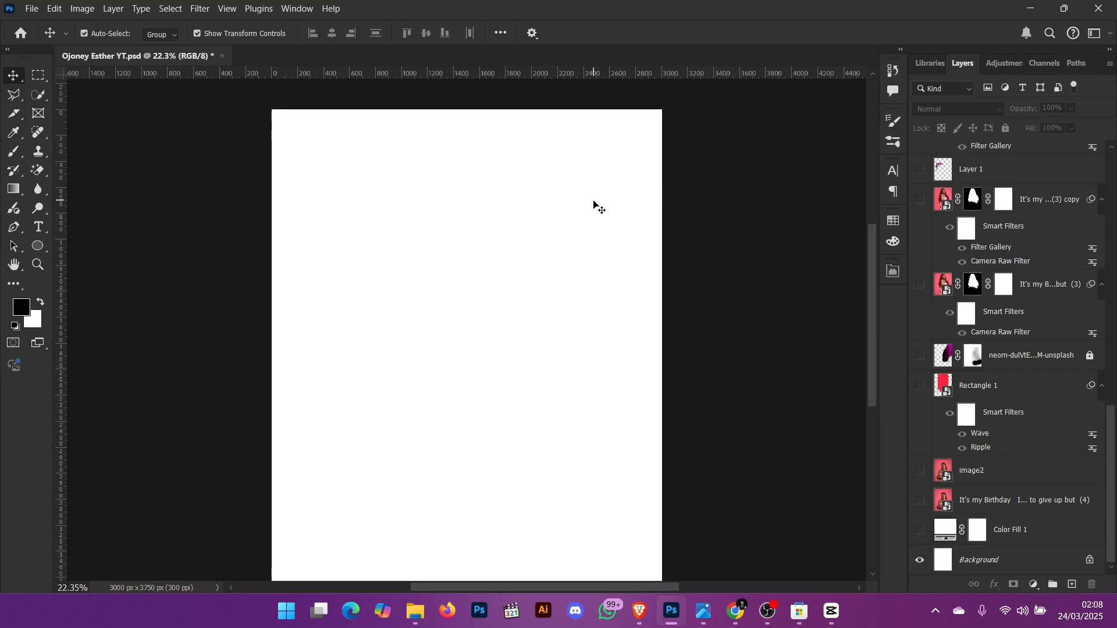
scroll(593, 201, "down", 3)
scroll(591, 167, "up", 2)
scroll(506, 181, "down", 3)
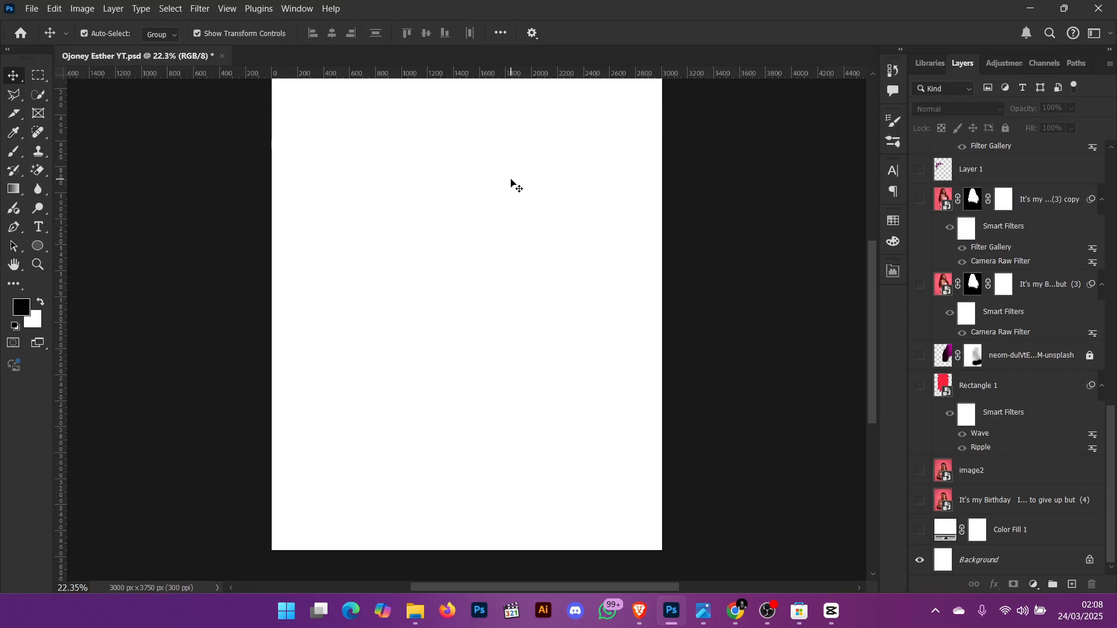
scroll(583, 153, "up", 1)
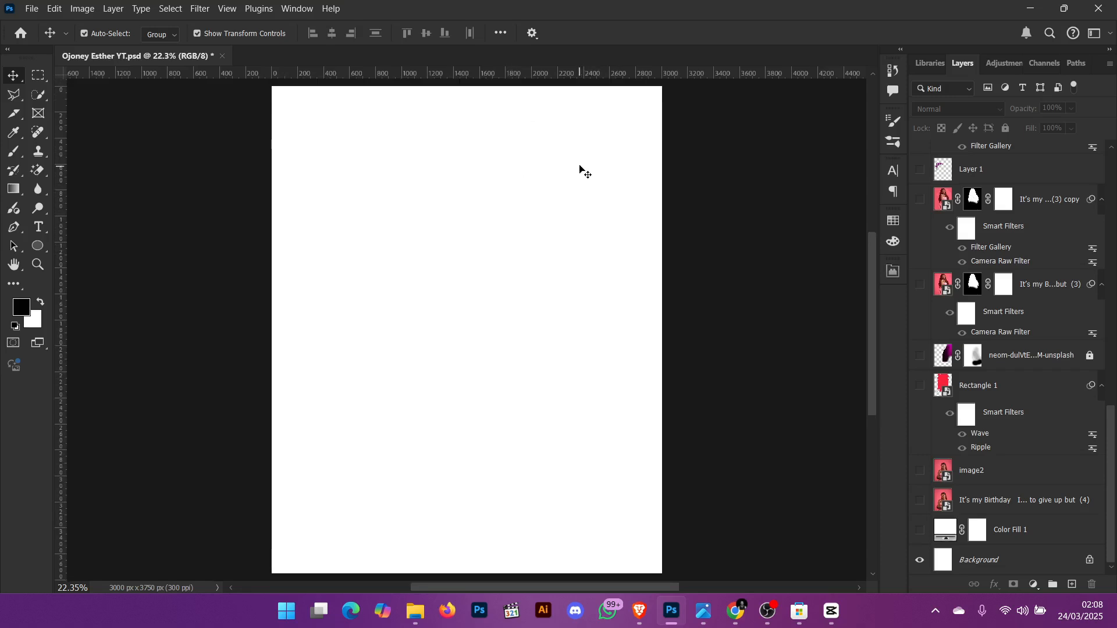
left_click(920, 530)
left_click(920, 500)
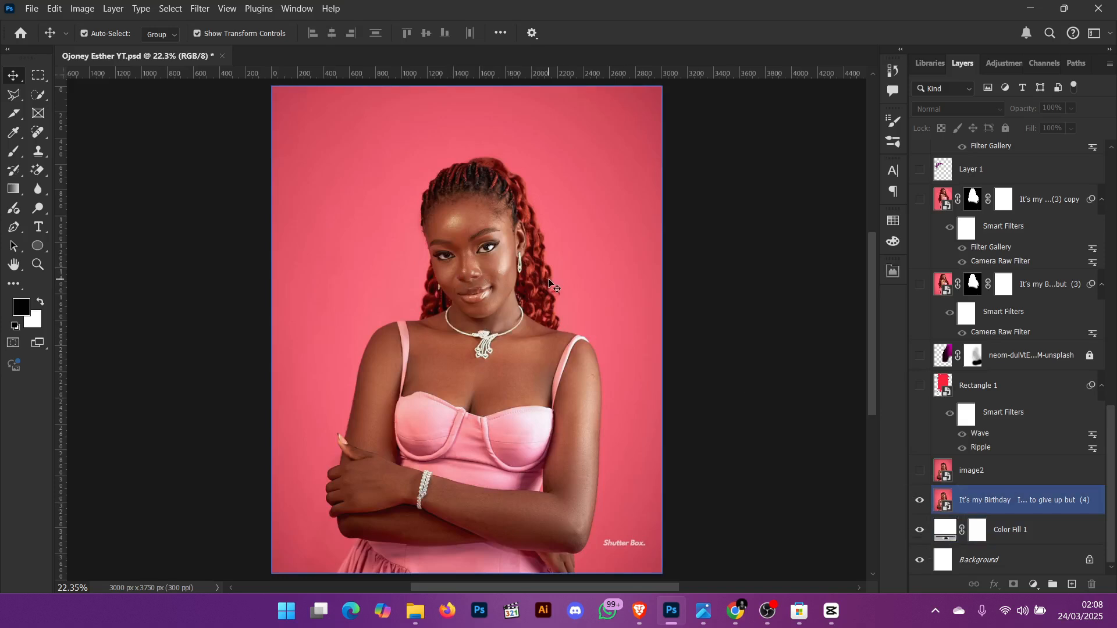
- Zoom in to inspect the original pink-background photo, then fit the canvas on screen
key("ctrl+equal")
key("ctrl+equal")
key("ctrl+equal")
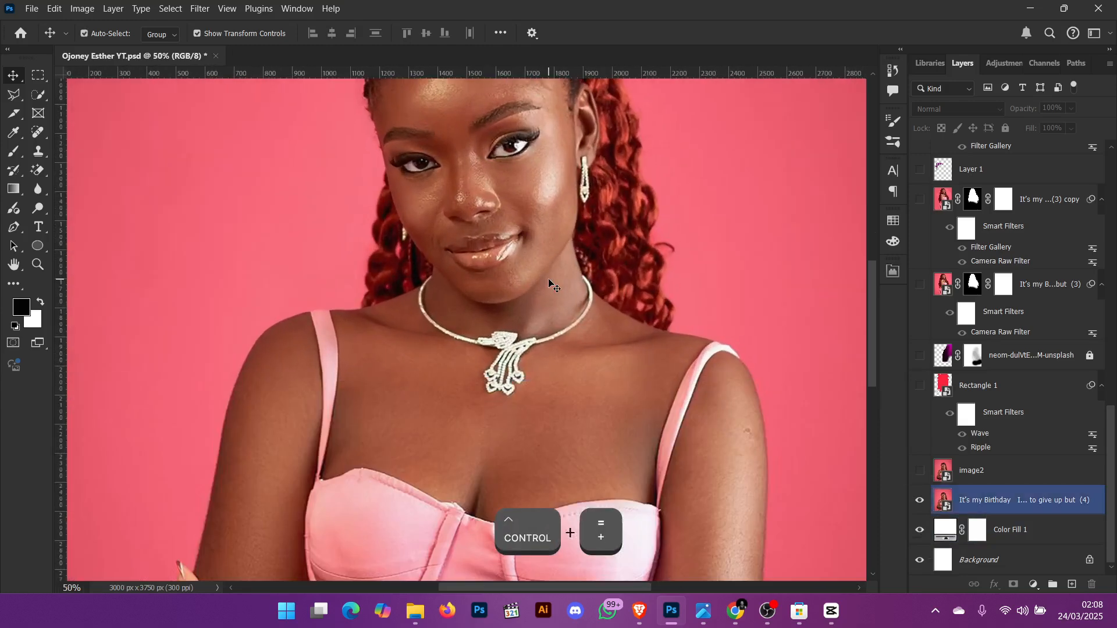
scroll(548, 278, "down", 10)
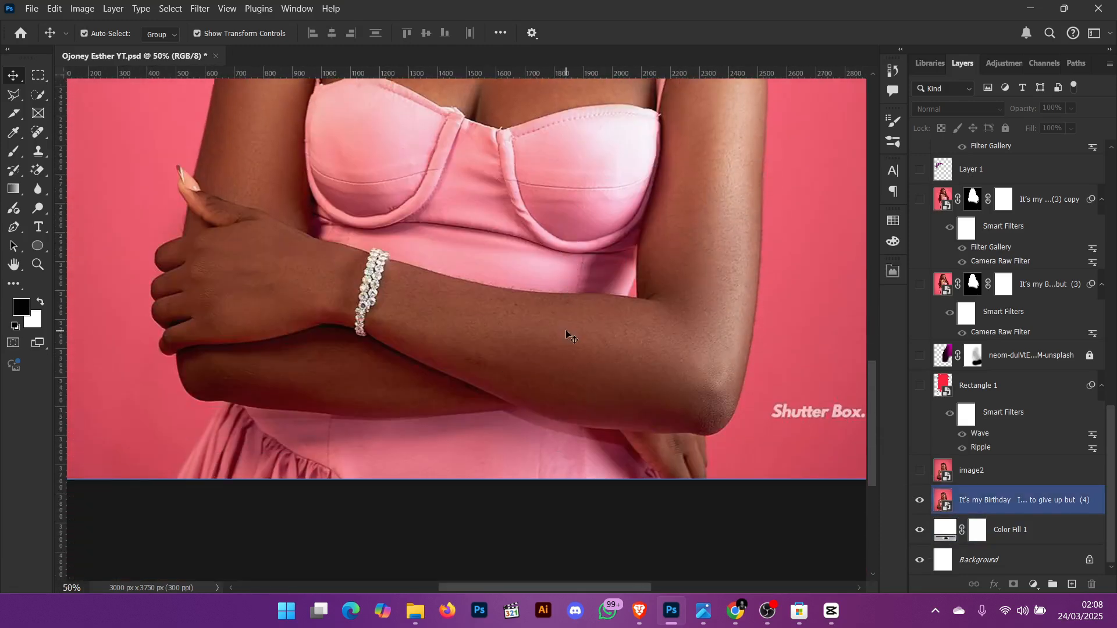
scroll(568, 334, "up", 6)
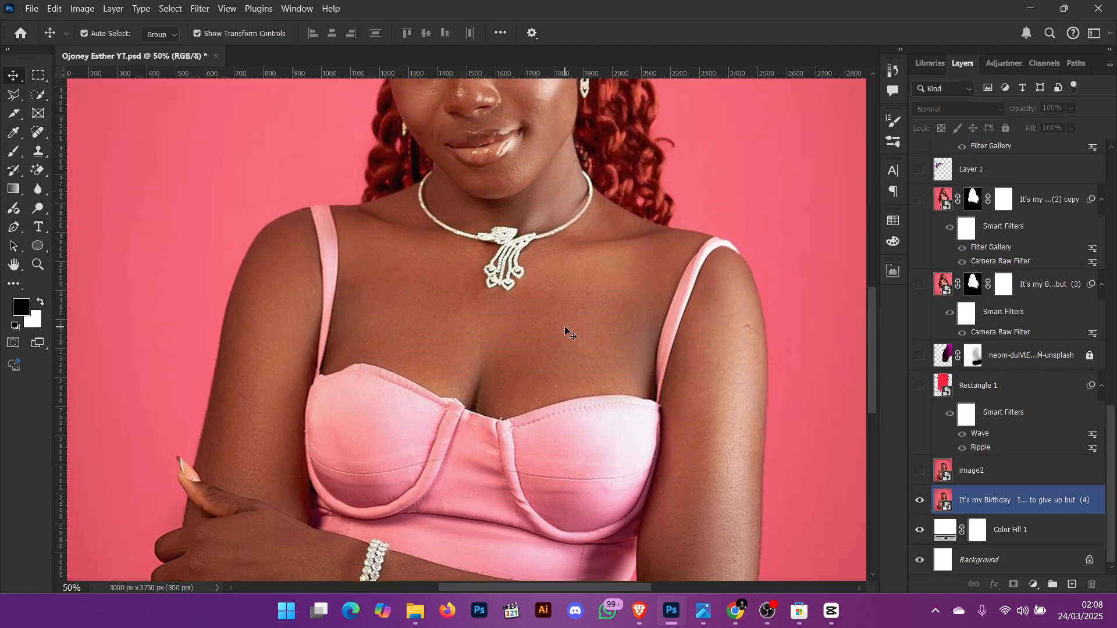
scroll(565, 329, "up", 4)
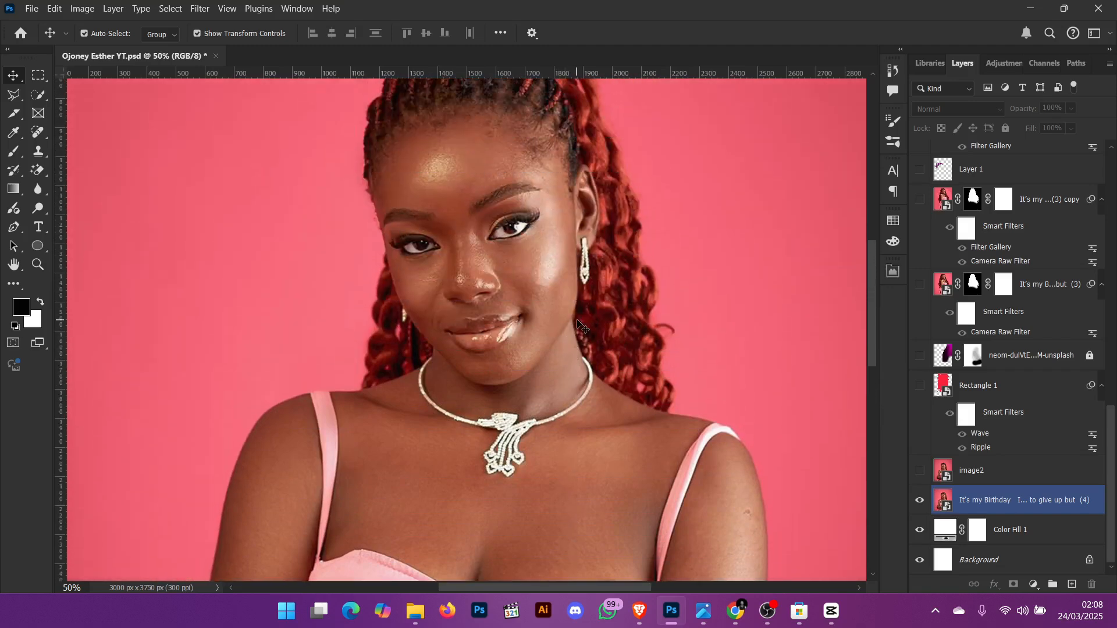
key("ctrl+0")
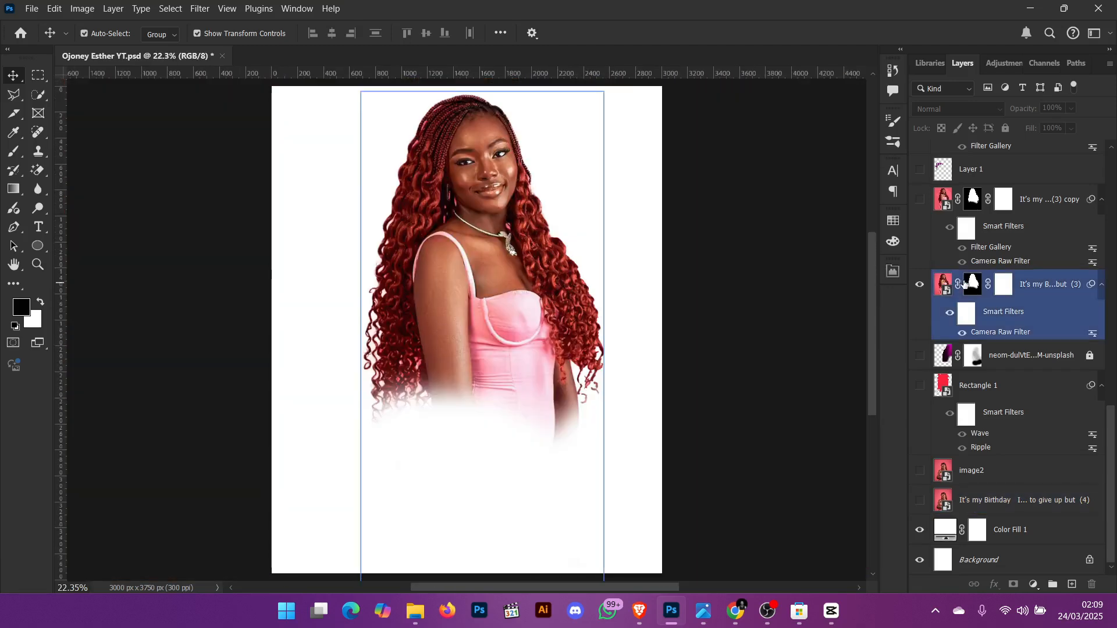
- Disable the layer mask on the birthday photo layer (3)
right_click(965, 284)
left_click(997, 288)
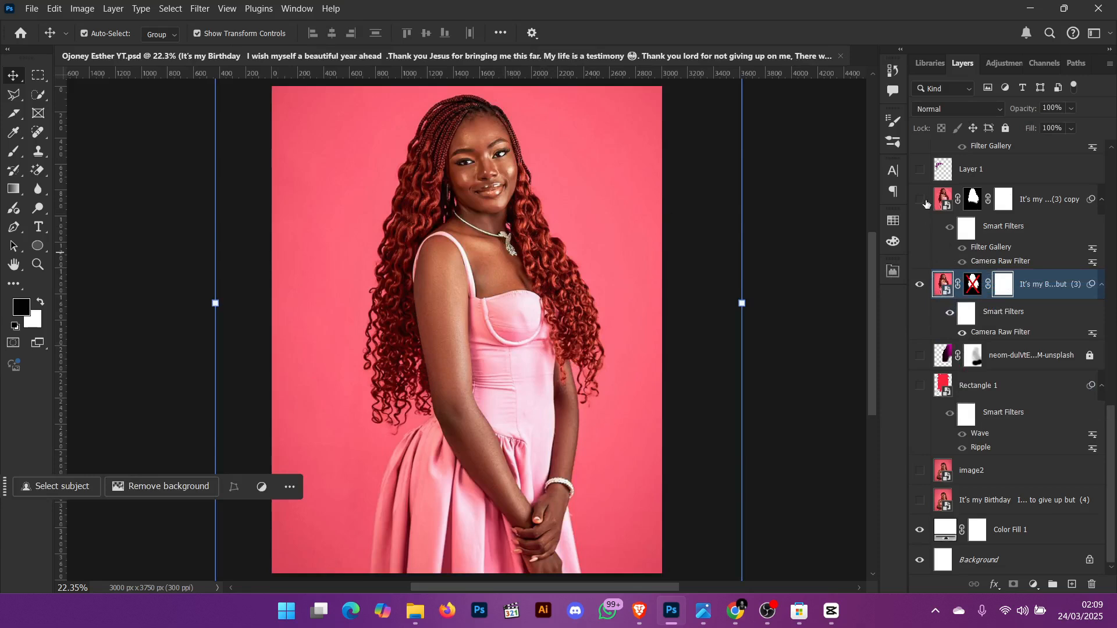
- Disable the layer mask on the birthday photo layer (6) and make that layer visible
scroll(930, 209, "up", 4)
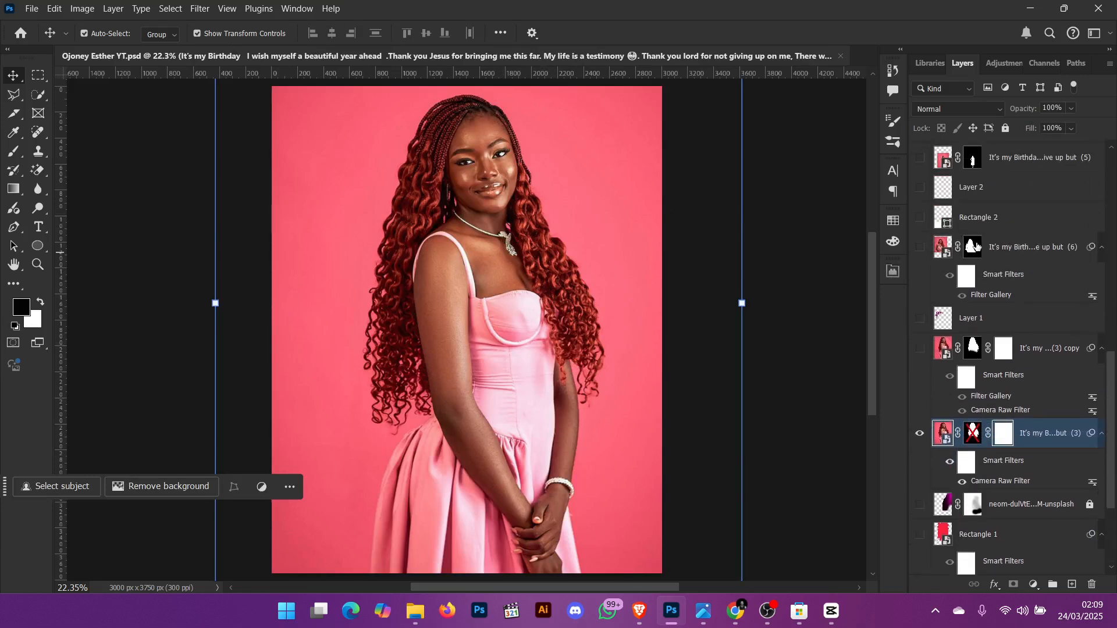
right_click(977, 247)
left_click(1005, 250)
left_click(919, 247)
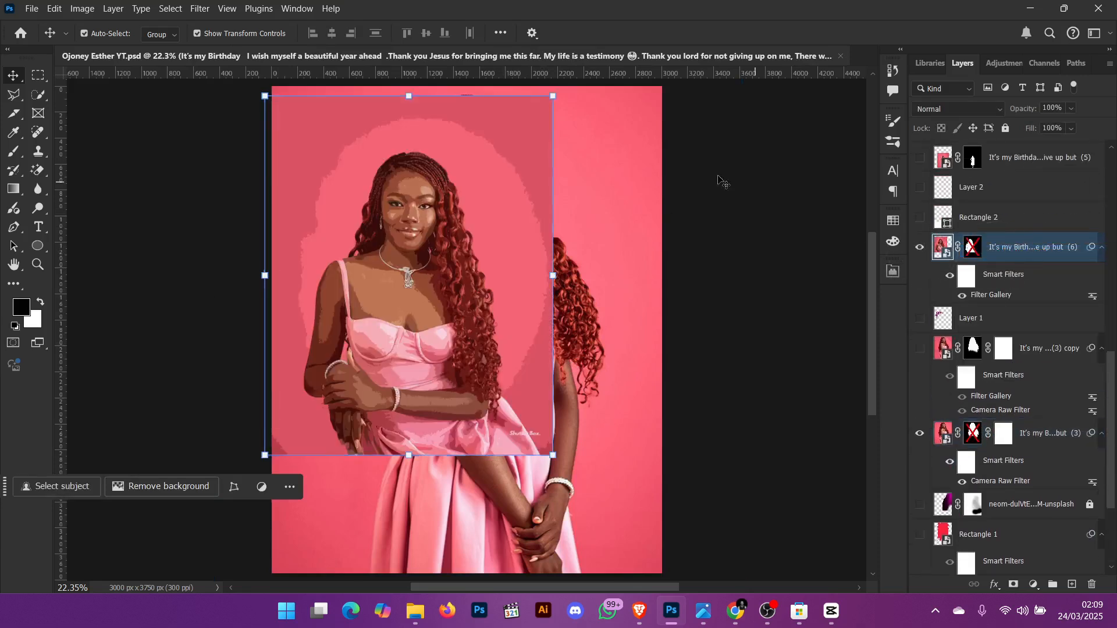
- Hide the Filter Gallery smart filters on layer (6) and turn off layer (3)
left_click(951, 276)
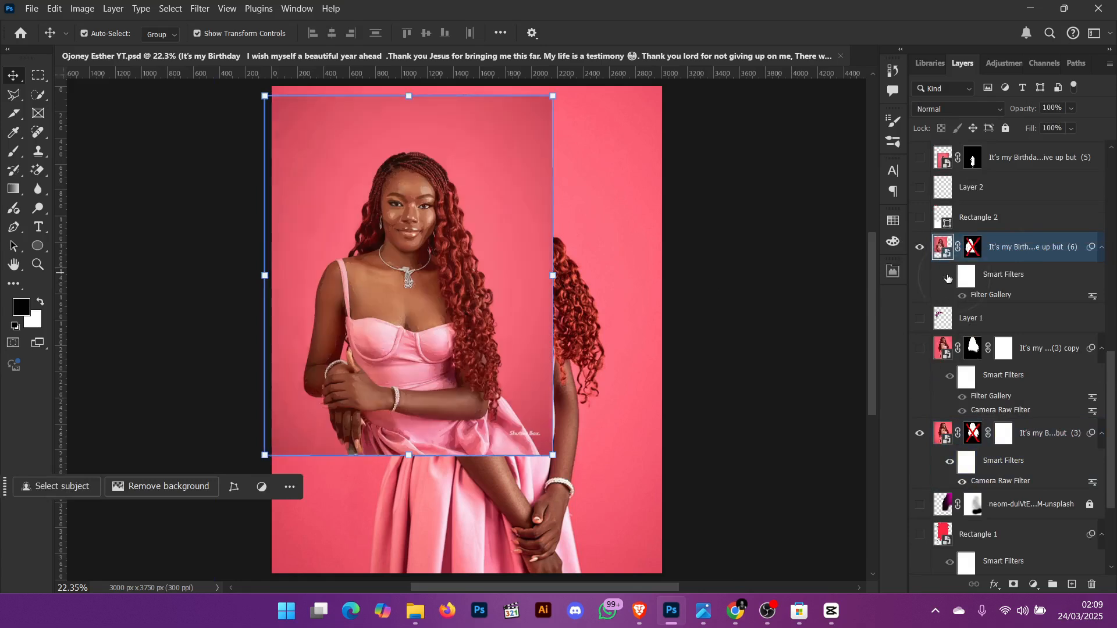
left_click(922, 436)
left_click(922, 438)
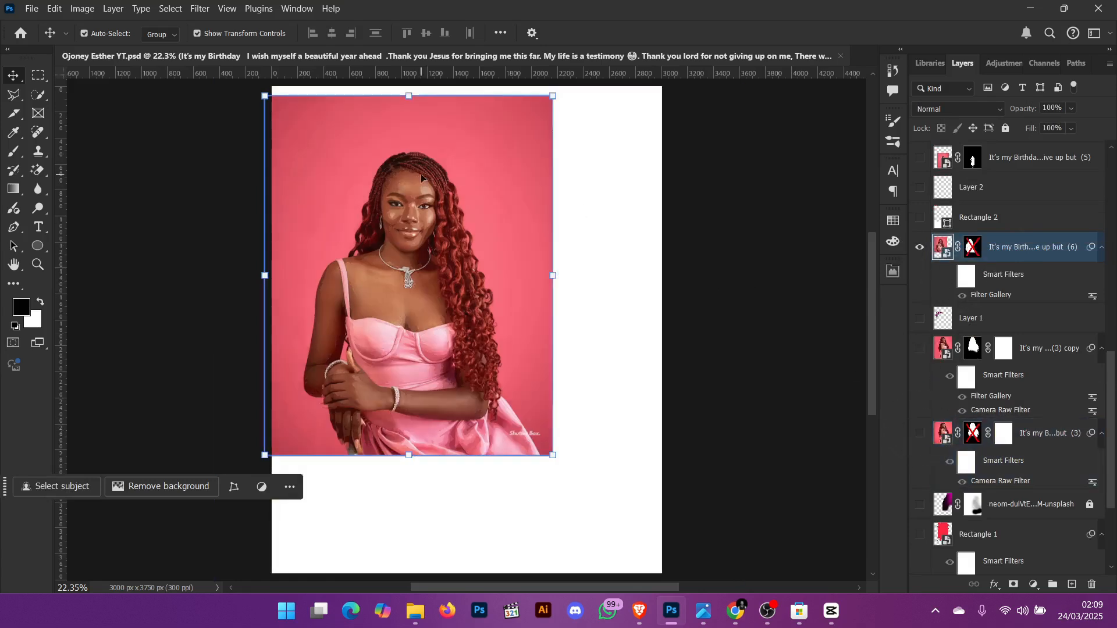
- Hide the birthday photo layer (6) and show the Rectangle 1 layer
left_click(920, 247)
scroll(928, 274, "down", 3)
left_click(931, 387)
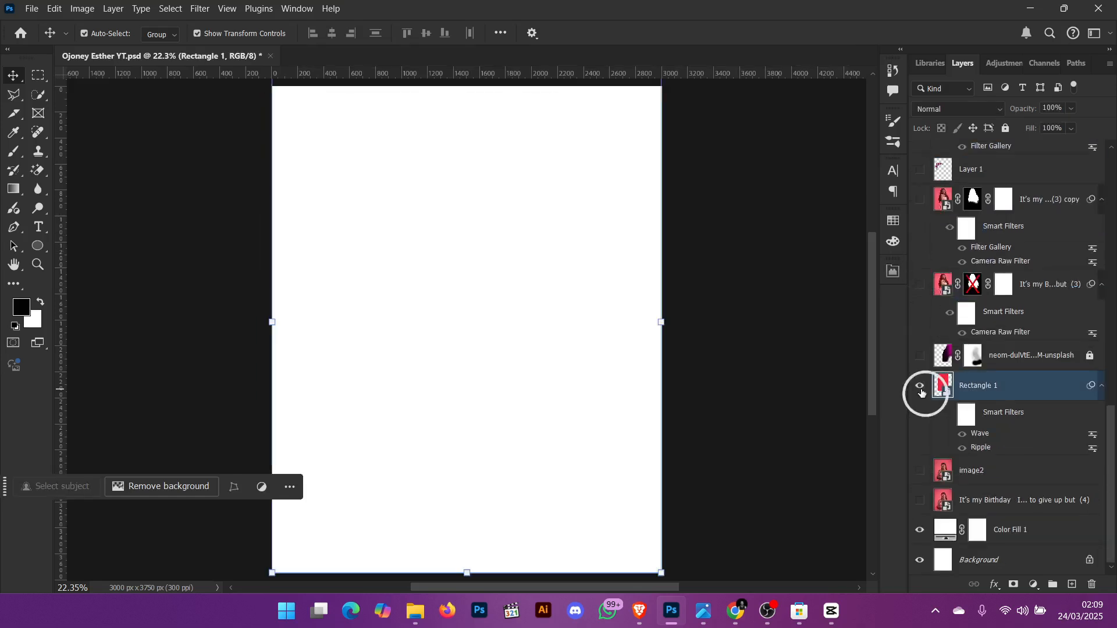
left_click(919, 385)
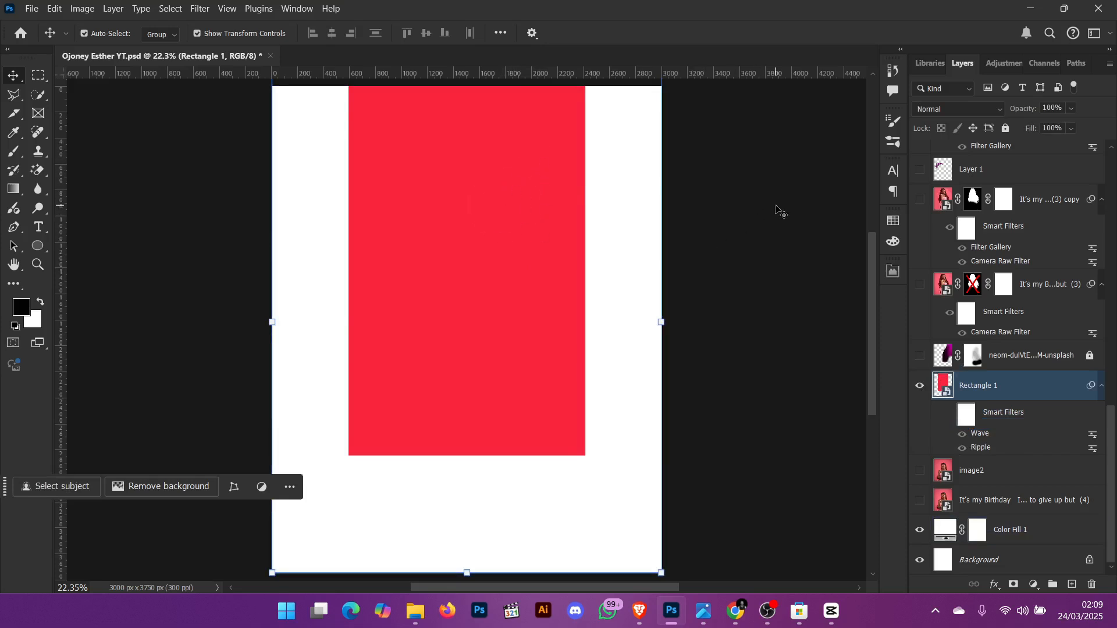
- Nudge the red Rectangle 1 shape slightly downward on the canvas
mouse_move(489, 132)
left_mouse_down()
mouse_move(476, 173)
mouse_move(488, 147)
left_mouse_up()
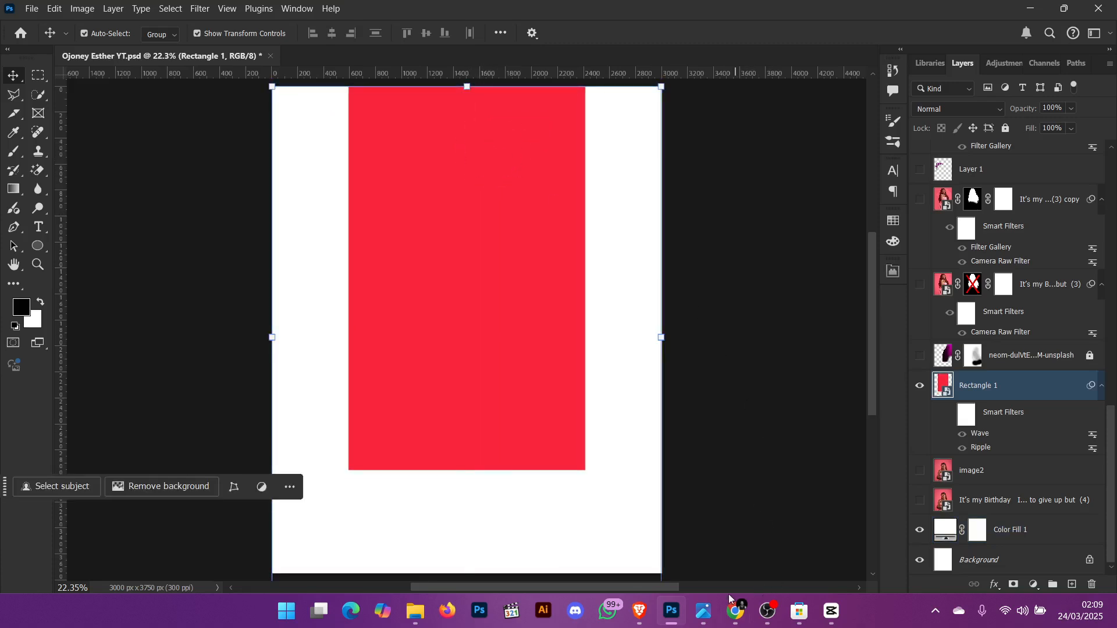
mouse_move(703, 611)
left_click(774, 536)
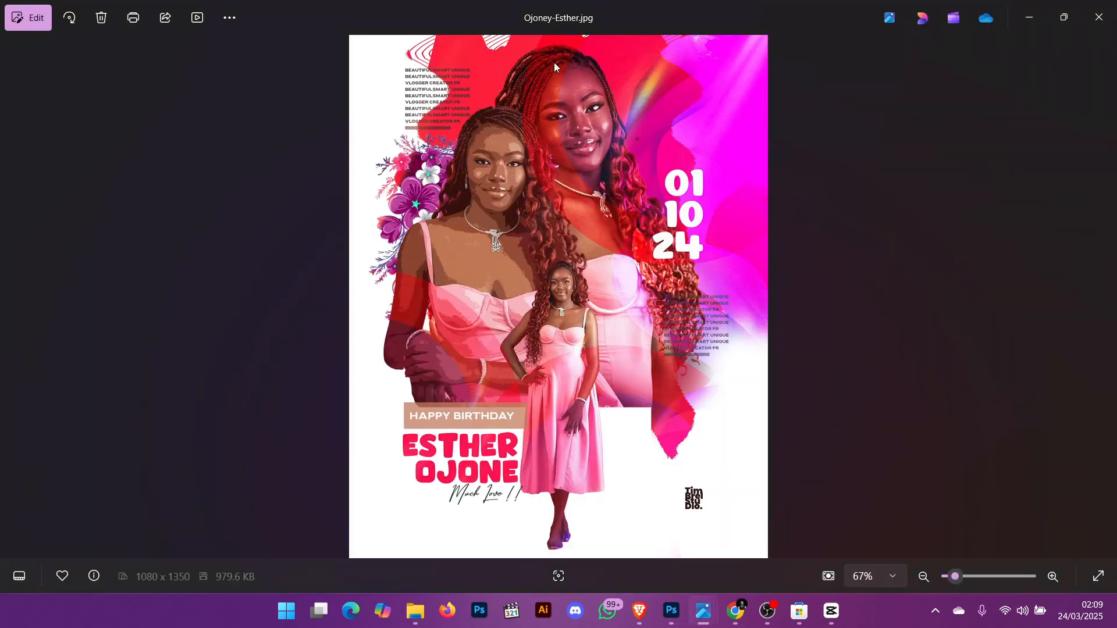
scroll(554, 66, "up", 2)
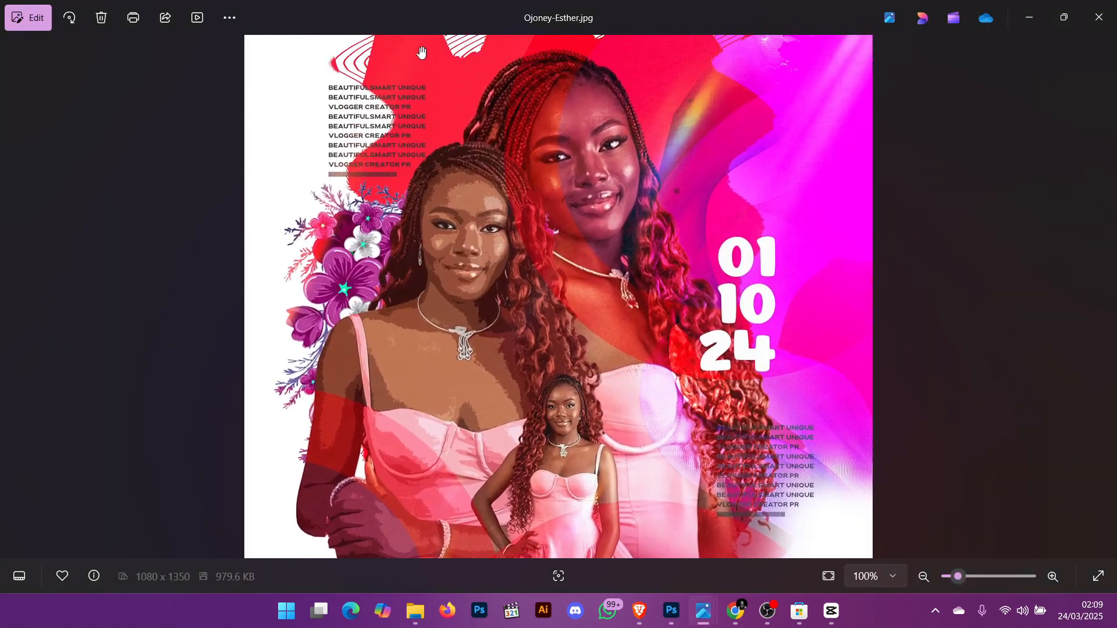
scroll(840, 182, "down", 2)
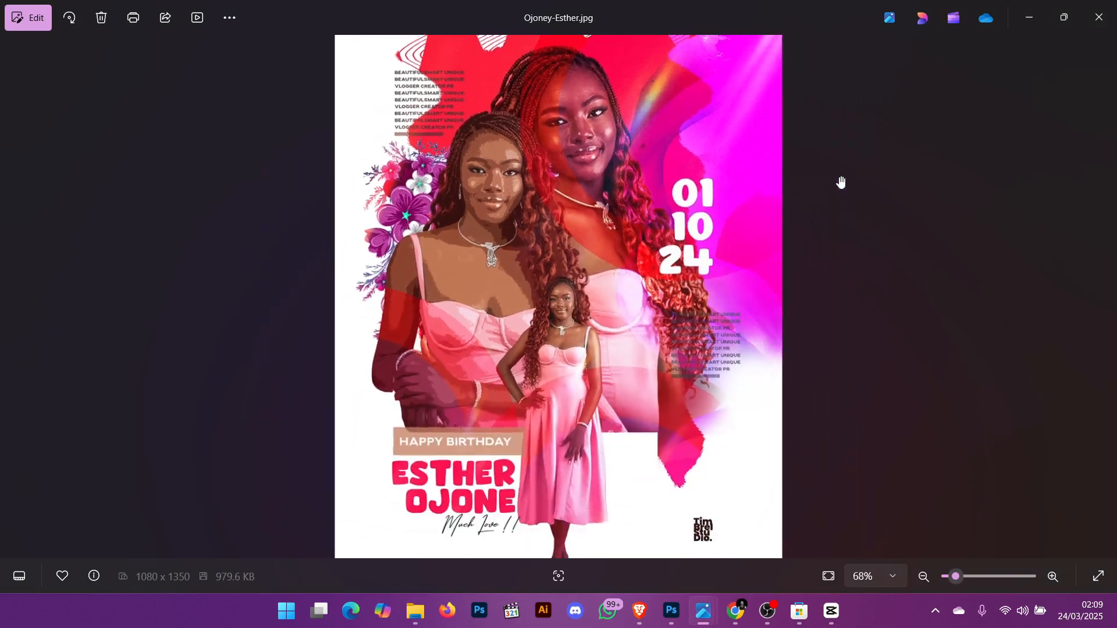
left_click(1030, 18)
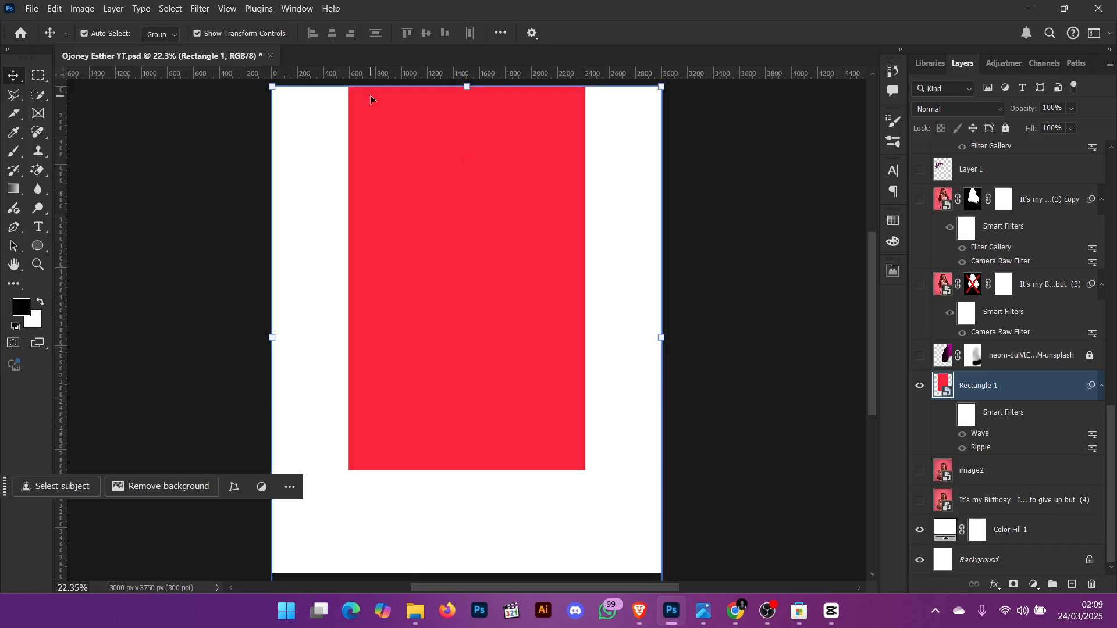
- Try applying a Distort > Wave filter with default settings to the Rectangle 1 layer
left_click(200, 10)
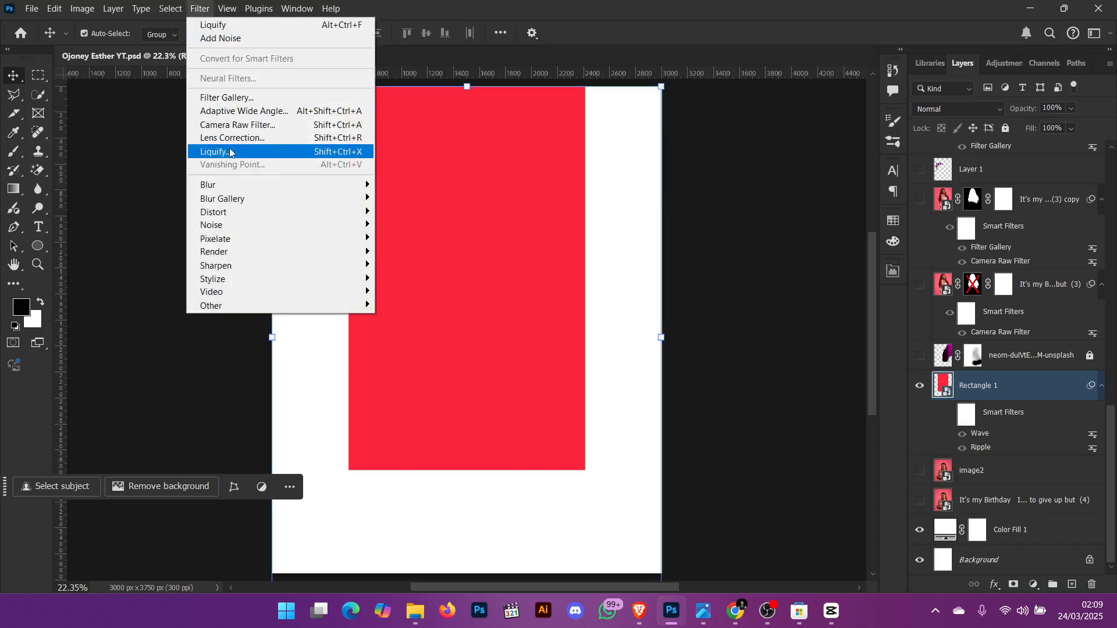
mouse_move(267, 212)
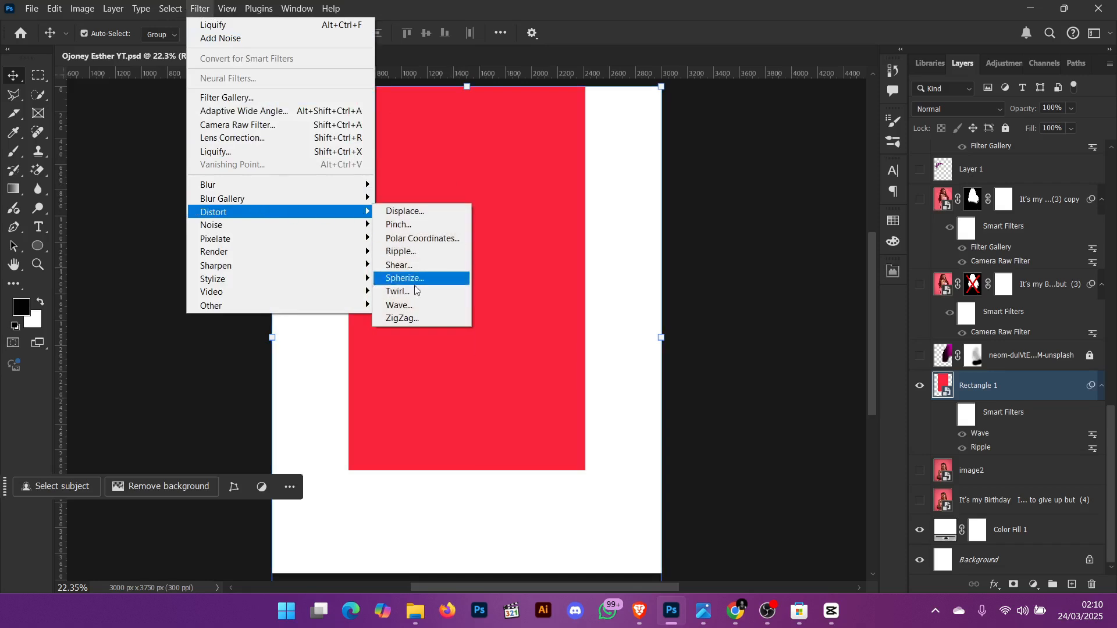
left_click(412, 306)
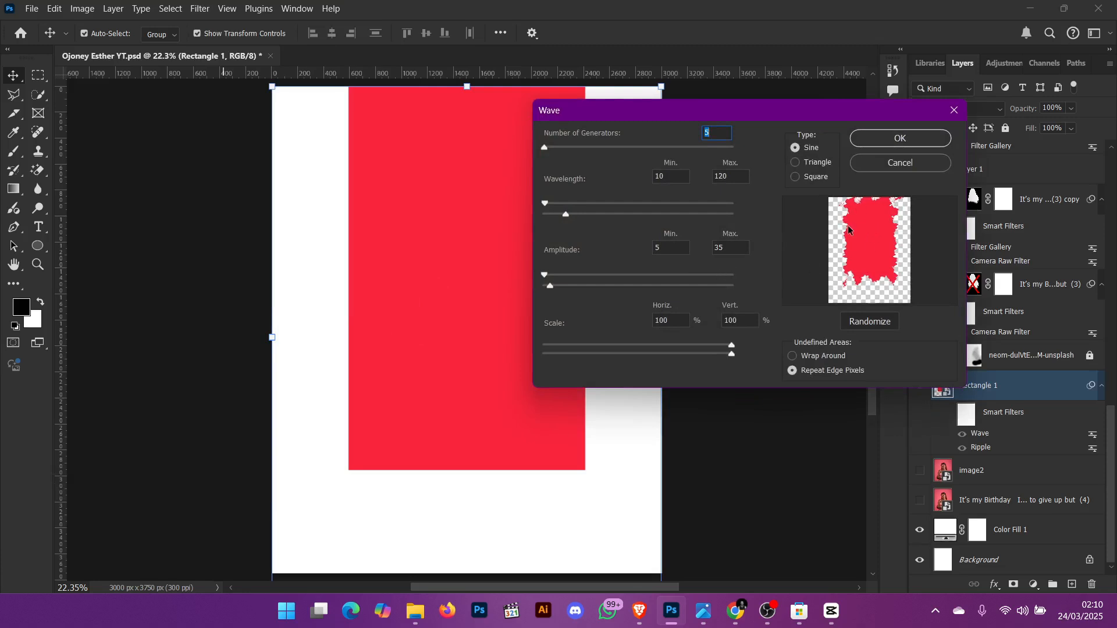
left_click(890, 138)
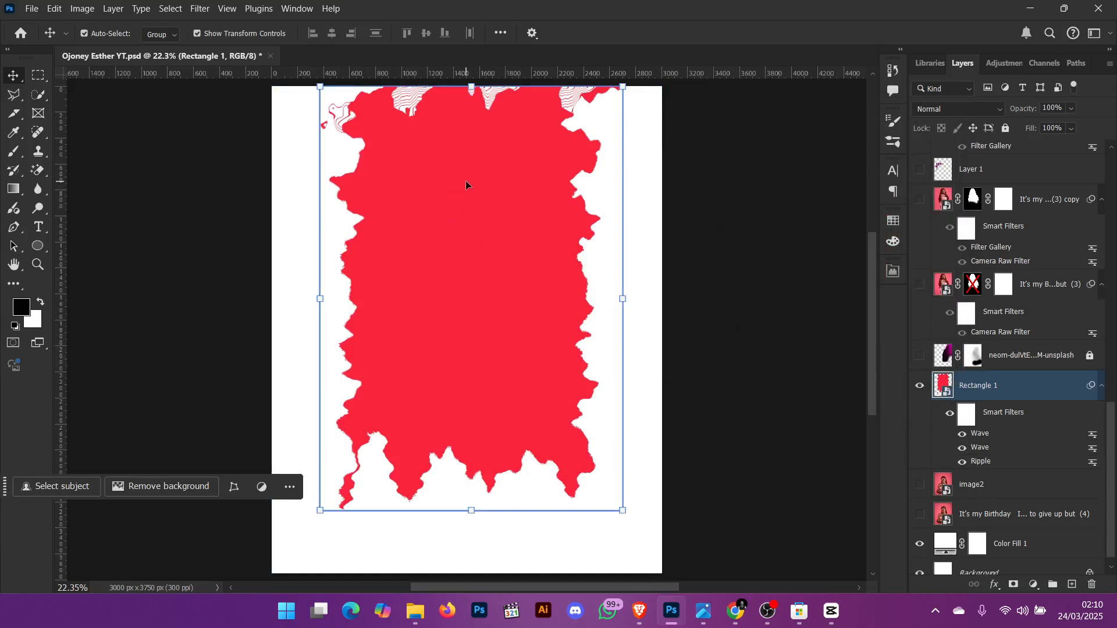
key("ctrl+z")
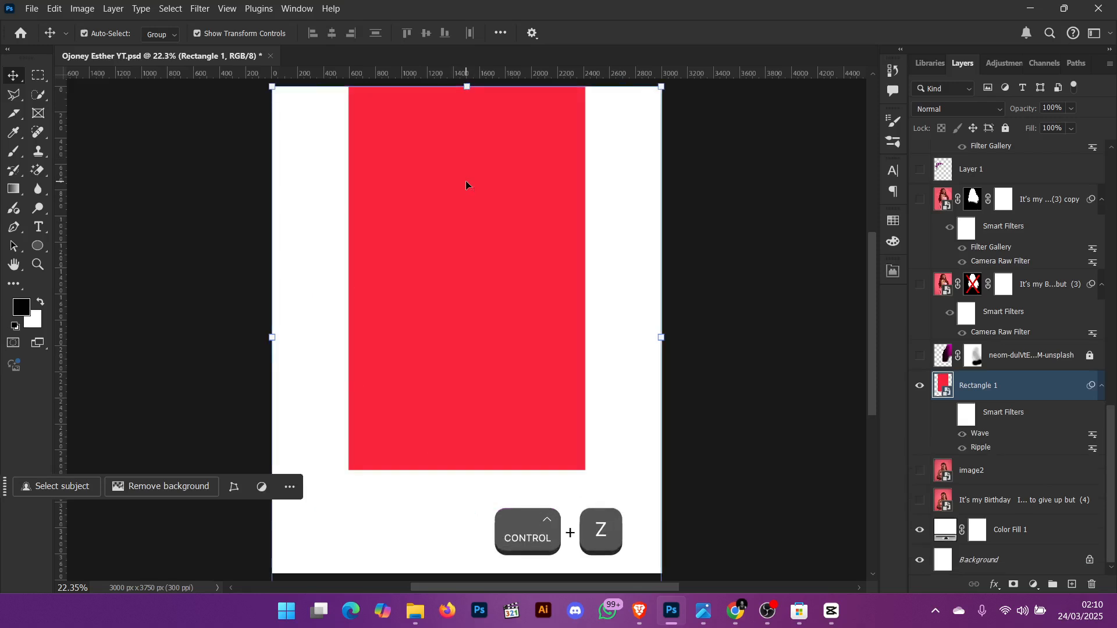
- Try applying another Wave filter to Rectangle 1 with maximum wavelength 472 and maximum amplitude 302
left_click(194, 10)
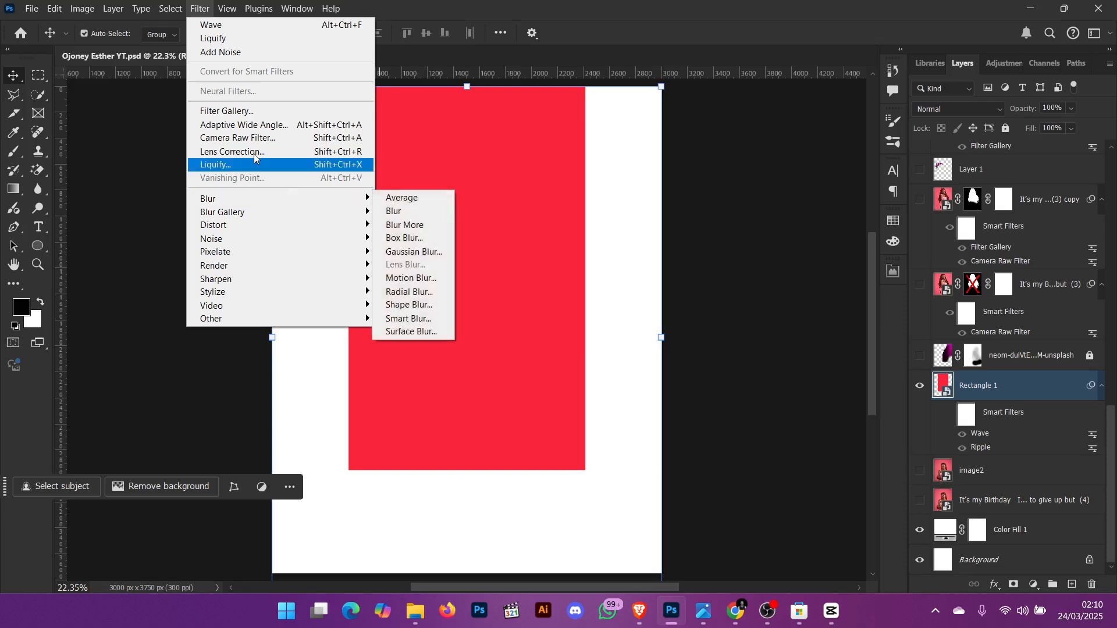
left_click(203, 6)
left_click(199, 6)
mouse_move(275, 199)
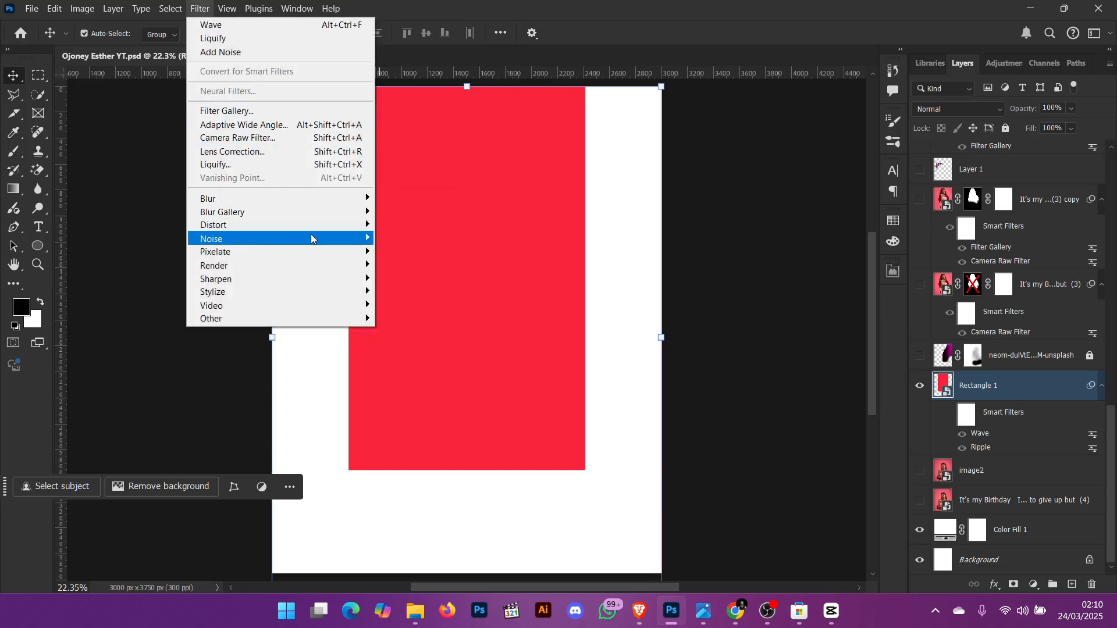
mouse_move(311, 226)
left_click(419, 318)
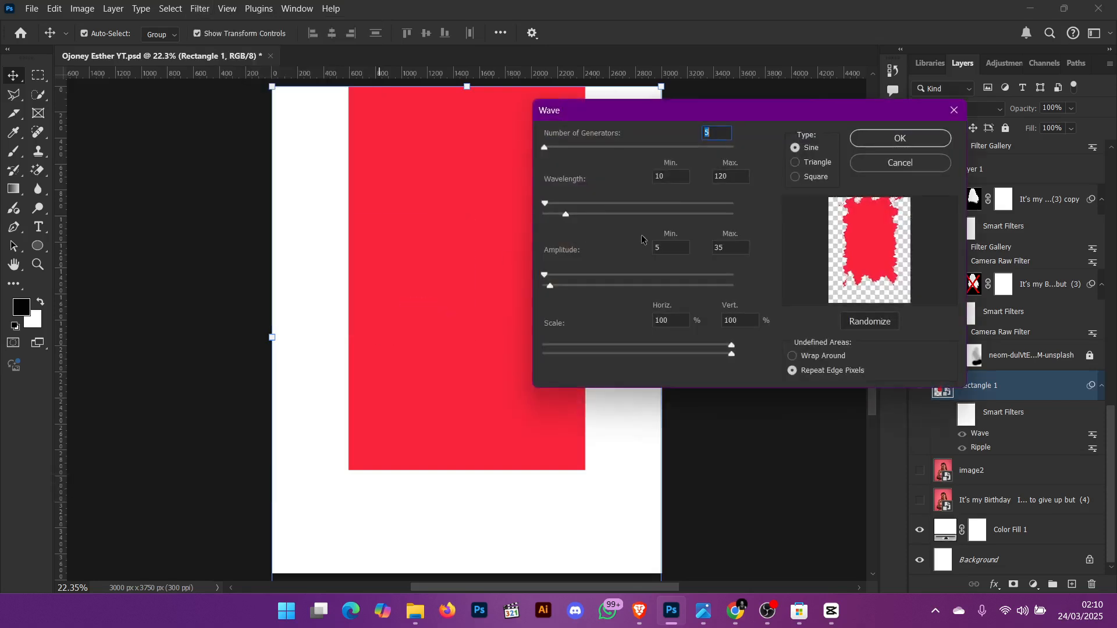
left_click_drag(592, 215, 629, 215)
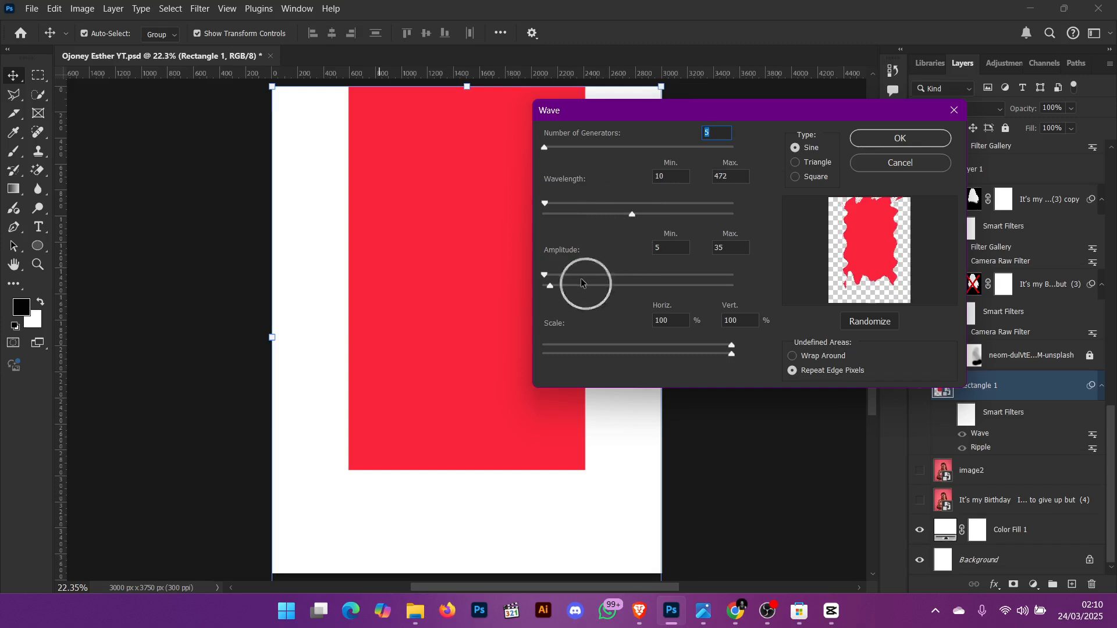
left_click_drag(583, 283, 599, 285)
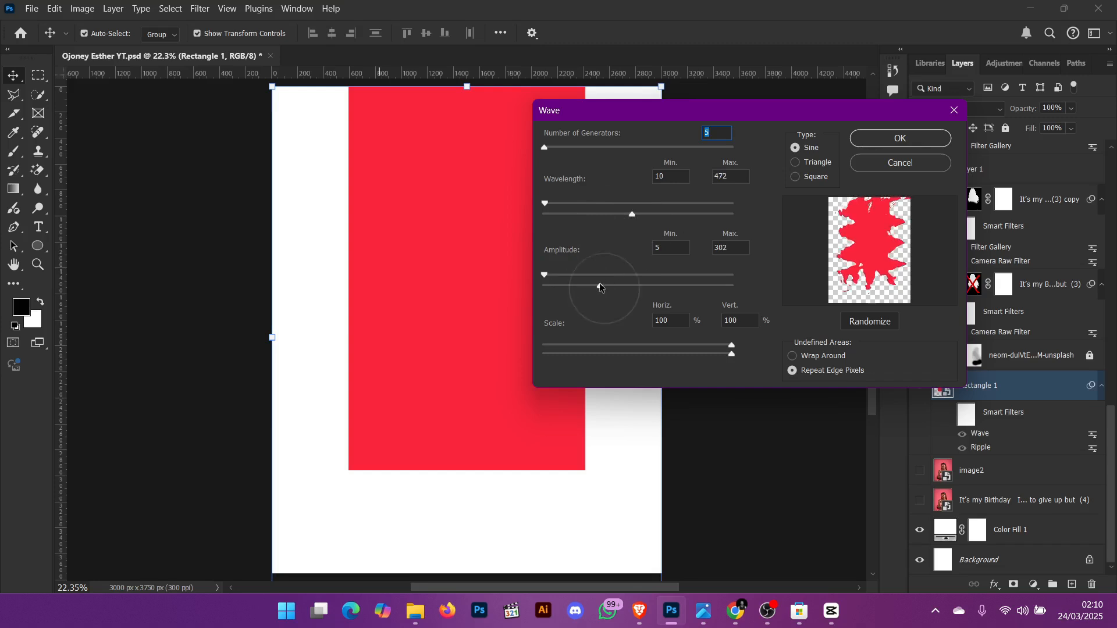
left_click(899, 139)
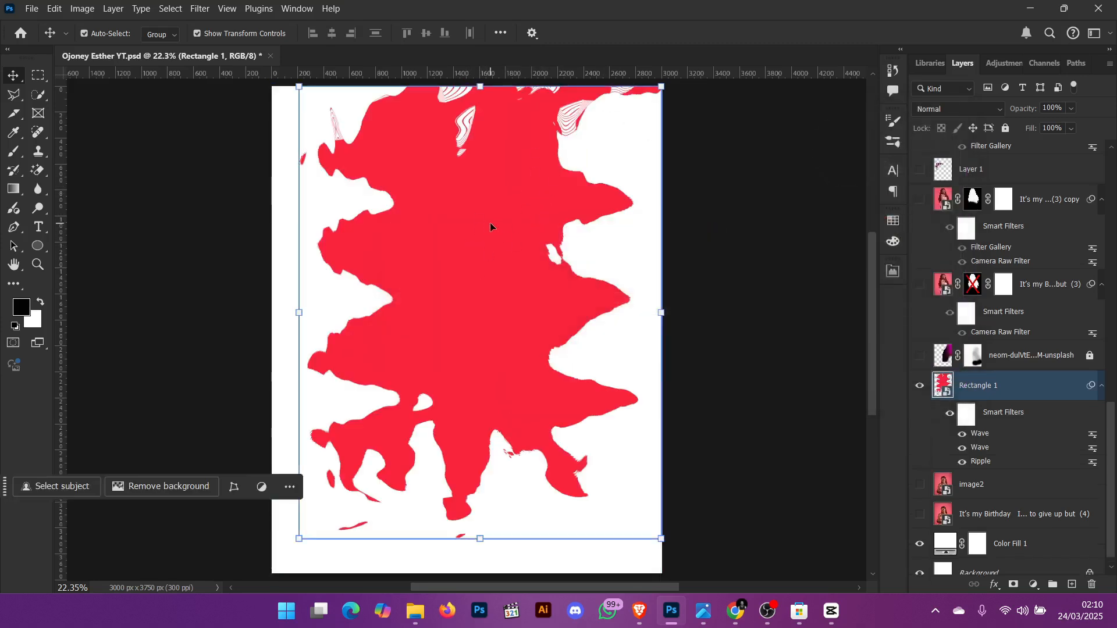
mouse_move(490, 227)
left_mouse_down()
mouse_move(459, 297)
mouse_move(474, 210)
left_mouse_up()
key("ctrl+z")
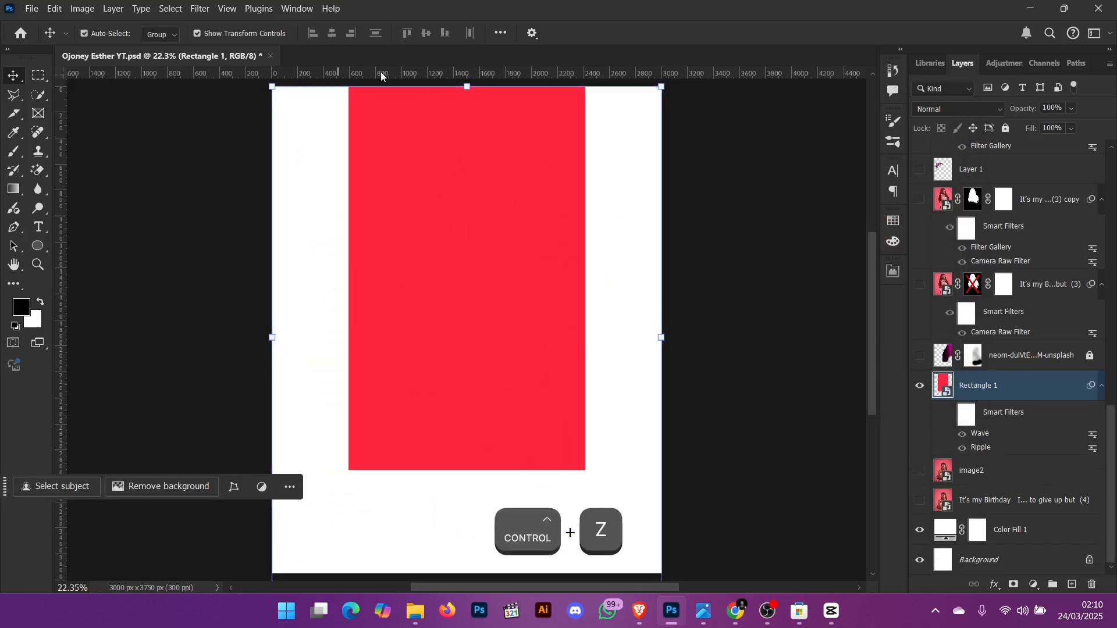
- Turn on the Rectangle 1 smart filters and show the neom-dulVtESluoM-unsplash layer
left_click(949, 414)
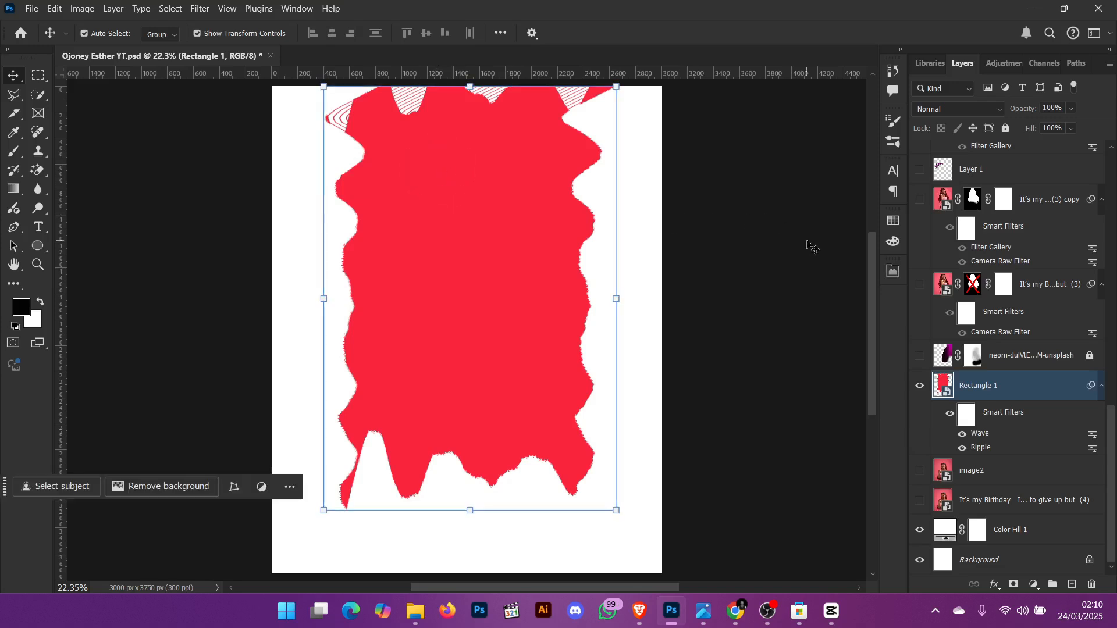
left_click(918, 356)
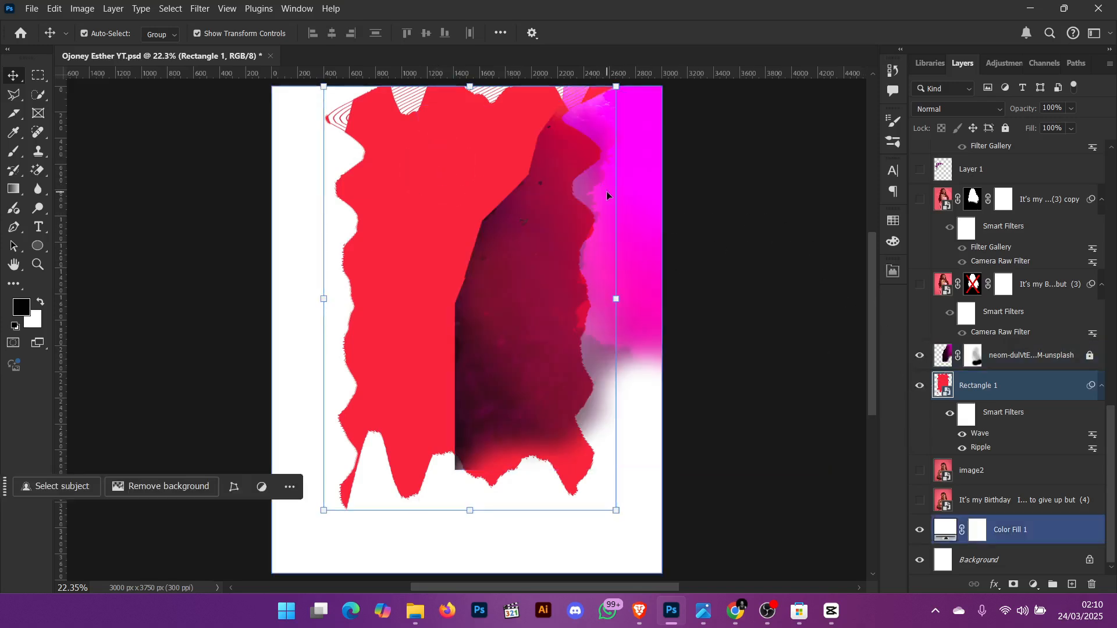
- Disable the layer mask on the neom-dulVtESluoM-unsplash layer
right_click(973, 355)
left_click(992, 358)
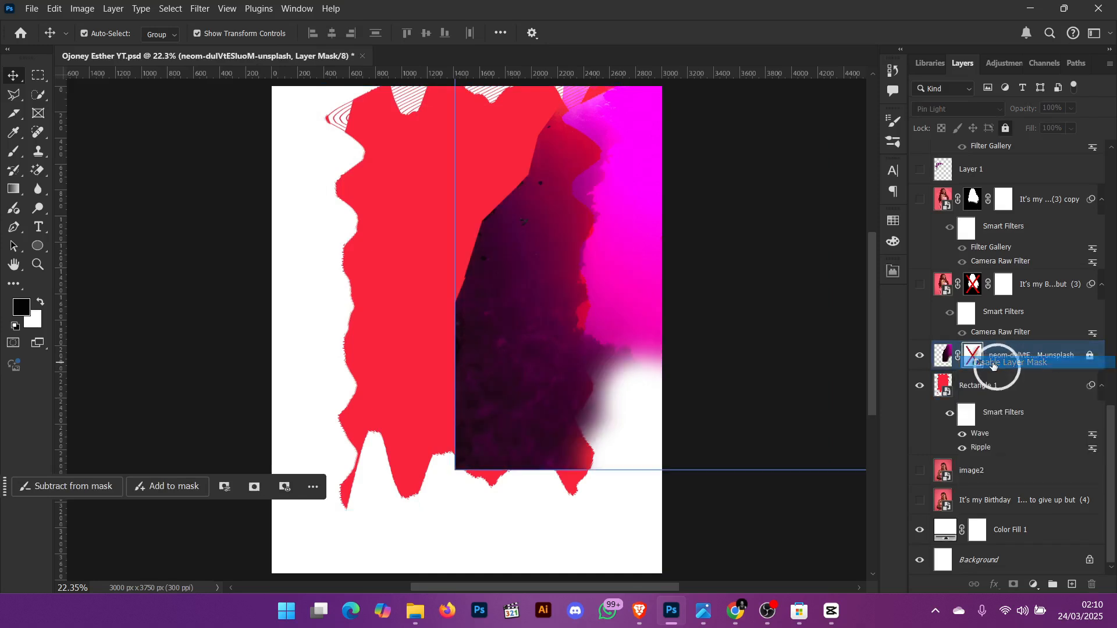
left_click_drag(536, 307, 399, 347)
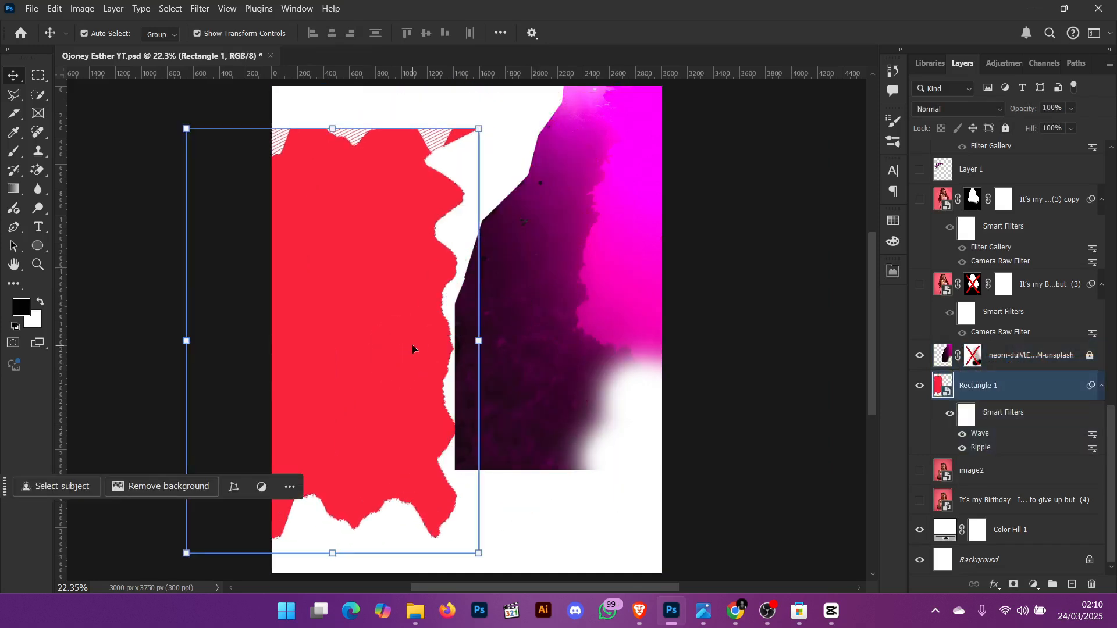
key("ctrl+z")
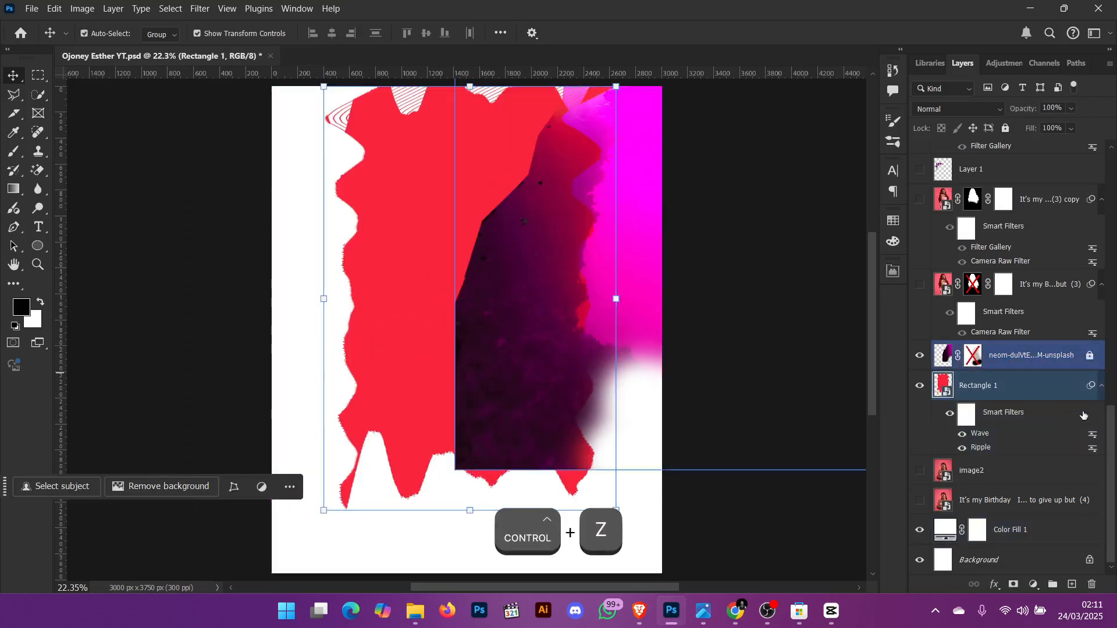
- Try repositioning the neom-dulVtESluoM-unsplash image across the canvas
left_click(1052, 356, "shift")
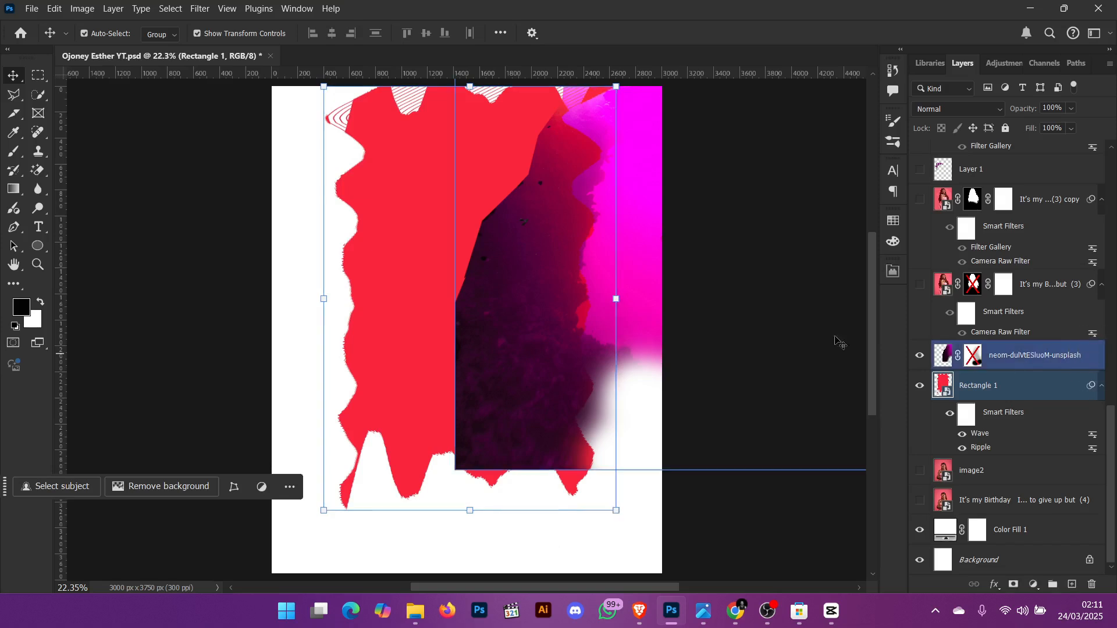
left_click_drag(554, 266, 384, 302)
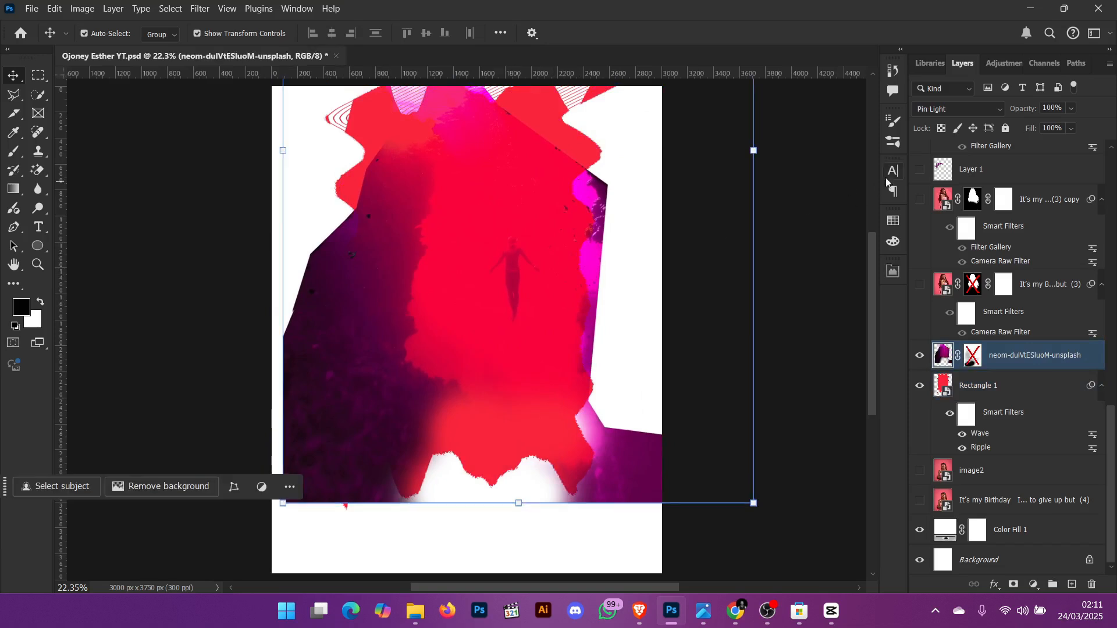
left_click(976, 110)
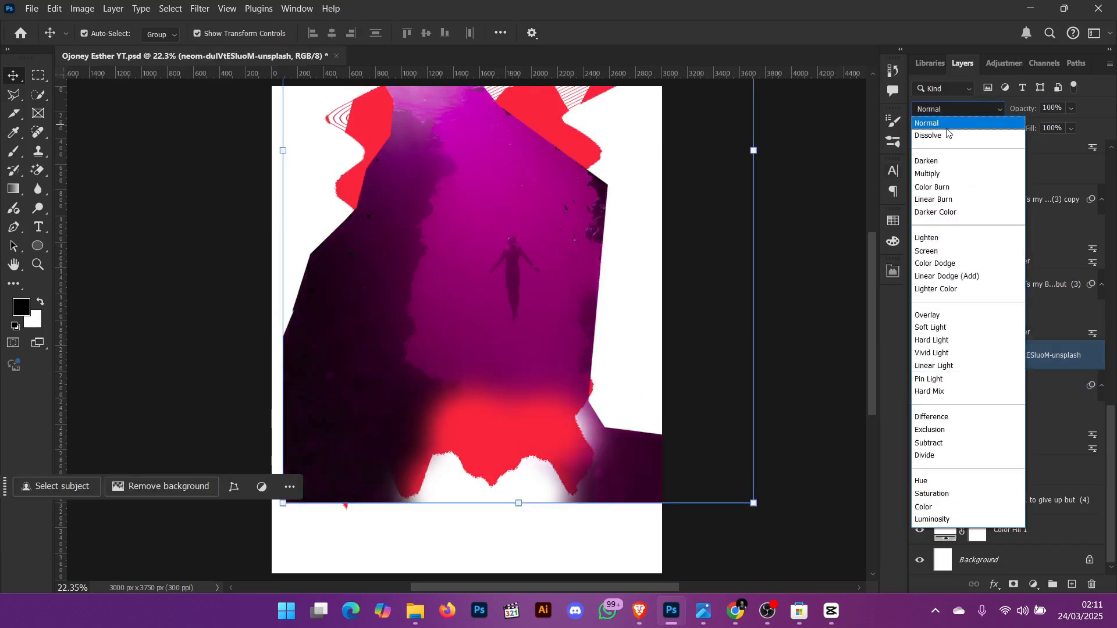
left_click(966, 110)
left_click_drag(507, 257, 663, 208)
key("ctrl+z")
key("ctrl+z")
key("ctrl+z")
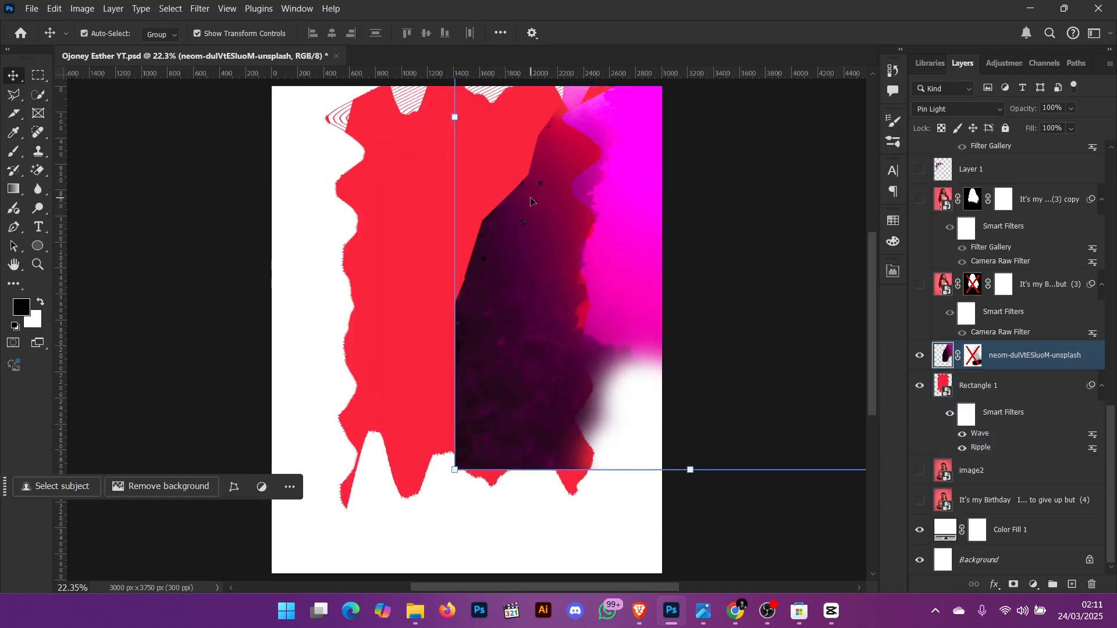
key("ctrl+z")
key("ctrl+z")
key("ctrl+z")
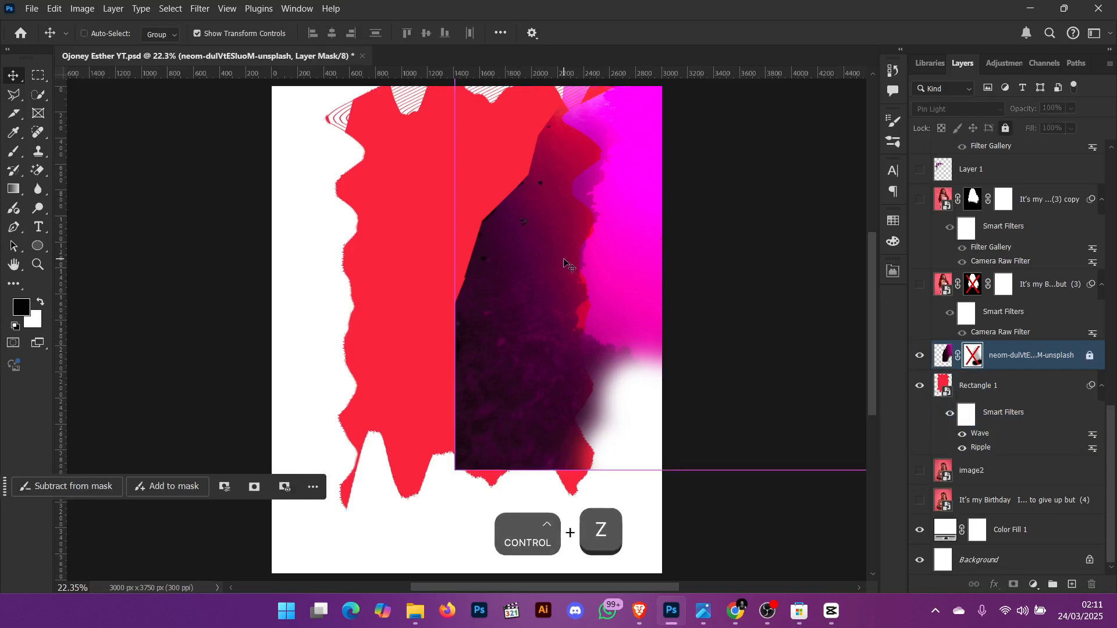
key("ctrl+z")
key("ctrl+z")
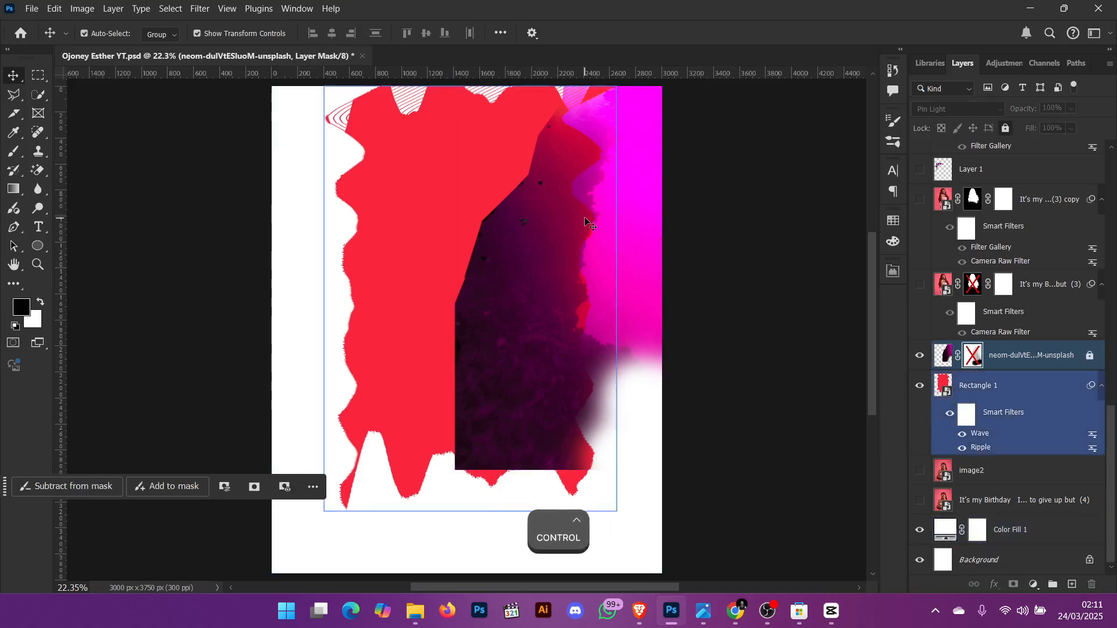
- Re-enable the layer mask on the neom-dulVtESluoM-unsplash layer and unlock that layer
right_click(975, 358)
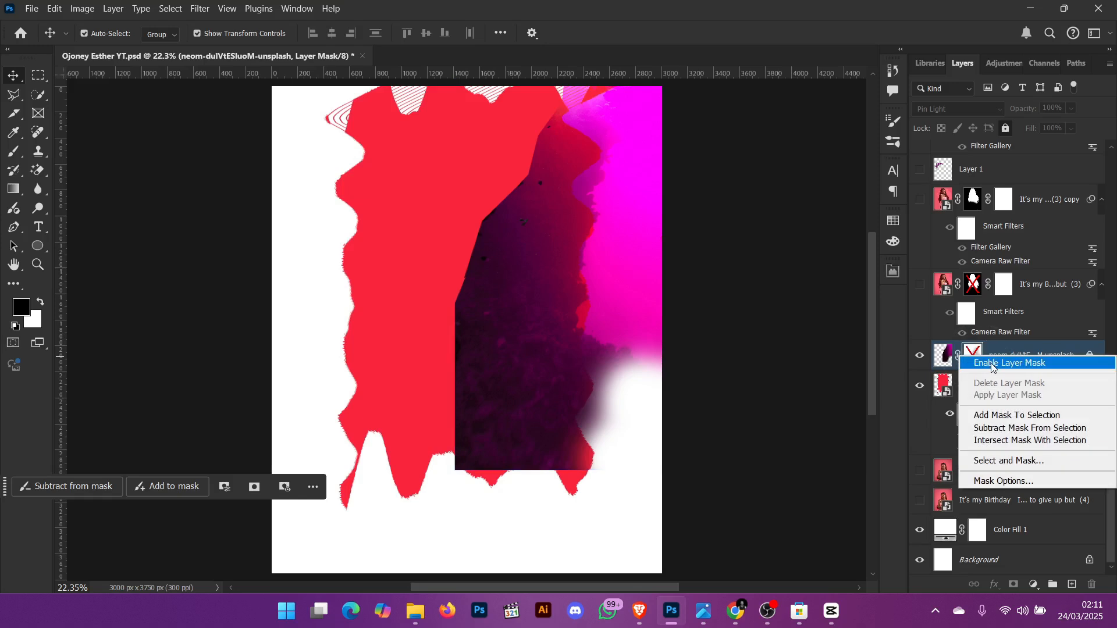
left_click(979, 362)
left_click(497, 300, "shift")
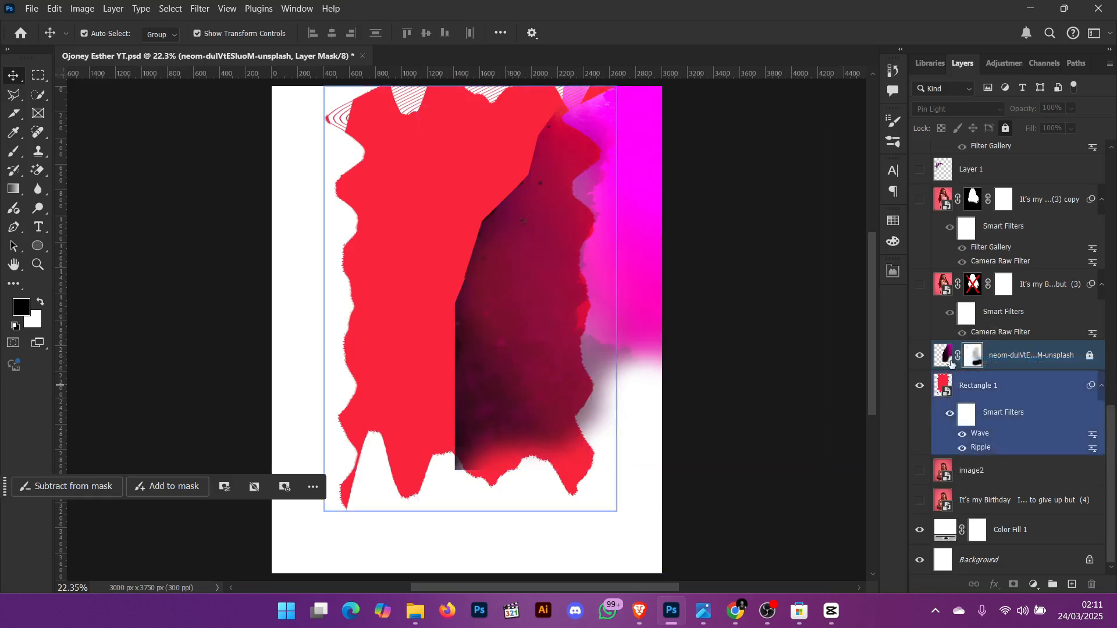
left_click(981, 363)
left_click(994, 370)
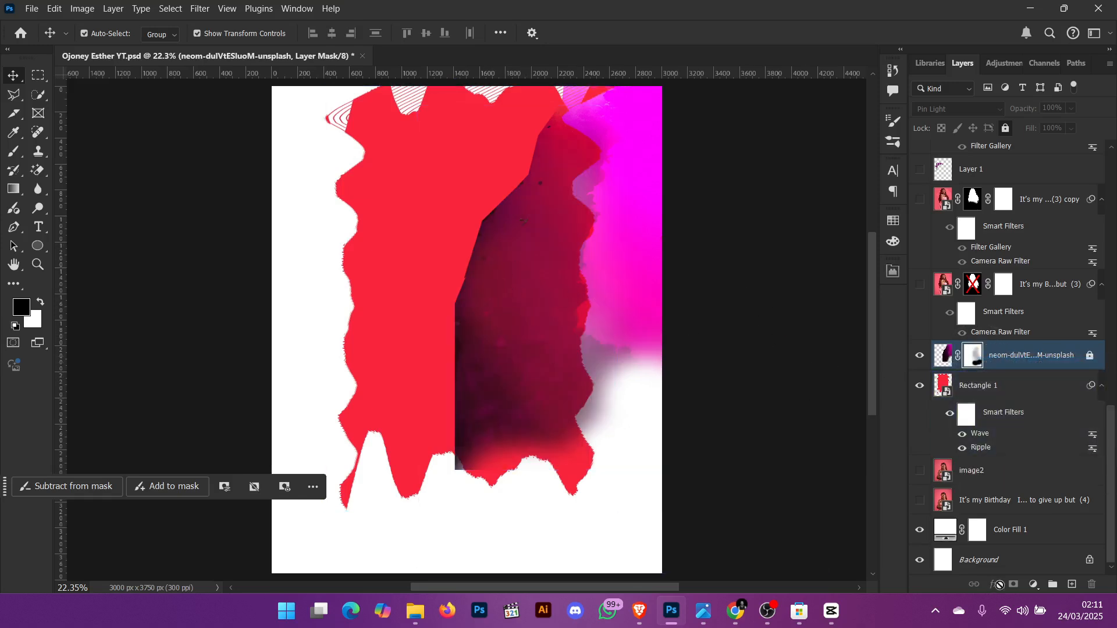
left_click(1090, 356)
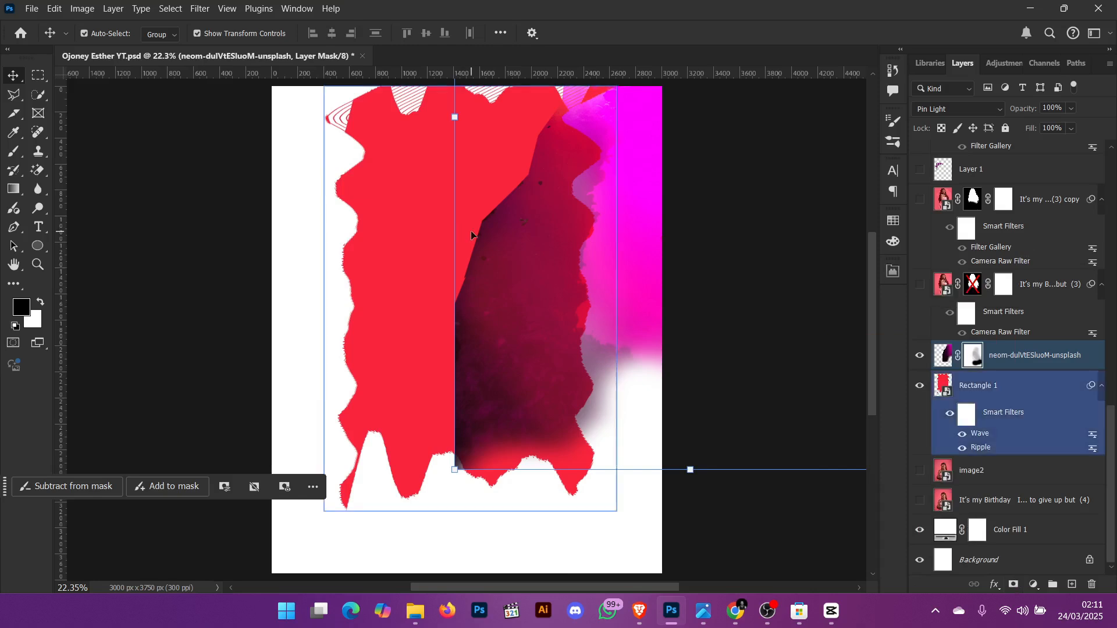
- Try painting over the neom-dulVtESluoM-unsplash layer mask with an 800 px brush
key("b")
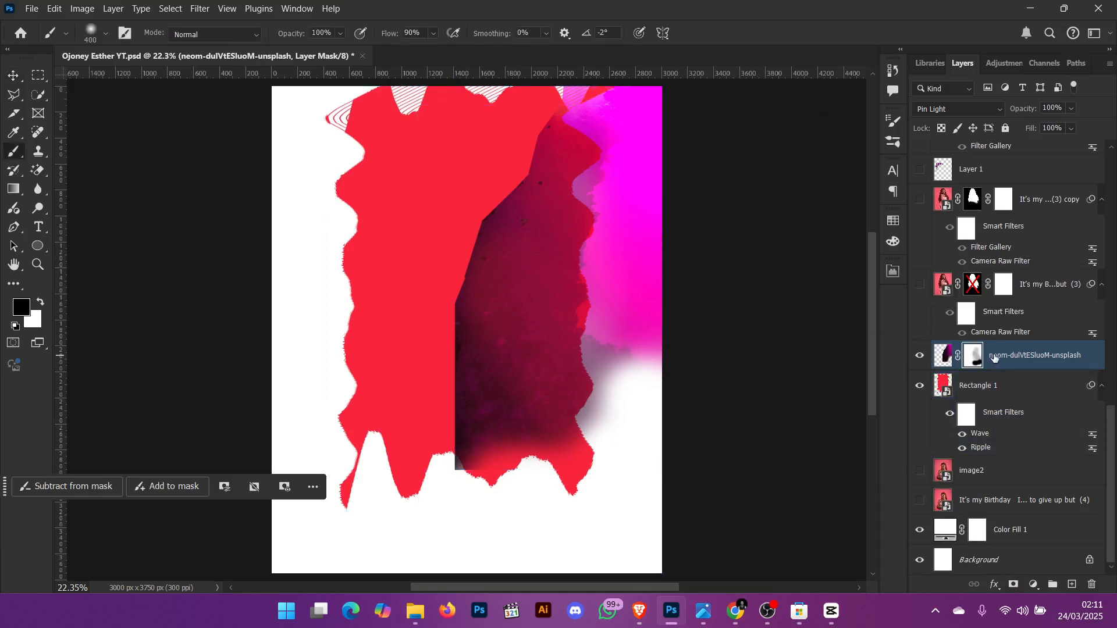
key("bracketright")
key("bracketright")
key("bracketright")
key("bracketright")
left_click_drag(505, 250, 446, 416)
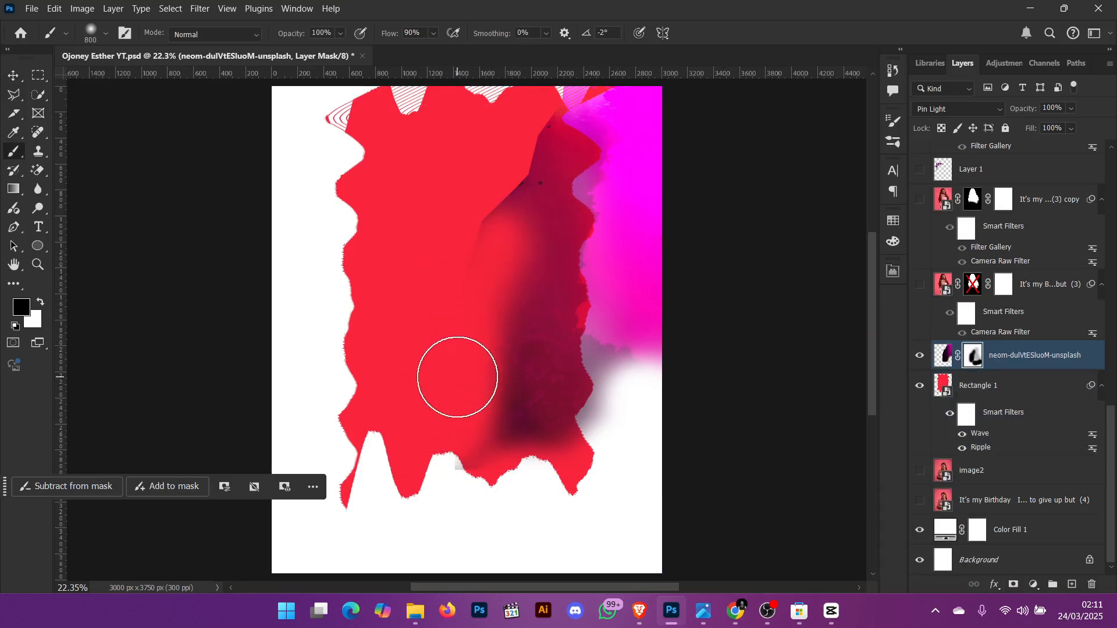
key("ctrl+z")
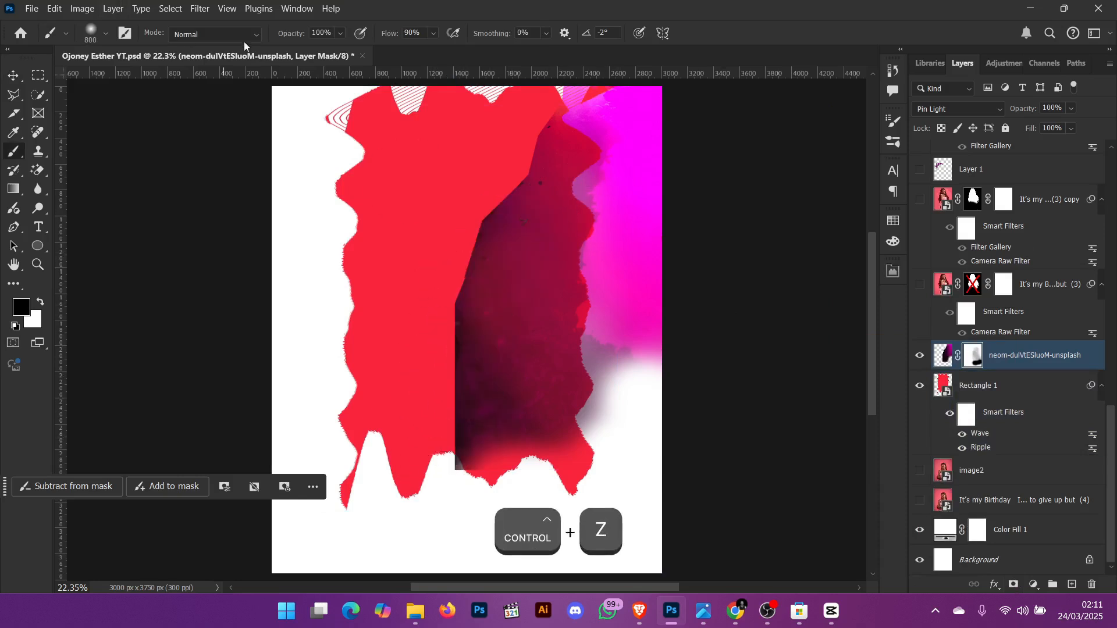
- Try painting the neom-dulVtESluoM-unsplash layer mask with the brush at 46% opacity, then undo the stroke
left_click_drag(289, 35, 248, 35)
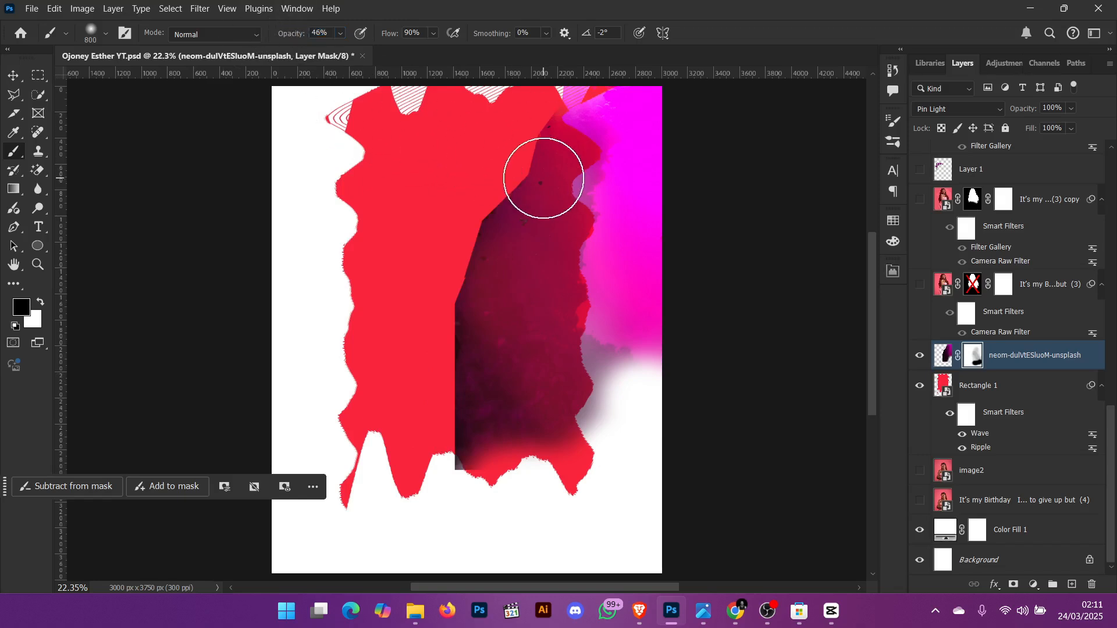
mouse_move(543, 179)
left_mouse_down()
mouse_move(493, 403)
mouse_move(505, 462)
mouse_move(459, 353)
mouse_move(532, 245)
mouse_move(612, 311)
mouse_move(584, 250)
left_mouse_up()
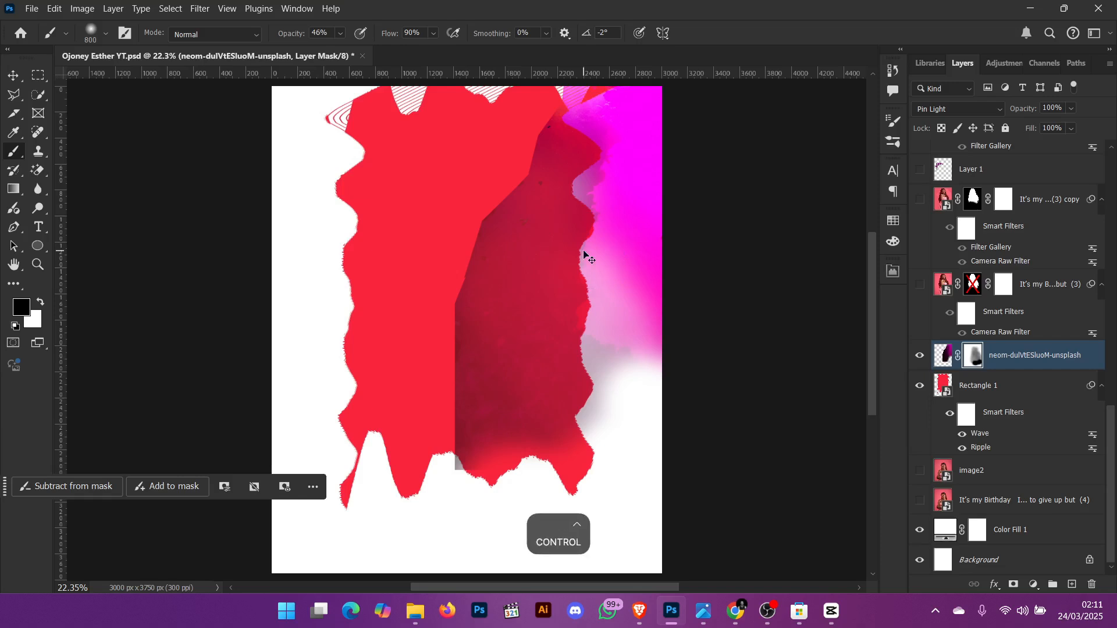
key("ctrl+a")
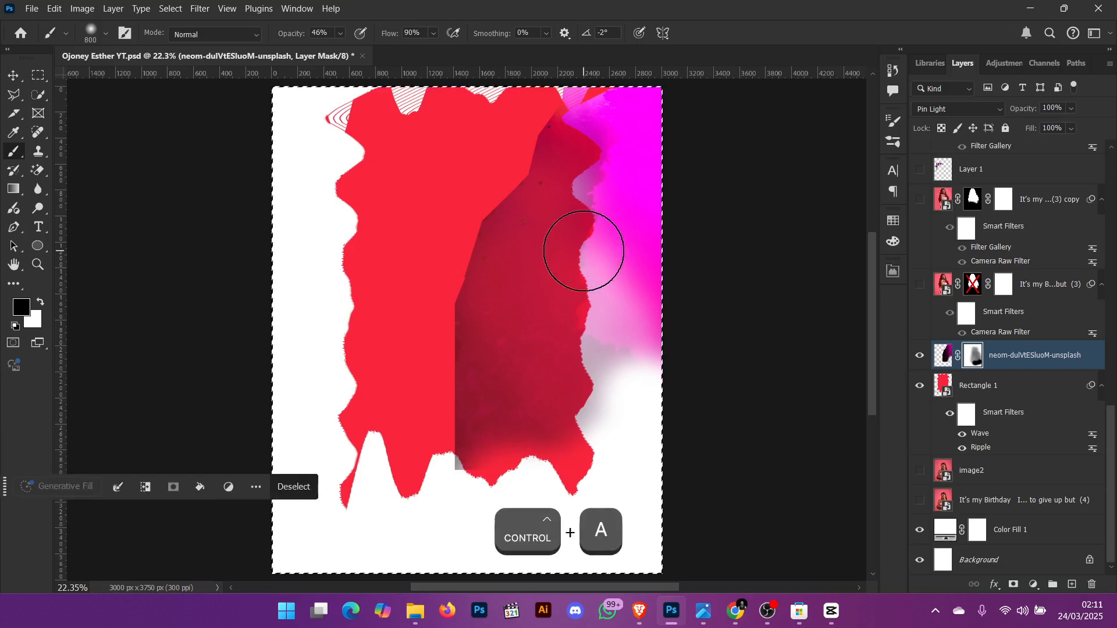
key("ctrl+d")
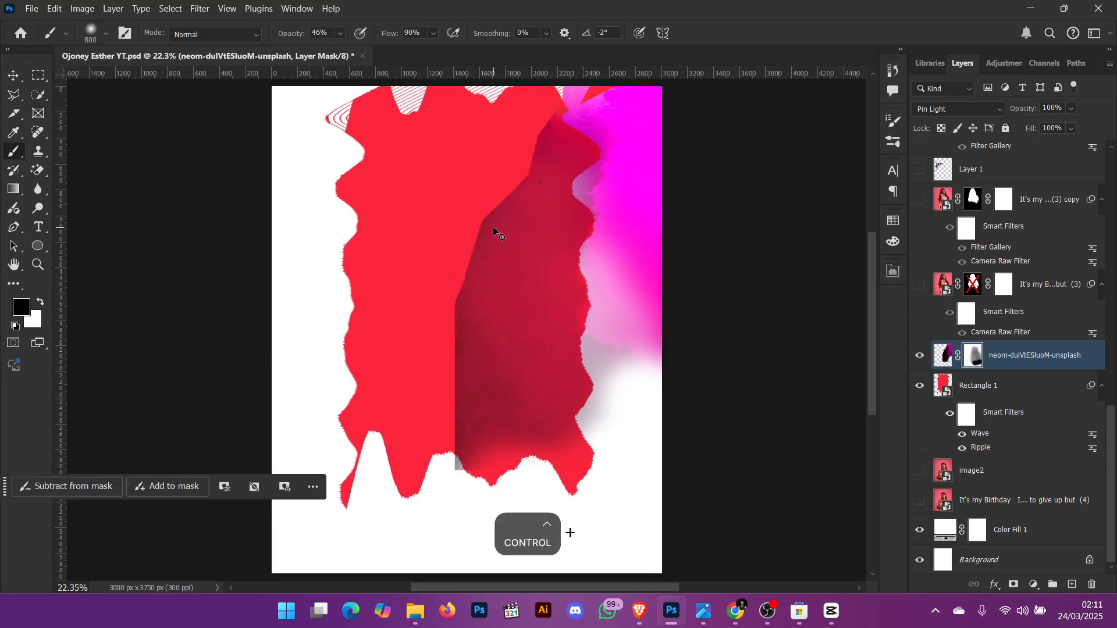
key("ctrl+z")
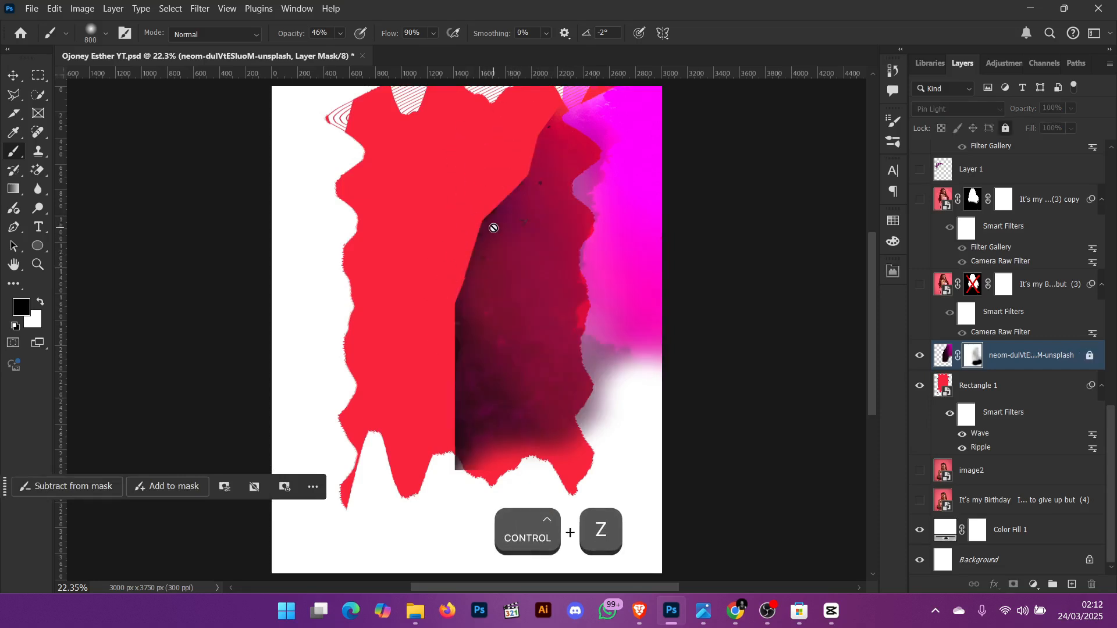
- Show the It's my B...but (3) layer, enable its layer mask and select its filter mask
left_click(920, 284)
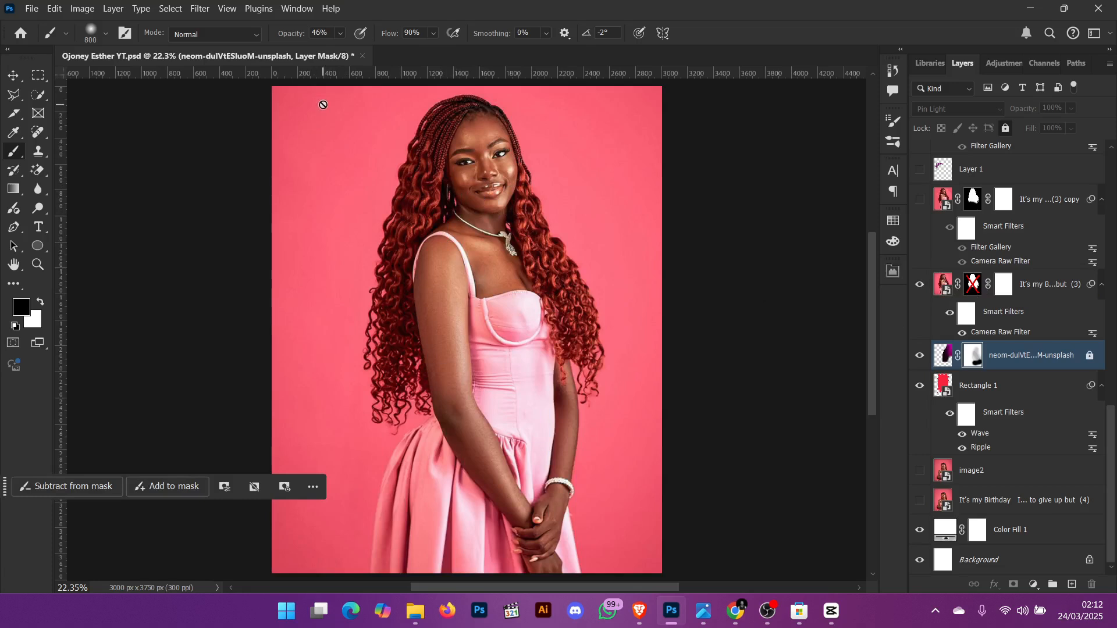
left_click(974, 284, "shift")
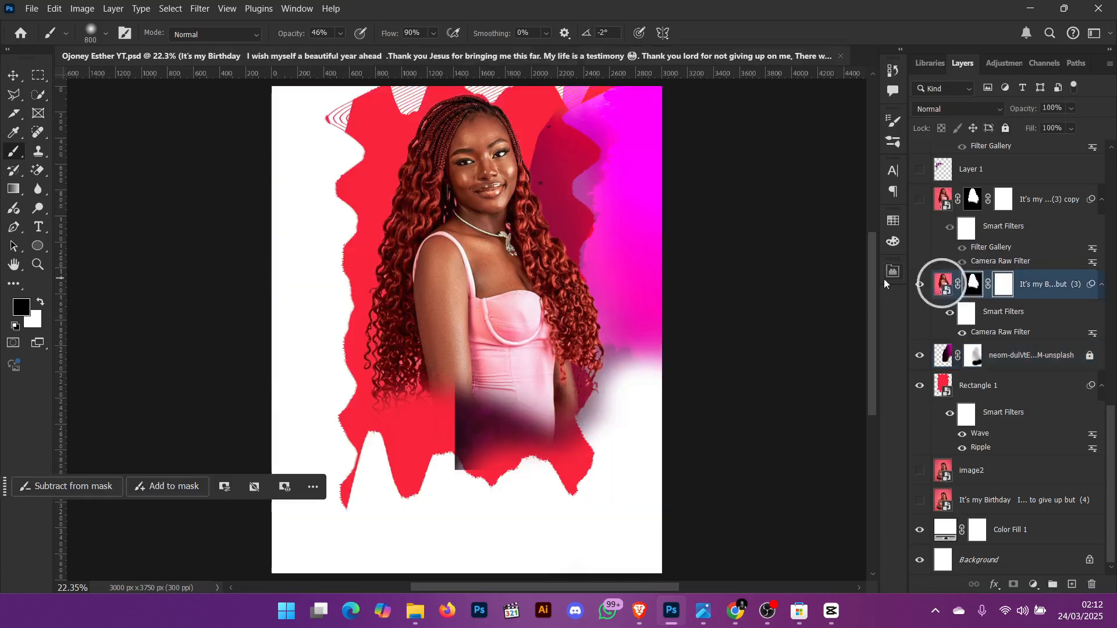
left_click(1002, 284)
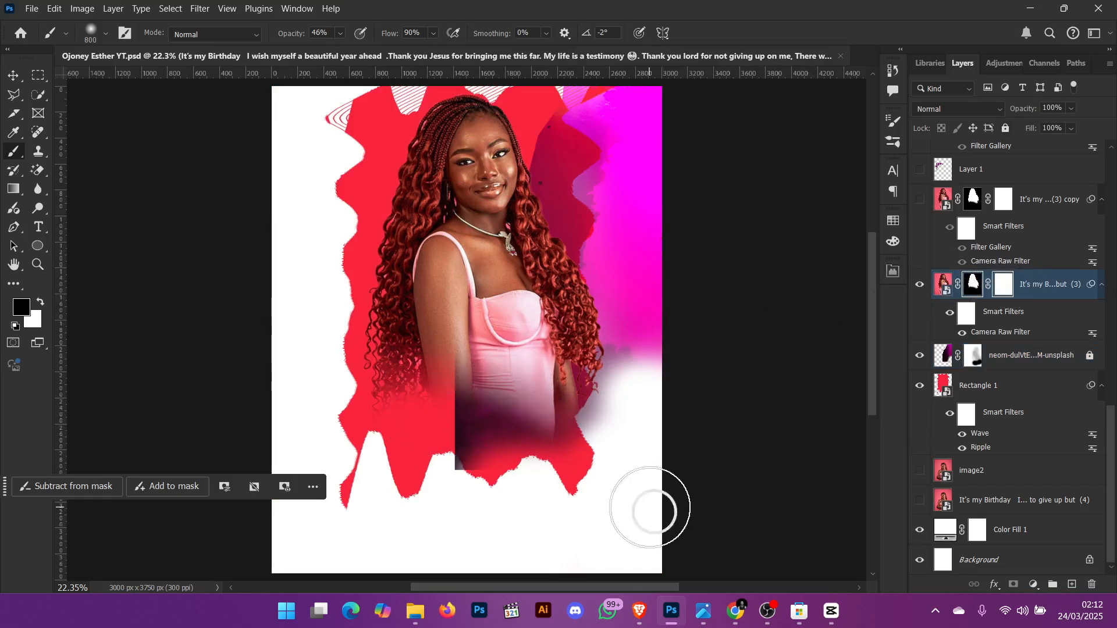
- Try painting a brush stroke across the It's my B...but (3) filter mask and undo it
mouse_move(225, 318)
left_mouse_down()
mouse_move(726, 457)
mouse_move(182, 287)
mouse_move(687, 389)
mouse_move(392, 290)
mouse_move(419, 443)
mouse_move(512, 462)
mouse_move(418, 373)
mouse_move(613, 454)
mouse_move(429, 419)
mouse_move(641, 456)
mouse_move(587, 436)
left_mouse_up()
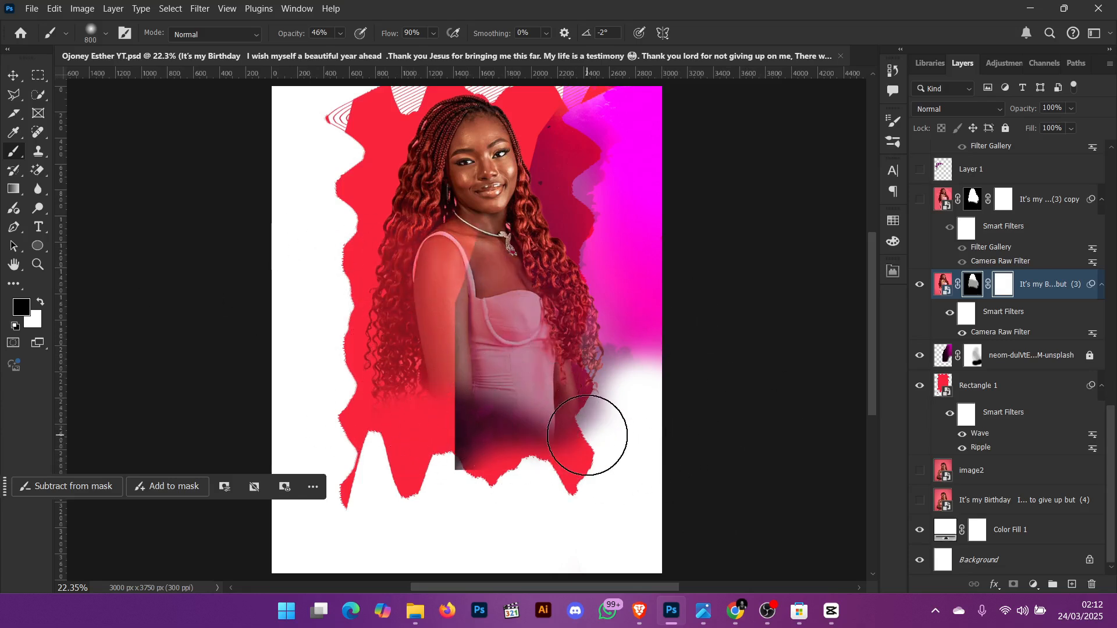
key("ctrl+z")
key("ctrl+z")
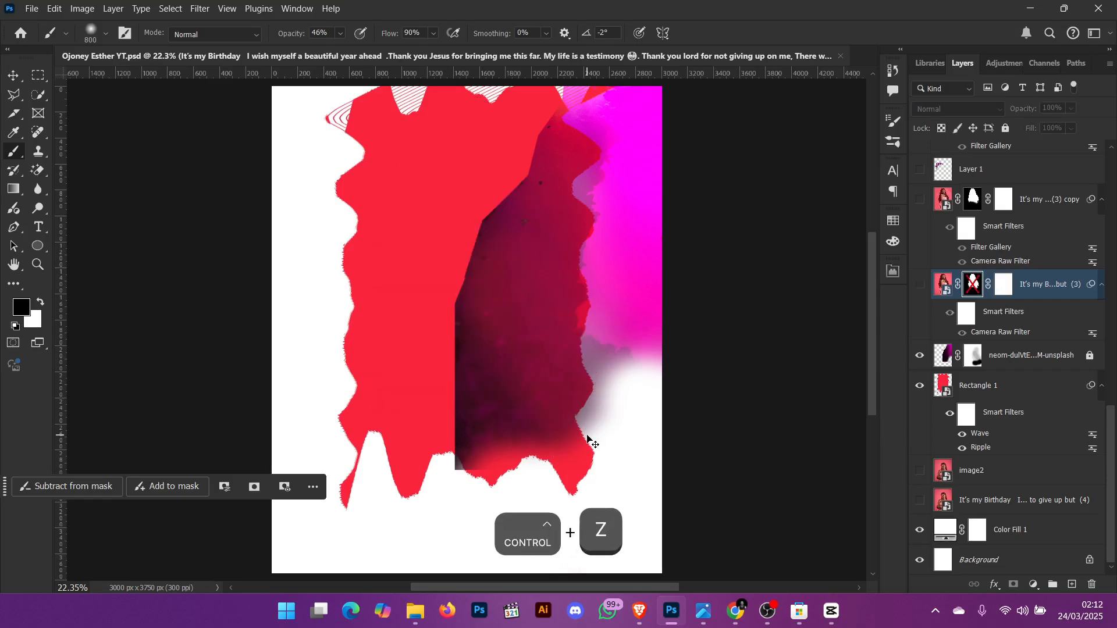
key("ctrl+shift+z")
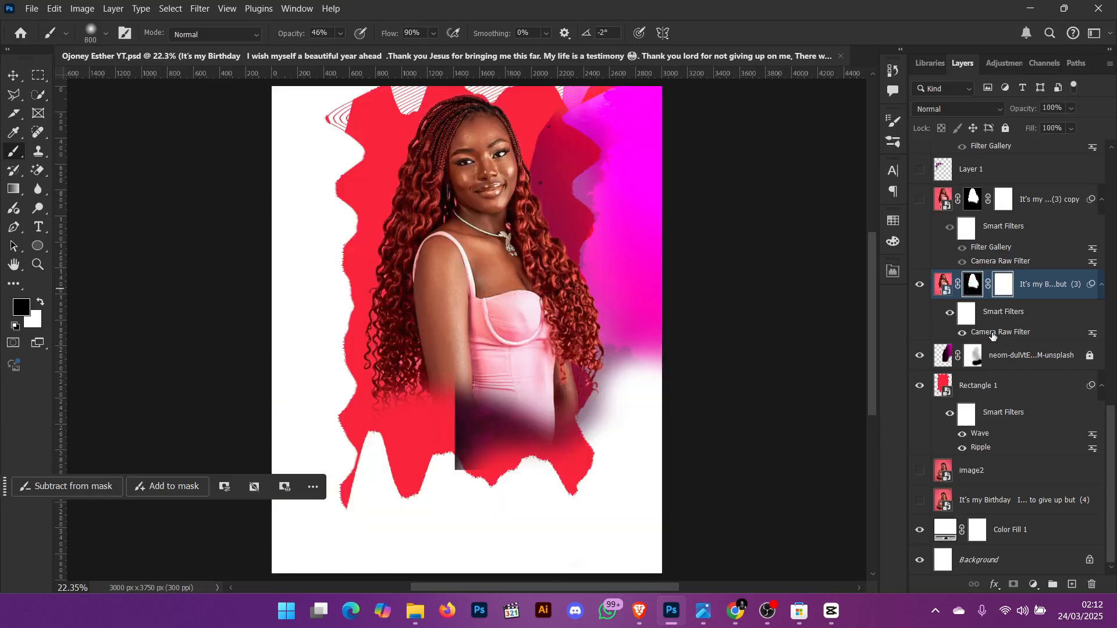
- Open the layer's Camera Raw Filter and try setting Clarity to +6 and Contrast to 0
left_click(993, 336)
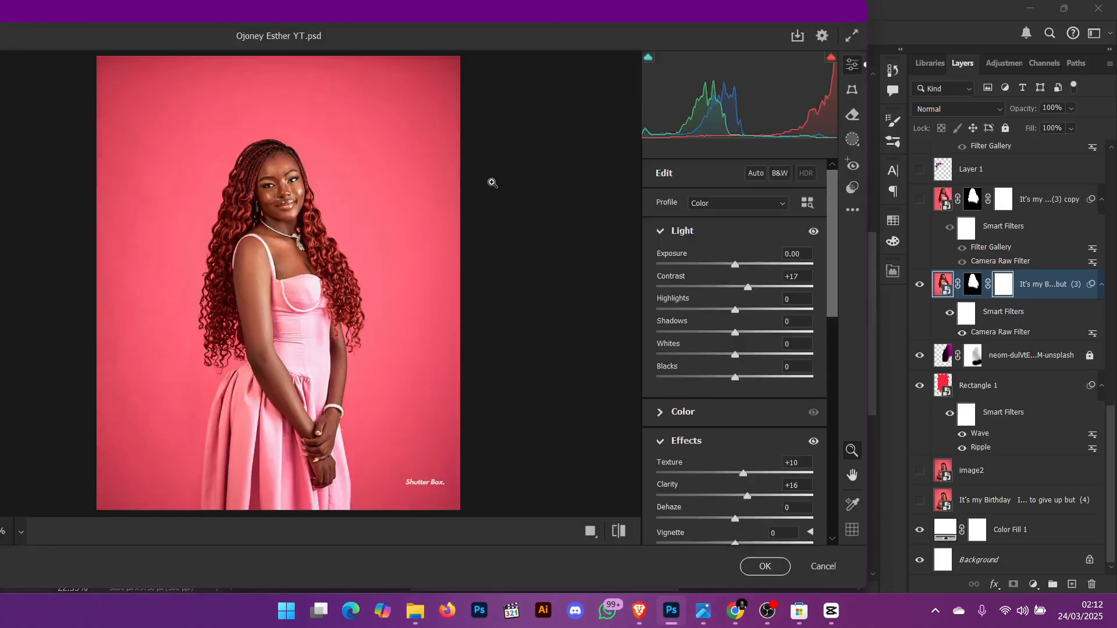
left_click_drag(296, 181, 348, 228)
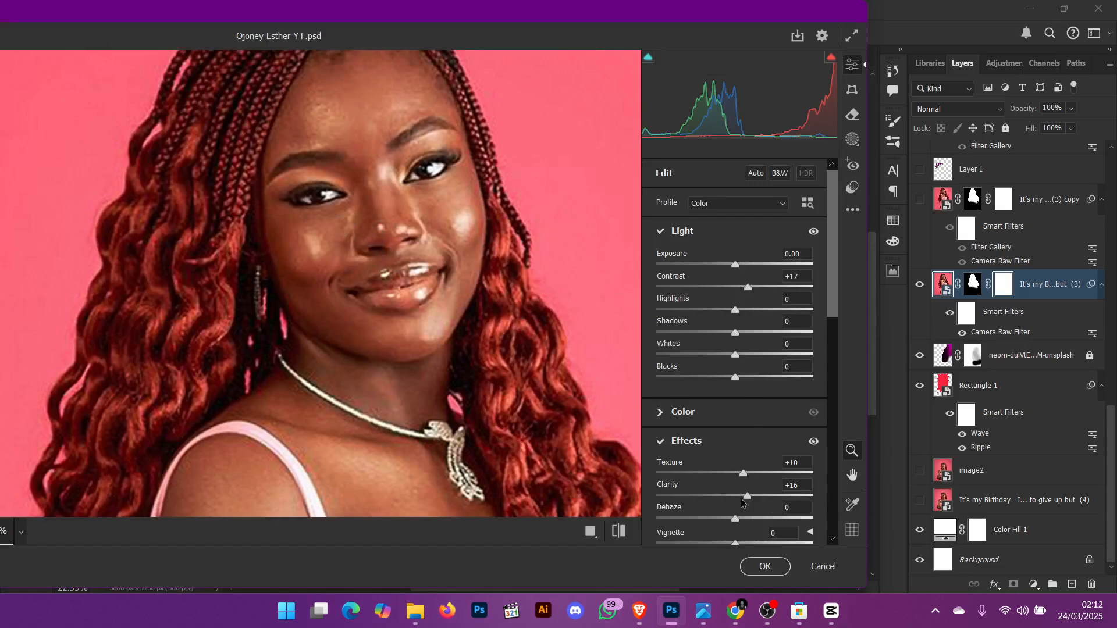
mouse_move(748, 495)
left_mouse_down()
mouse_move(724, 495)
mouse_move(739, 497)
left_mouse_up()
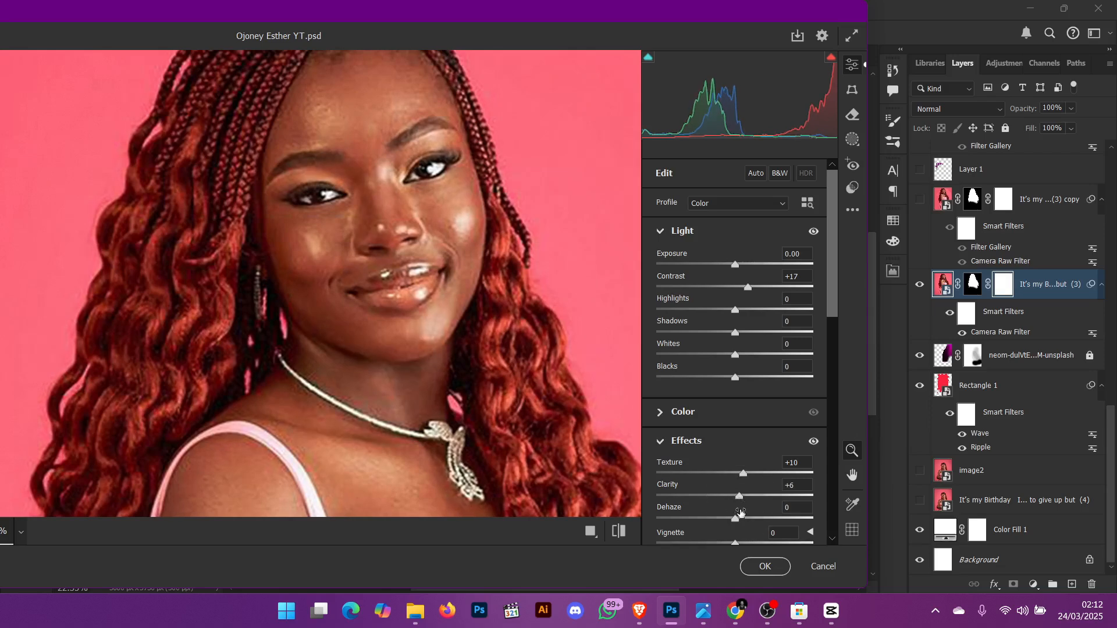
scroll(738, 408, "down", 5)
scroll(737, 404, "up", 4)
left_click_drag(741, 287, 740, 290)
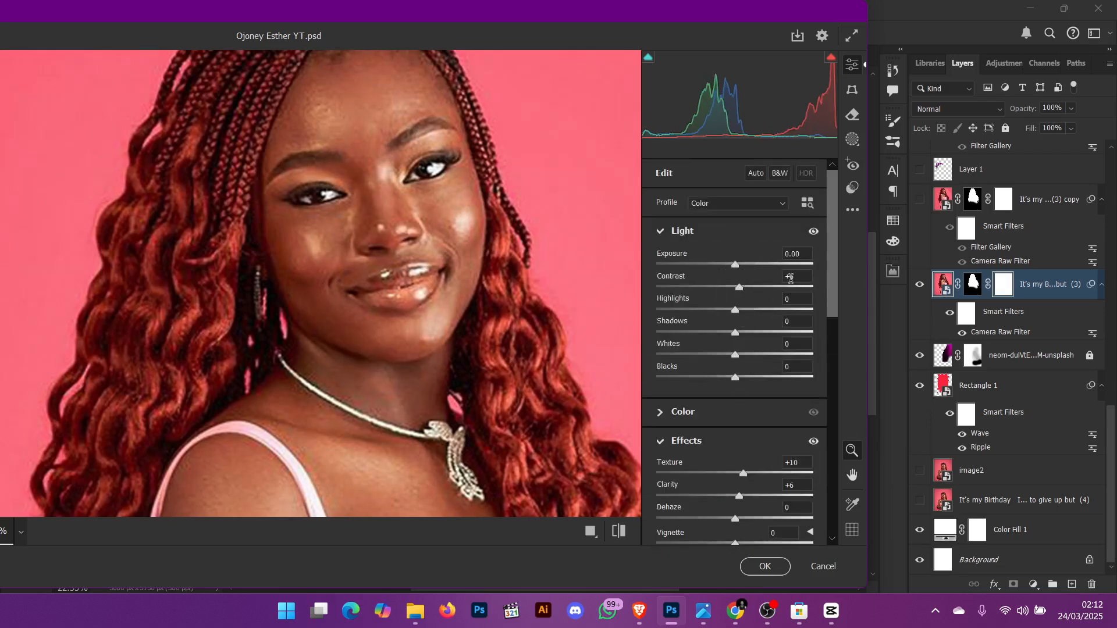
left_click(740, 288)
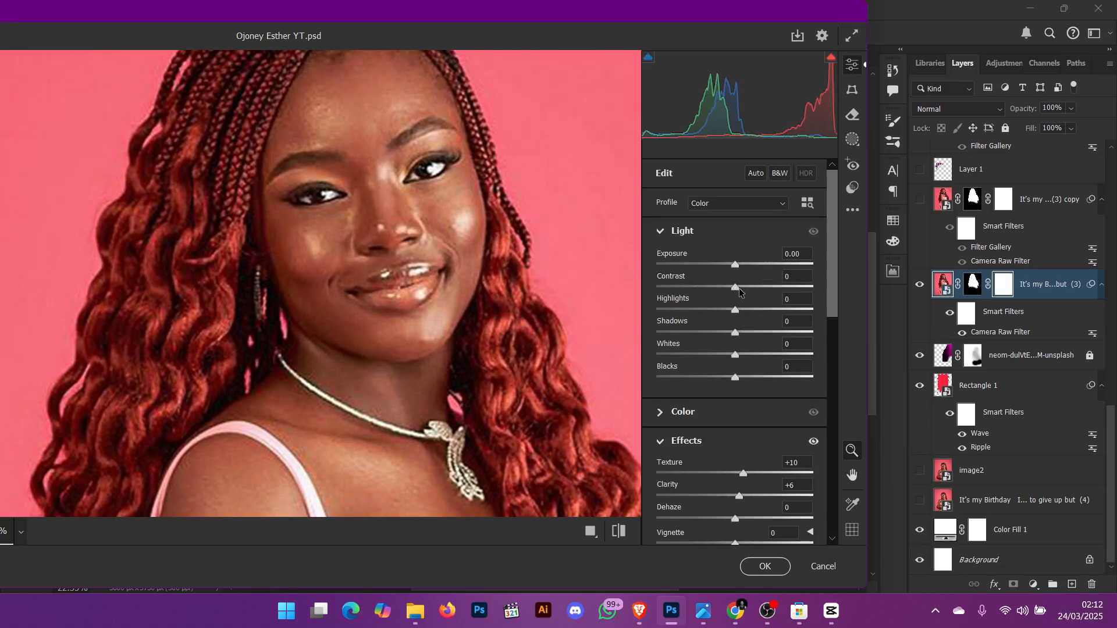
- Reset Texture, Clarity and Grain to 0, browse the remaining Camera Raw panels, then cancel the filter
scroll(742, 314, "down", 3)
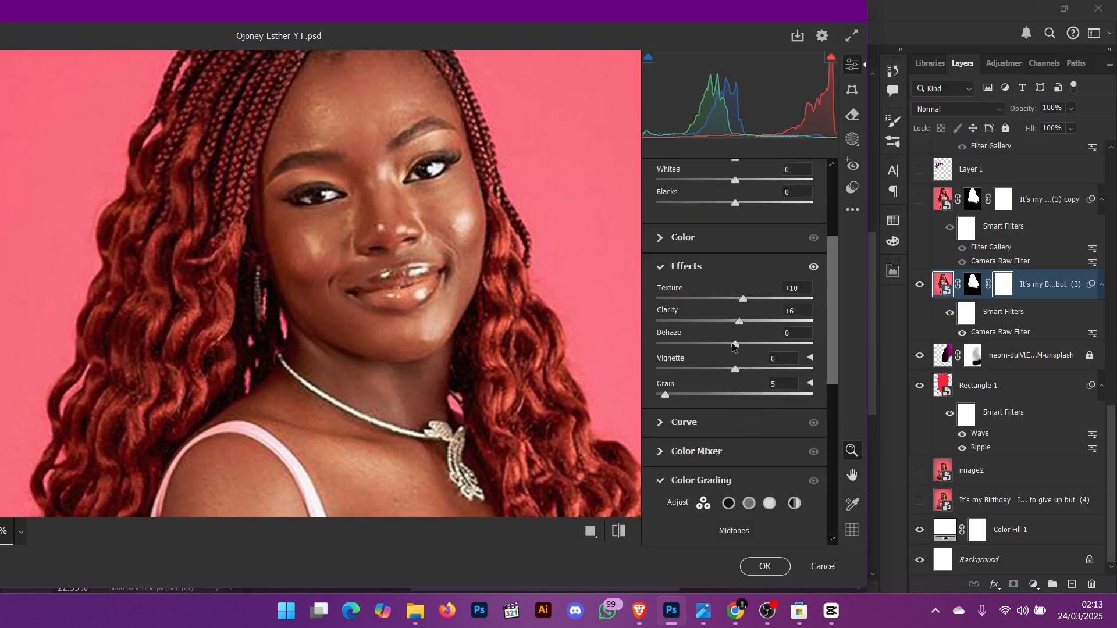
double_click(666, 394)
double_click(738, 323)
double_click(744, 298)
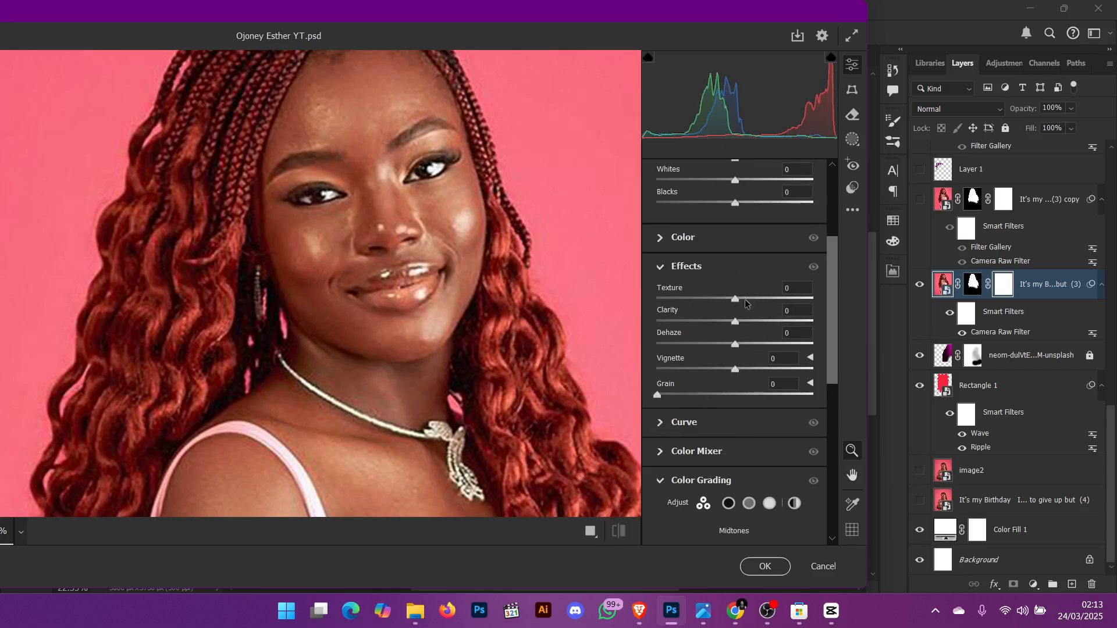
scroll(743, 314, "down", 3)
scroll(744, 319, "up", 6)
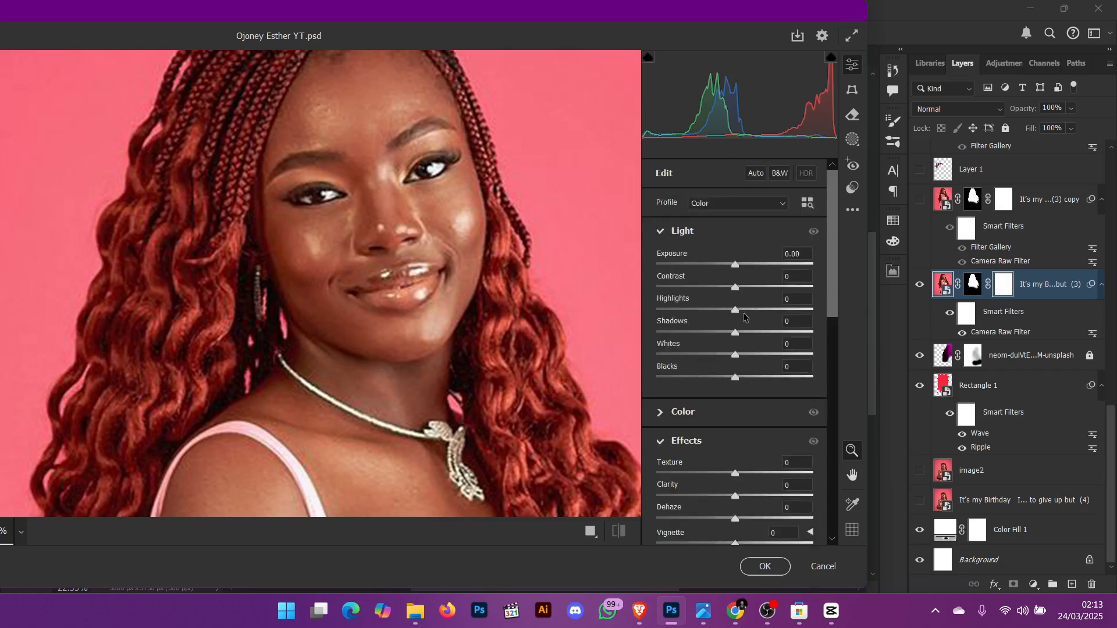
scroll(749, 319, "down", 3)
scroll(721, 357, "down", 3)
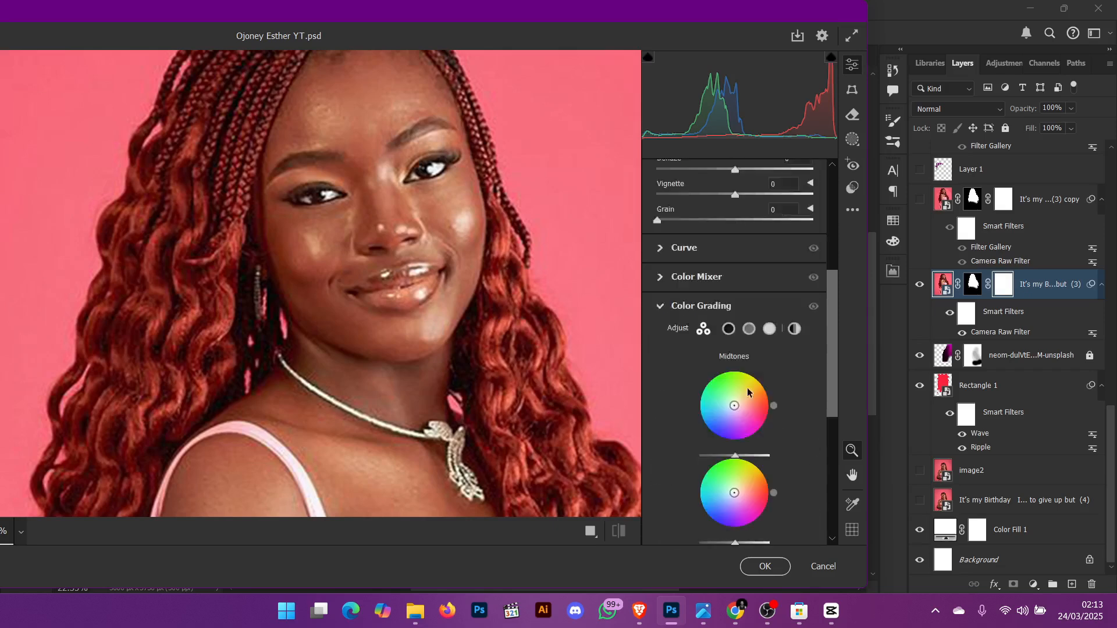
scroll(763, 368, "up", 8)
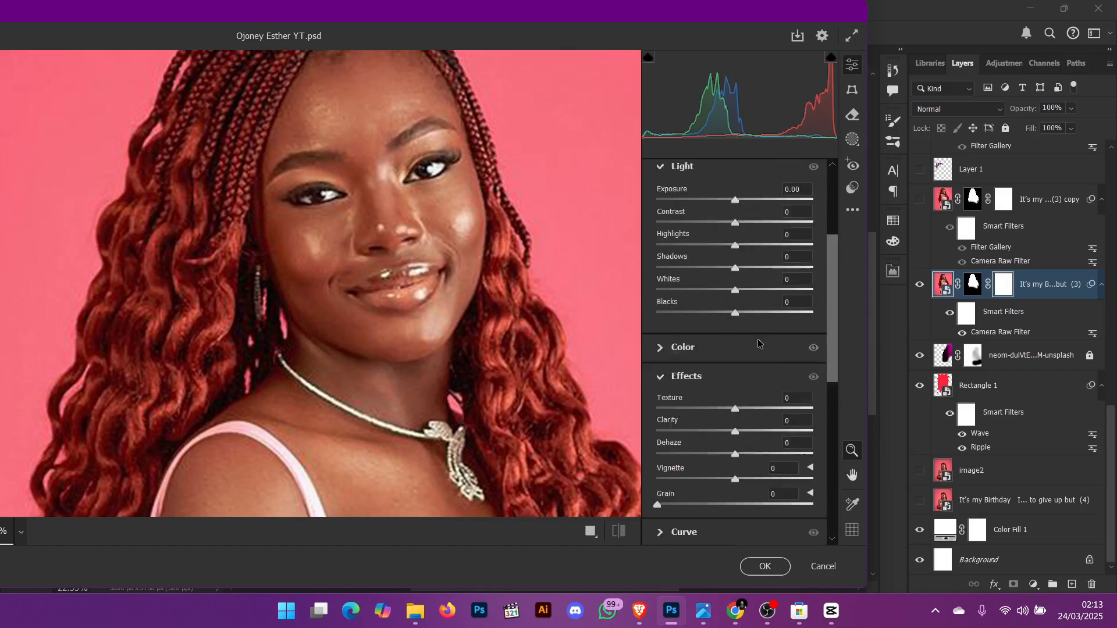
key("Escape")
left_click(613, 262)
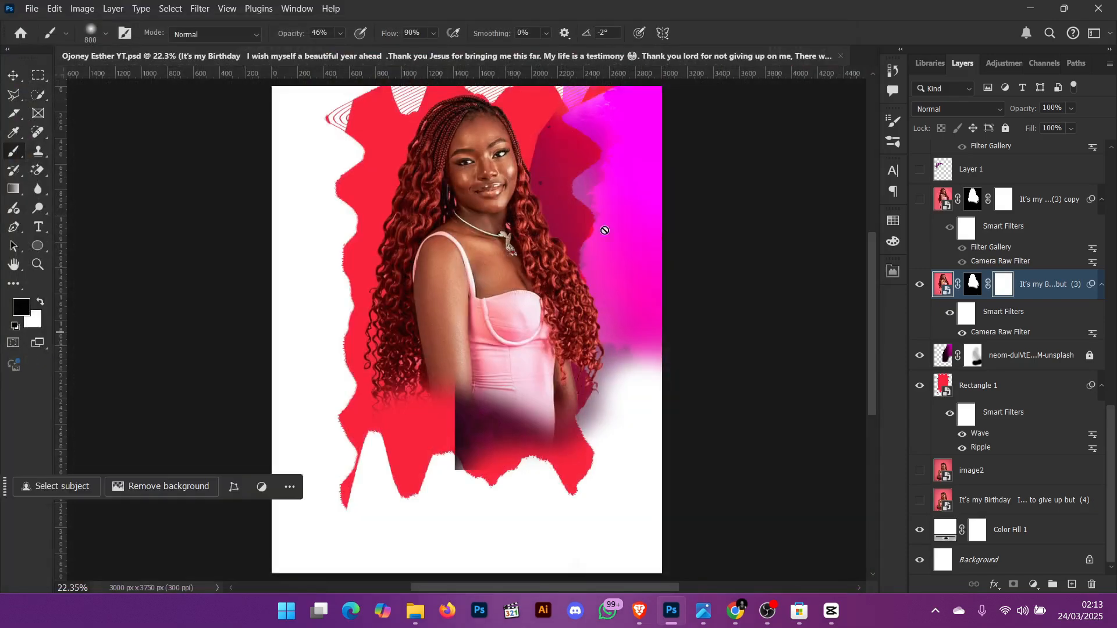
key("v")
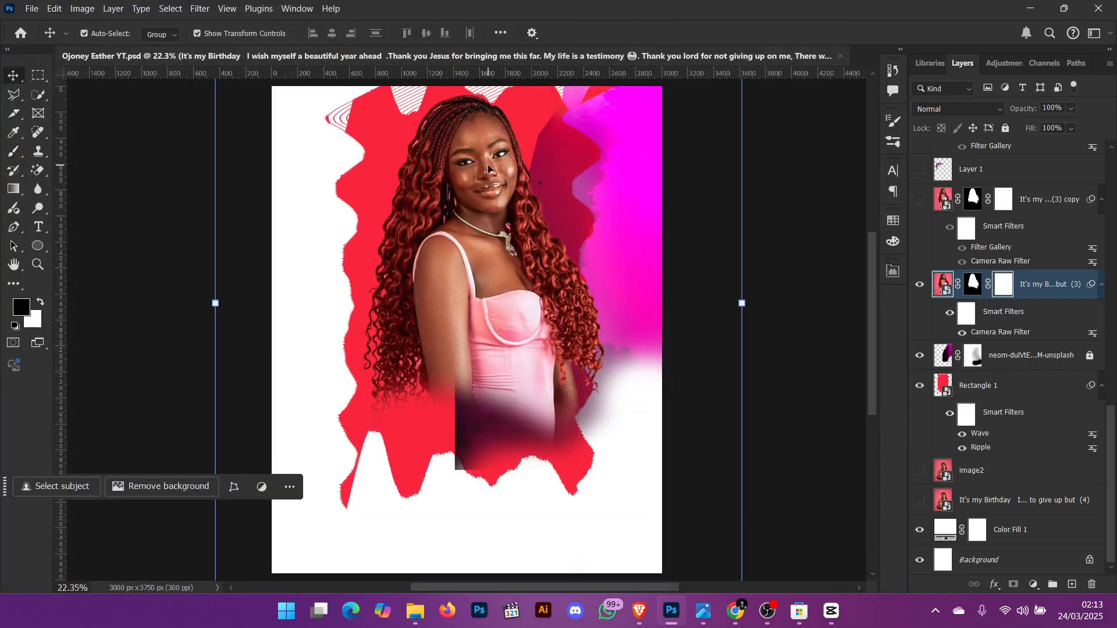
left_click(316, 185)
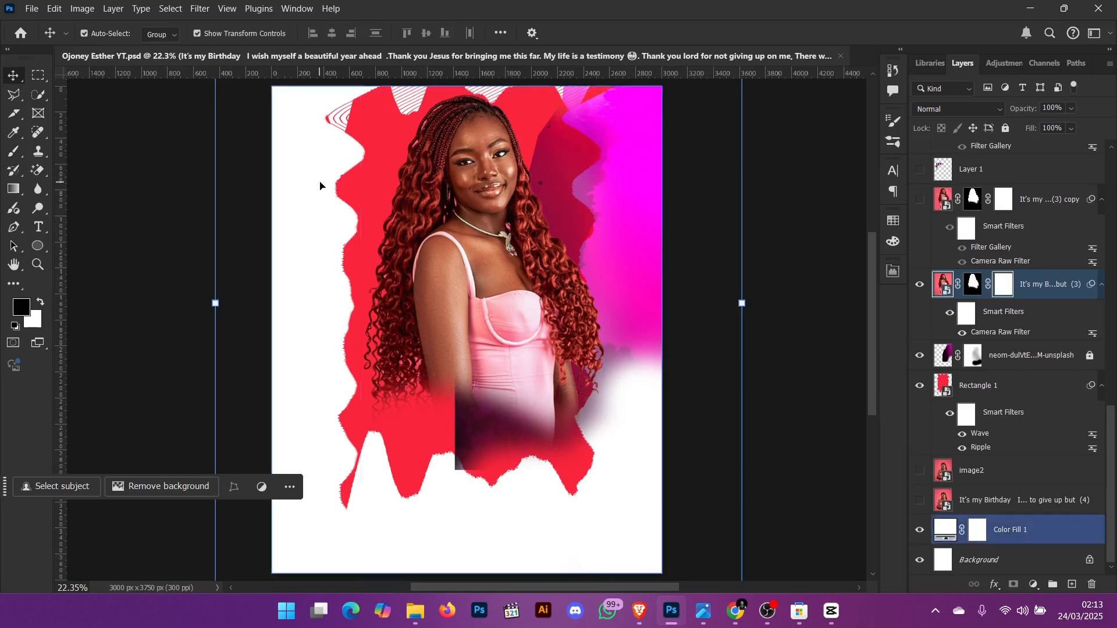
key("z")
left_click_drag(466, 137, 525, 211)
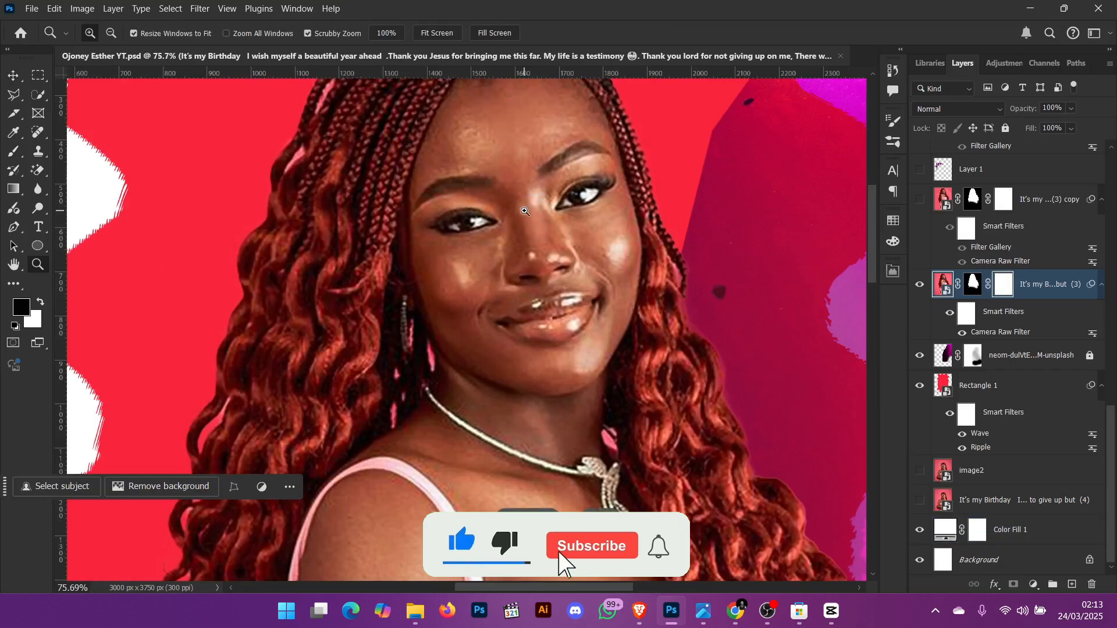
key("ctrl+0")
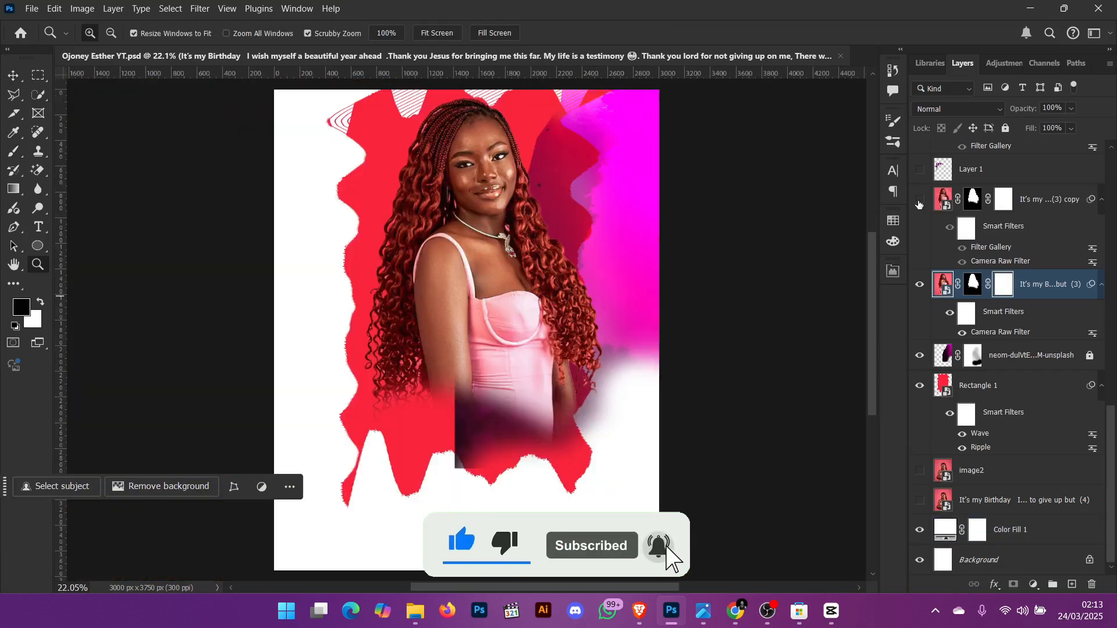
- Show the It's my ...(3) copy layer, disabling and re-enabling its layer mask to compare
right_click(966, 201)
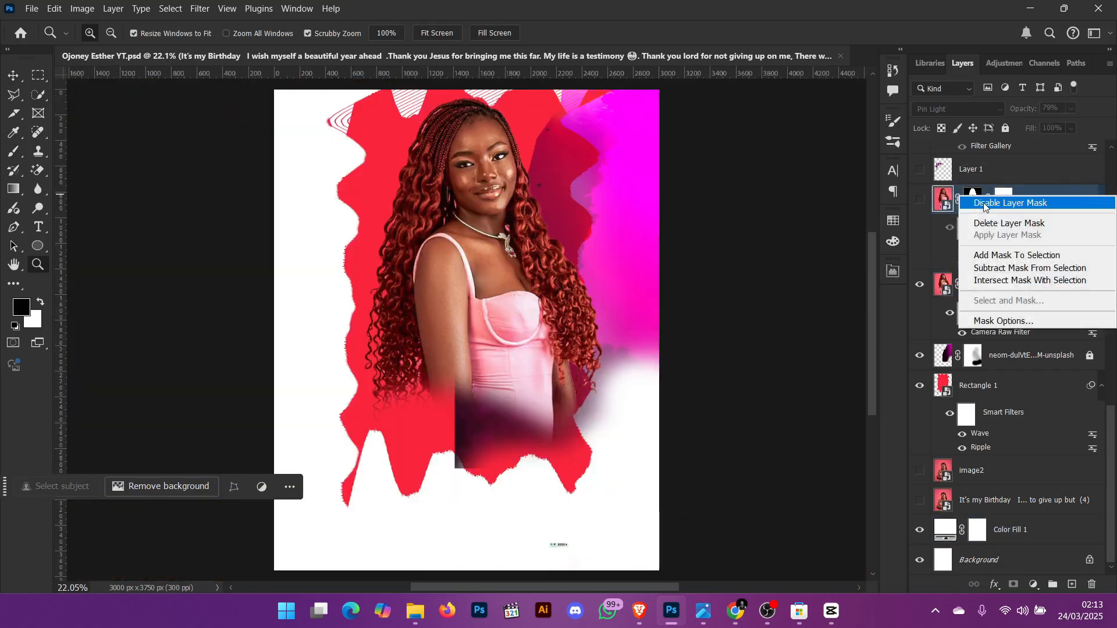
left_click(968, 208)
left_click(924, 200)
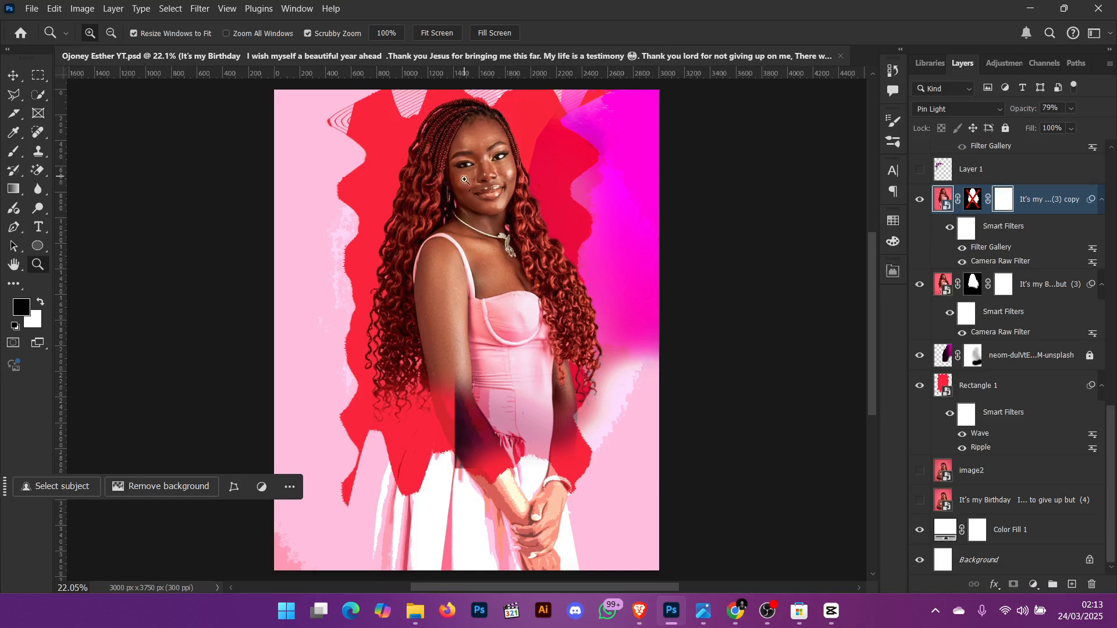
right_click(972, 197)
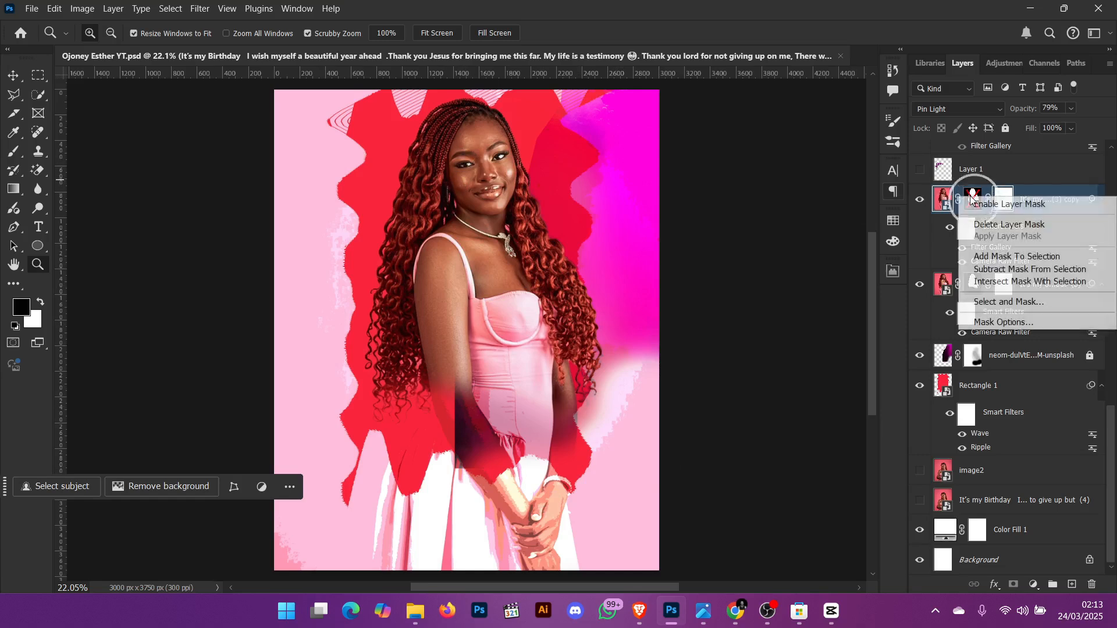
left_click(984, 205)
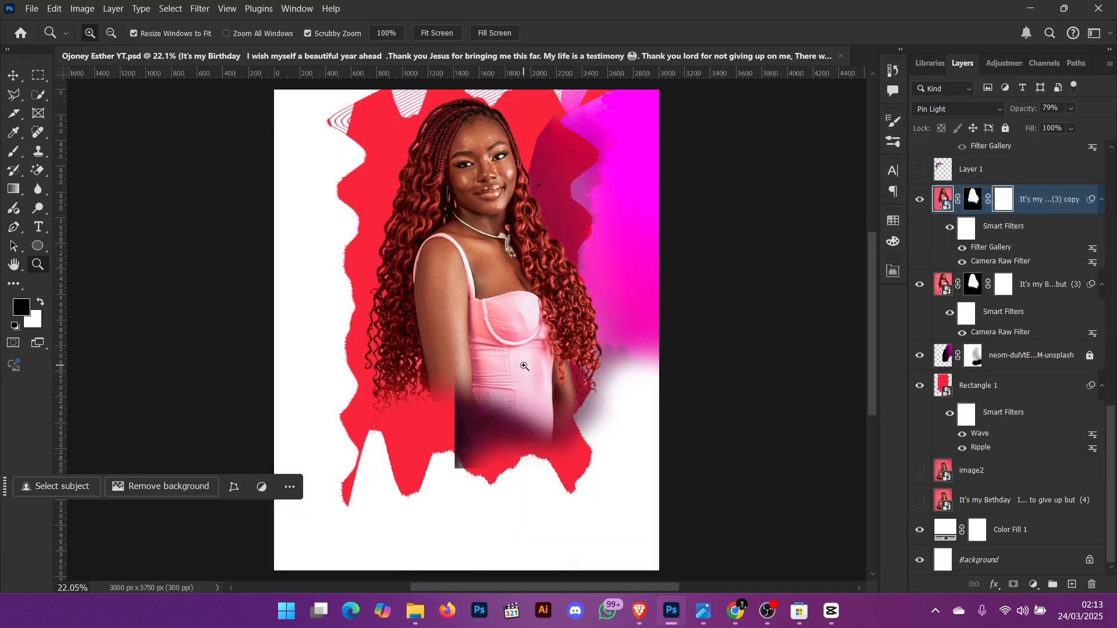
- Try nudging the It's my ...(3) copy layer slightly with the Move tool, then undo the move
key("v")
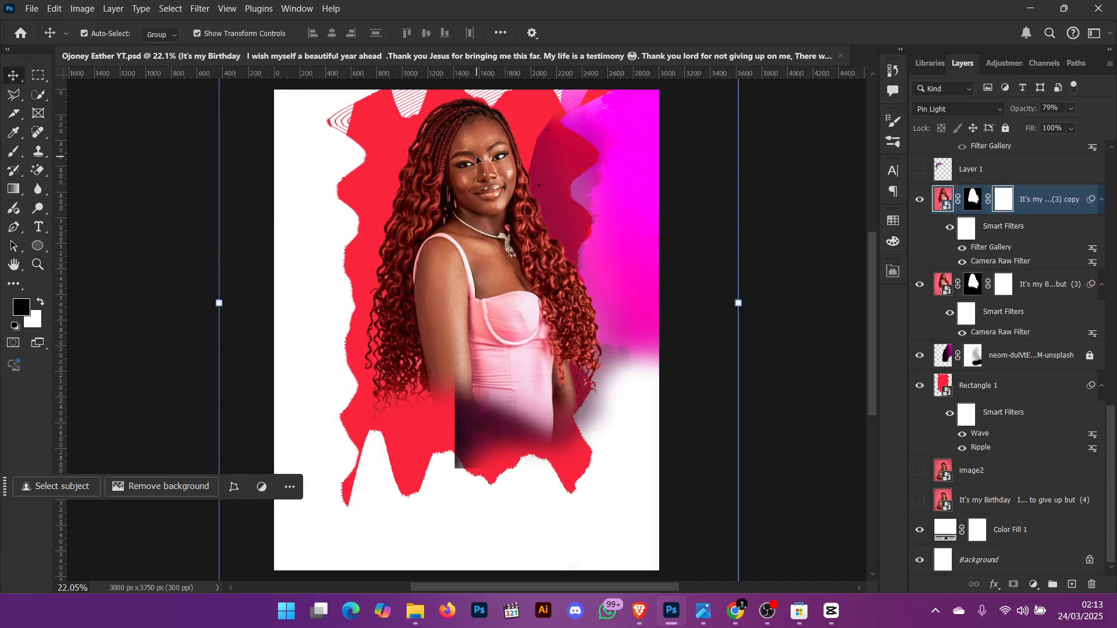
mouse_move(477, 159)
left_mouse_down()
mouse_move(407, 213)
mouse_move(374, 169)
mouse_move(465, 201)
mouse_move(480, 167)
left_mouse_up()
key("ctrl+equal")
scroll(516, 169, "up", 5)
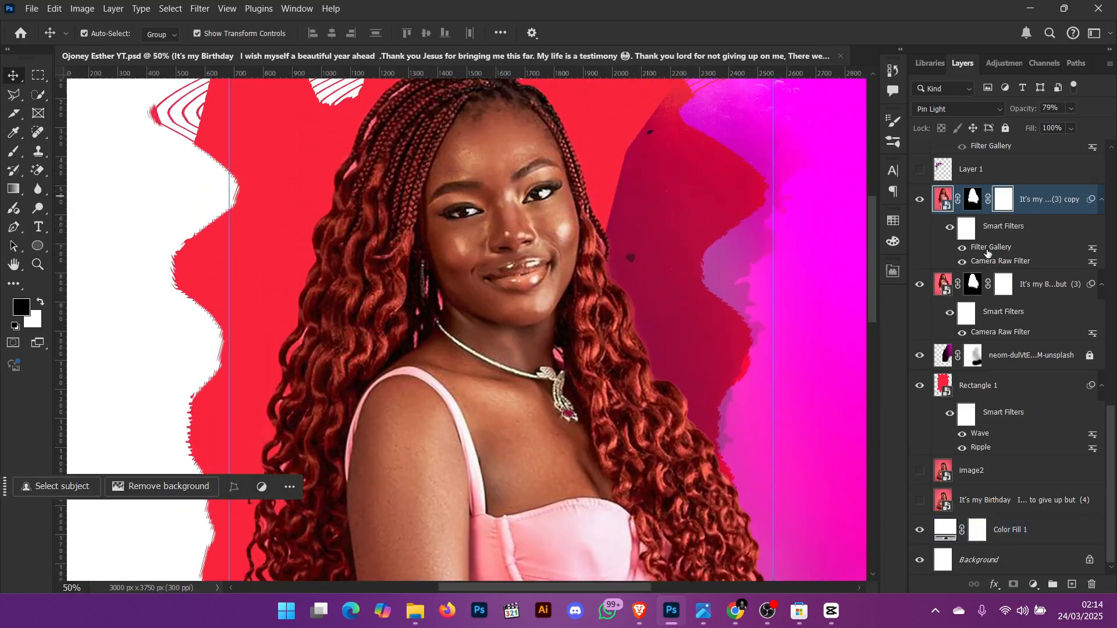
left_click(919, 201)
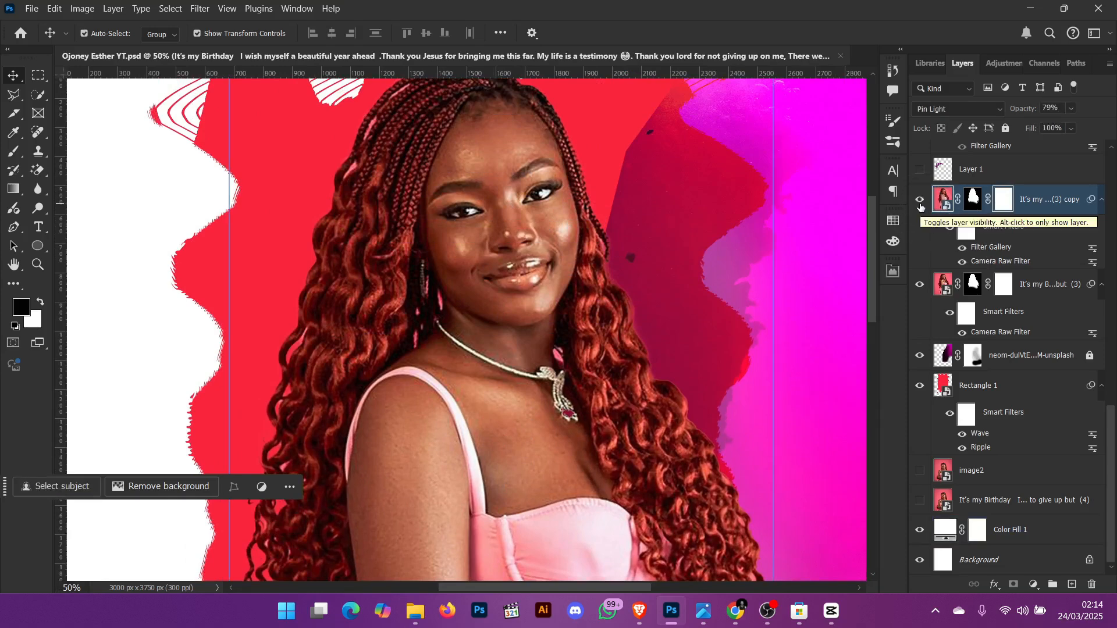
key("ctrl+z")
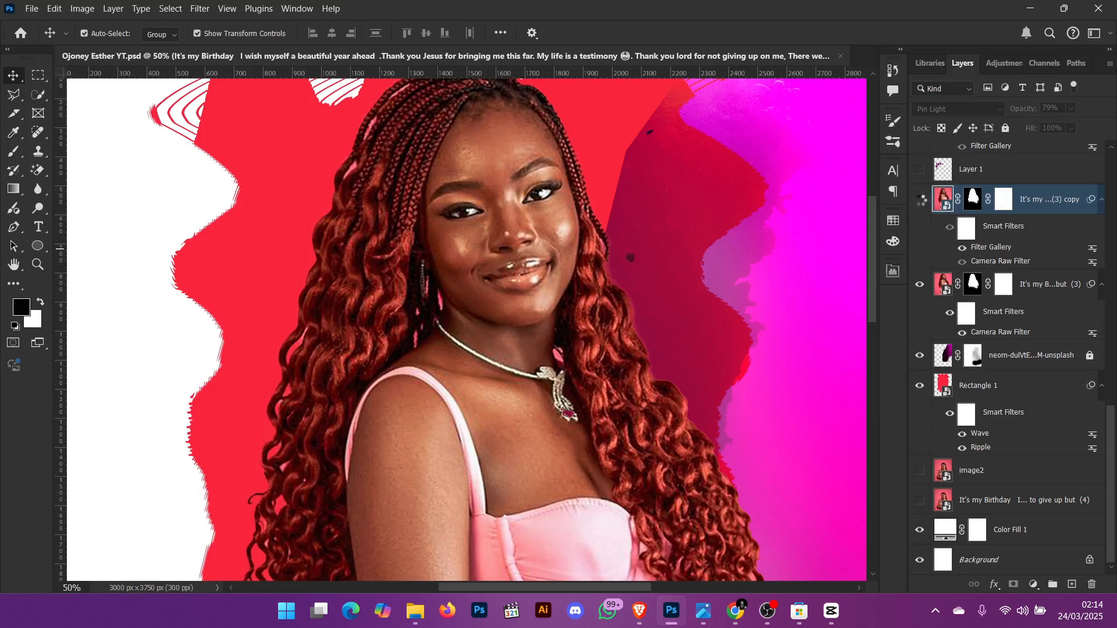
- Open the copy layer's Cutout filter gallery, try Edge Simplicity 3 and Edge Fidelity 3, then cancel
left_click(921, 200)
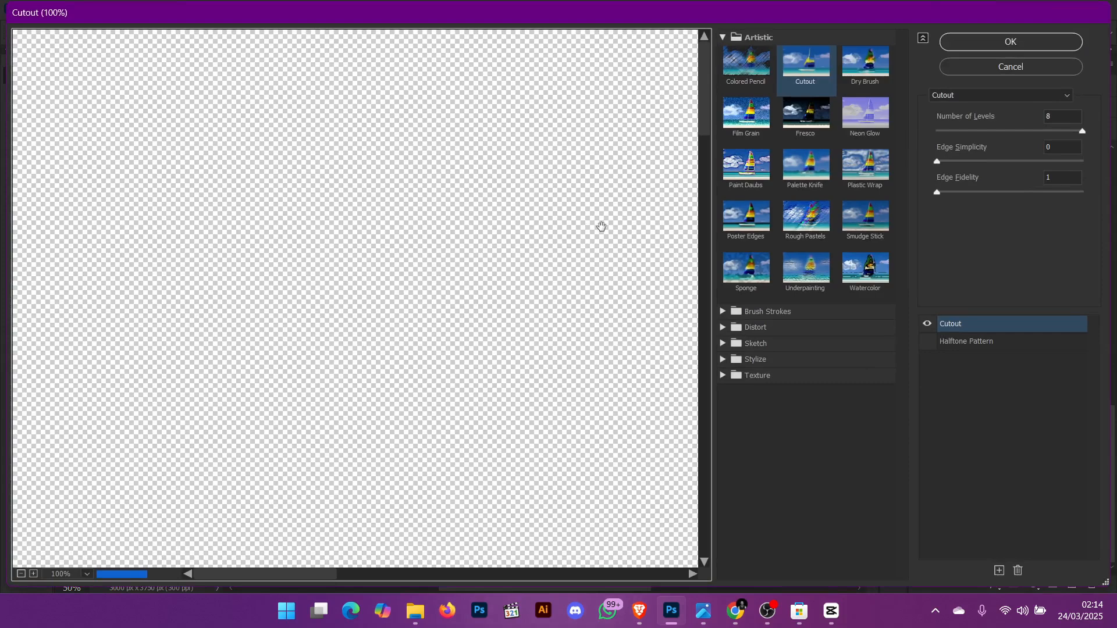
left_click_drag(610, 249, 339, 187)
left_click_drag(521, 294, 299, 182)
left_click_drag(605, 431, 396, 247)
left_click_drag(565, 445, 415, 204)
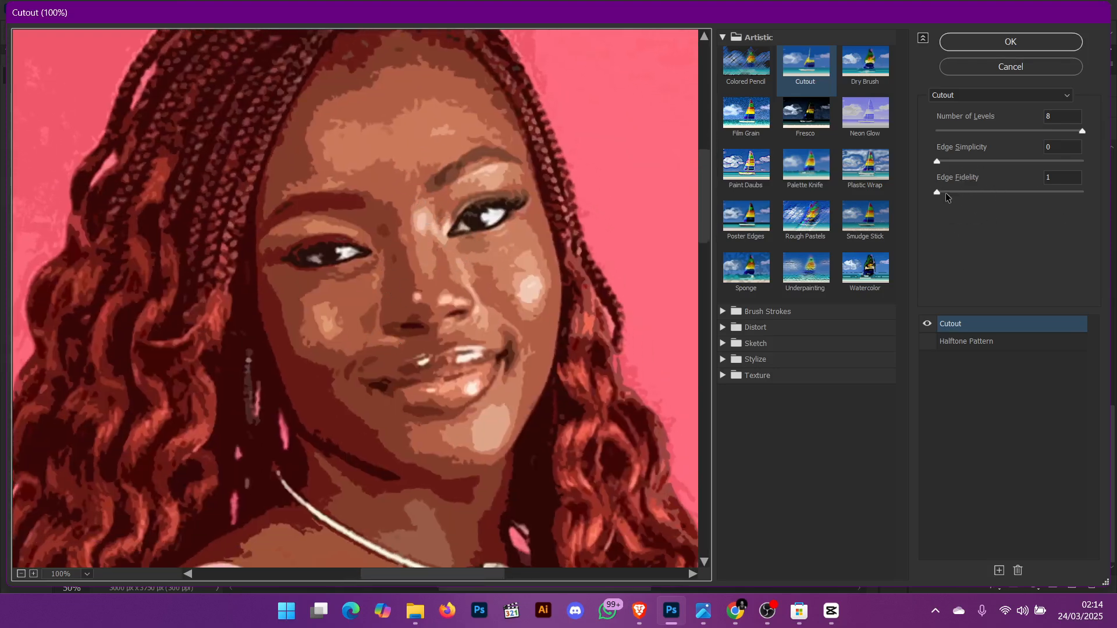
left_click_drag(938, 192, 1047, 192)
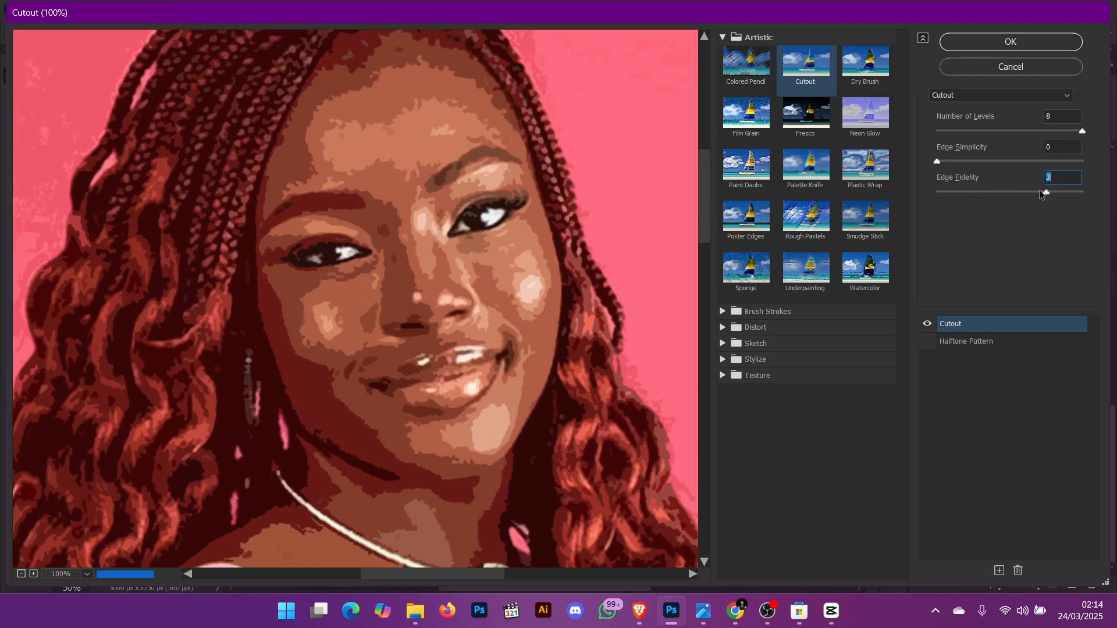
left_click(978, 161)
left_click_drag(489, 213, 438, 313)
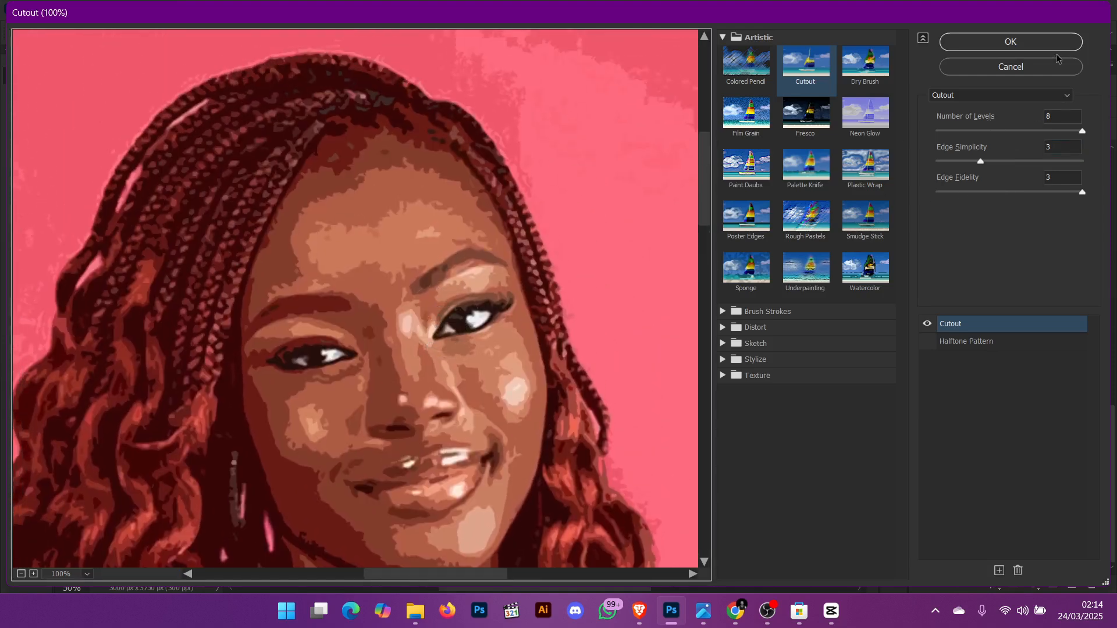
left_click(1039, 68)
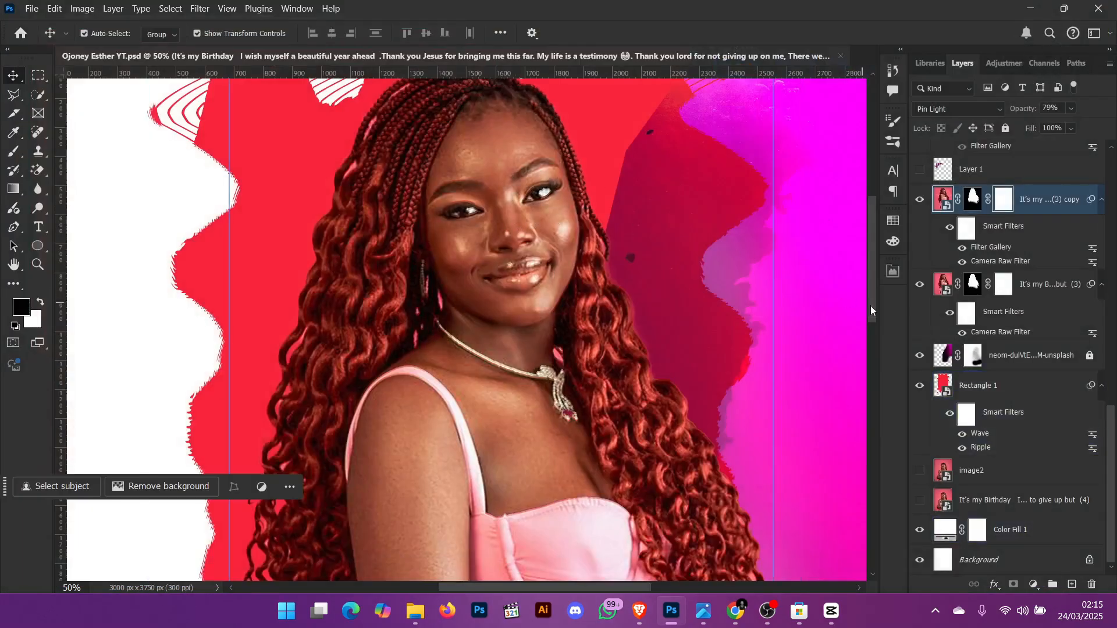
- Switch the It's my ...(3) copy layer's blend mode to Normal, then back to Pin Light to compare
scroll(983, 199, "up", 1)
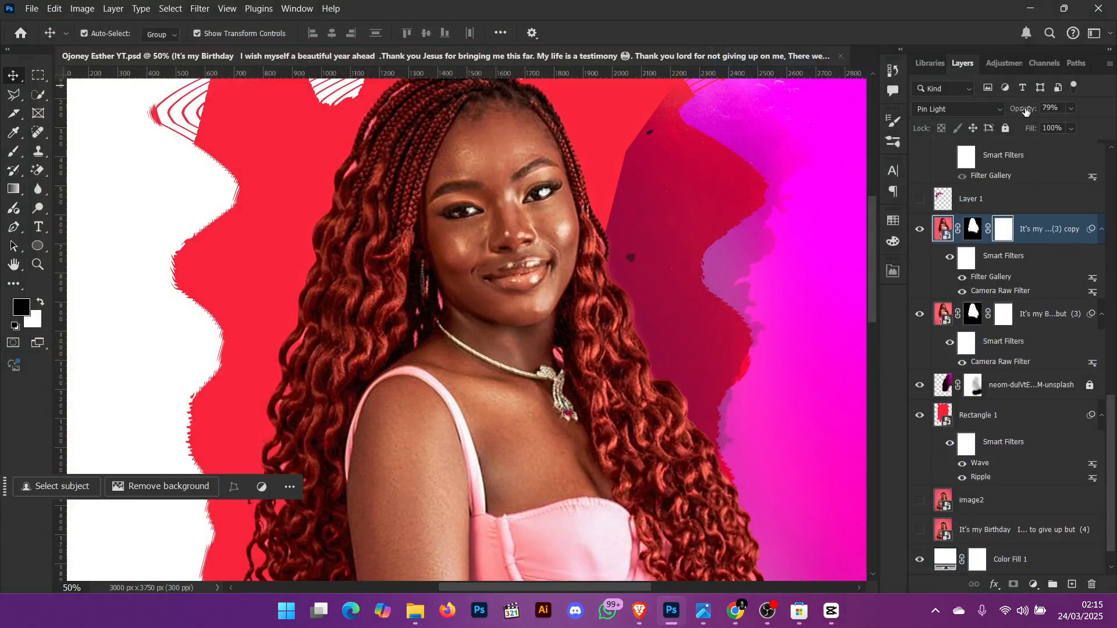
left_click(968, 110)
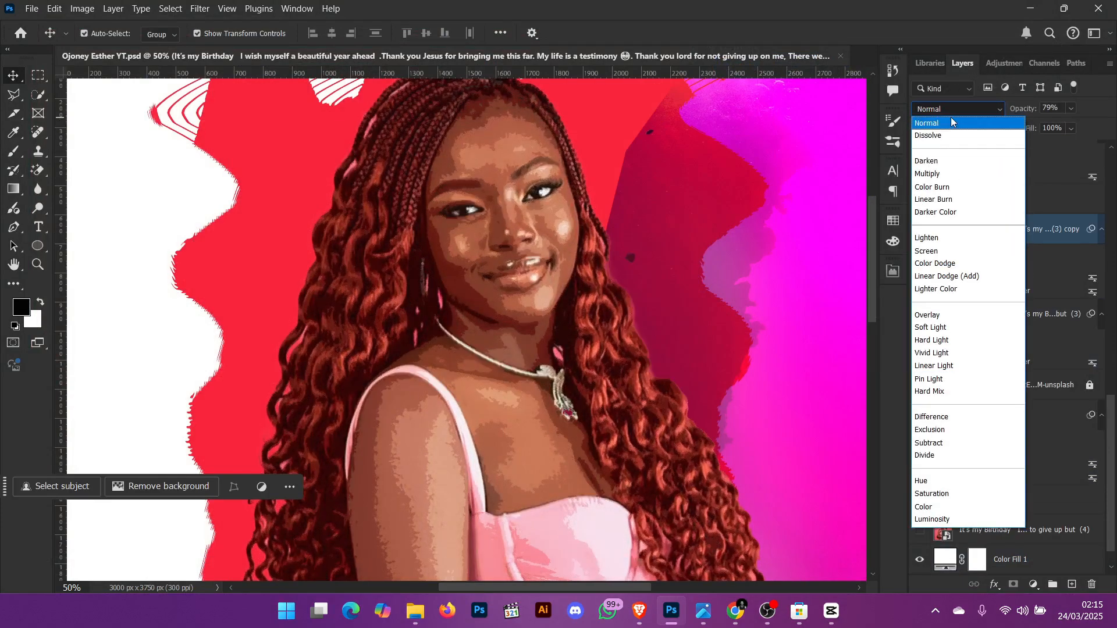
left_click(950, 123)
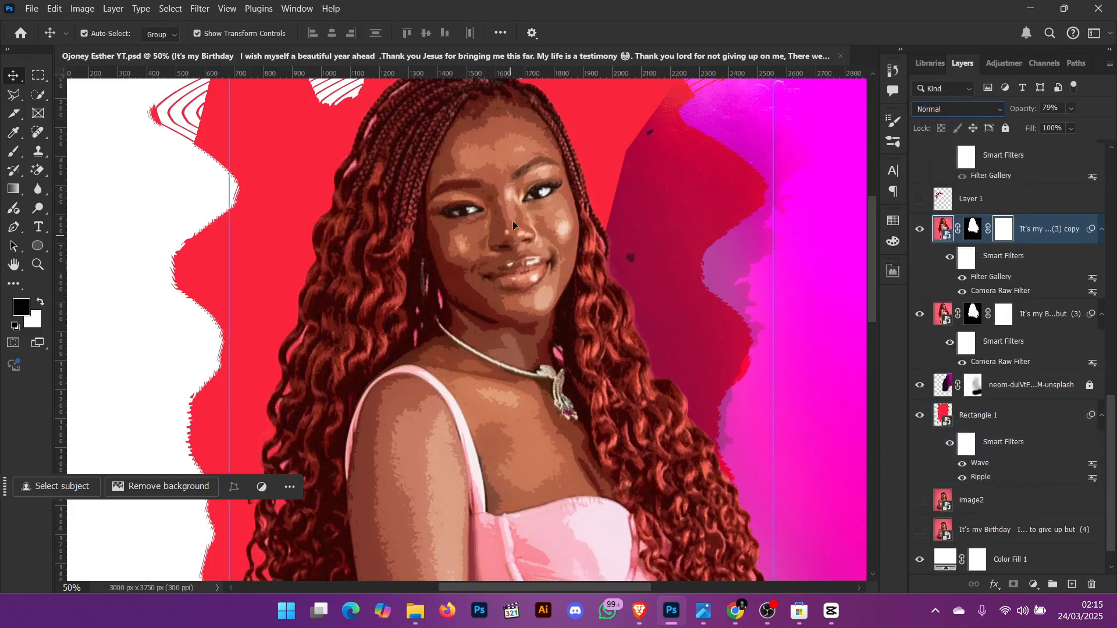
left_click(932, 111)
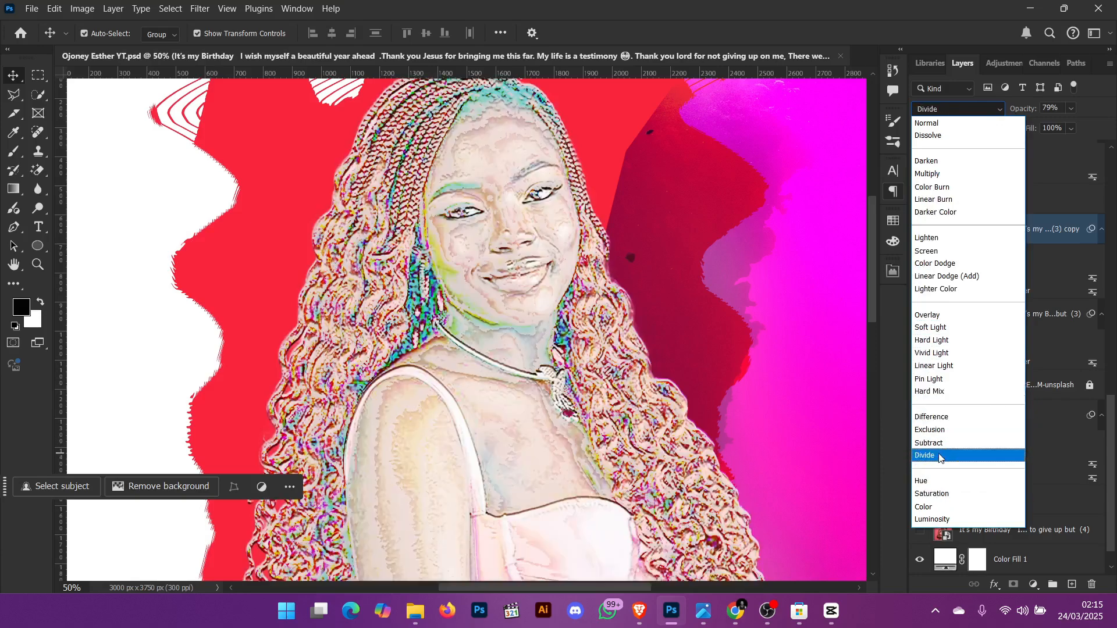
left_click(933, 380)
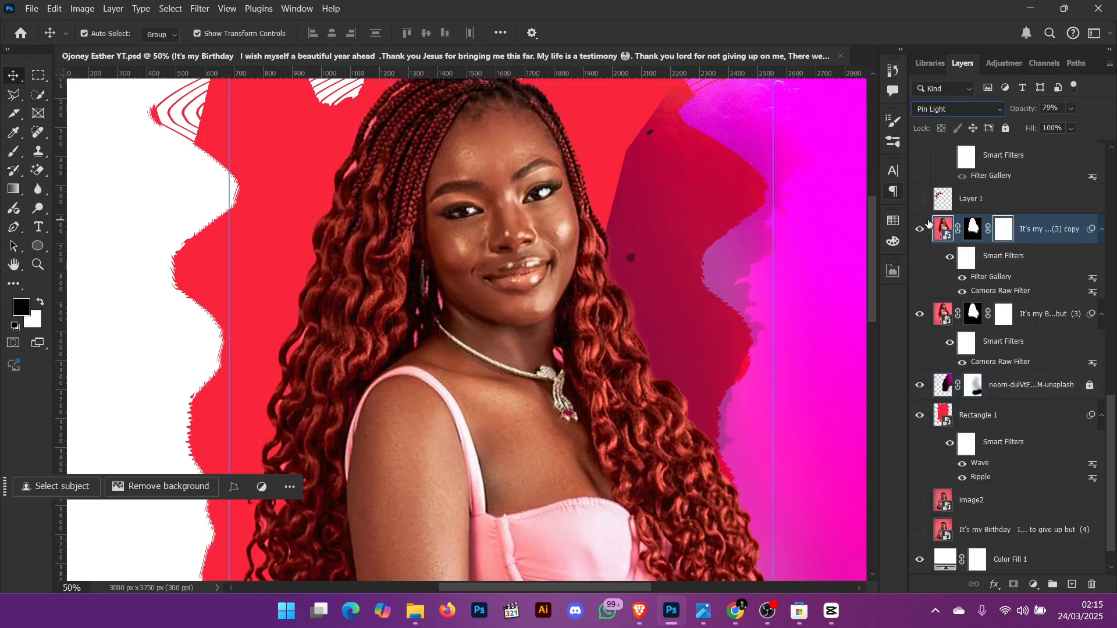
- Show and select Layer 1 with the flower artwork, and show the It's my Birth...e up but (6) layer
key("ctrl+0")
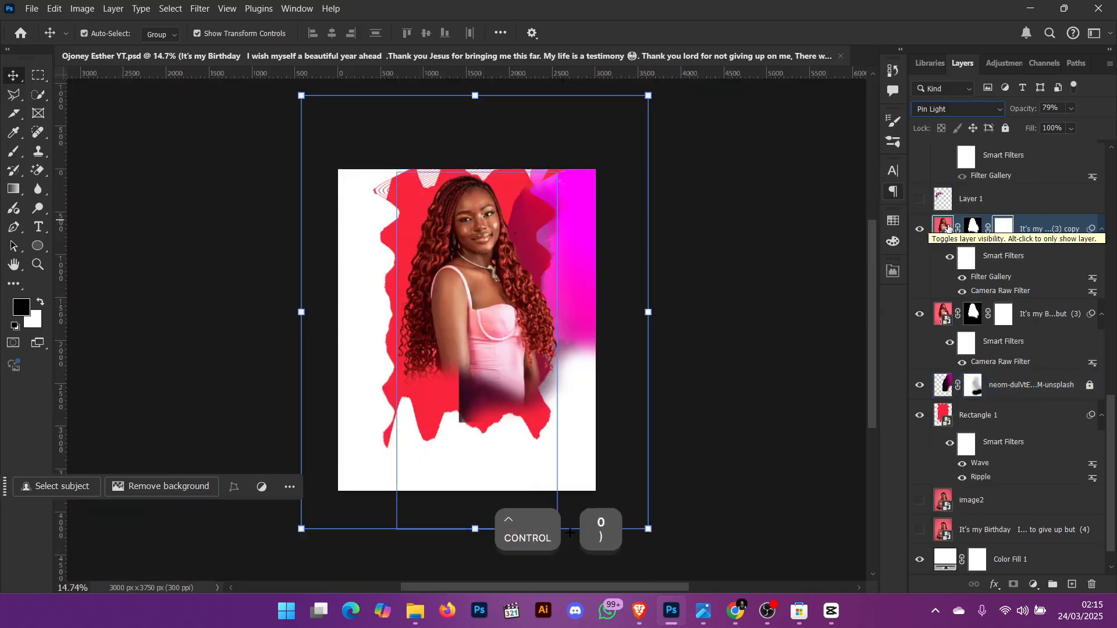
left_click(778, 220)
key("ctrl+0")
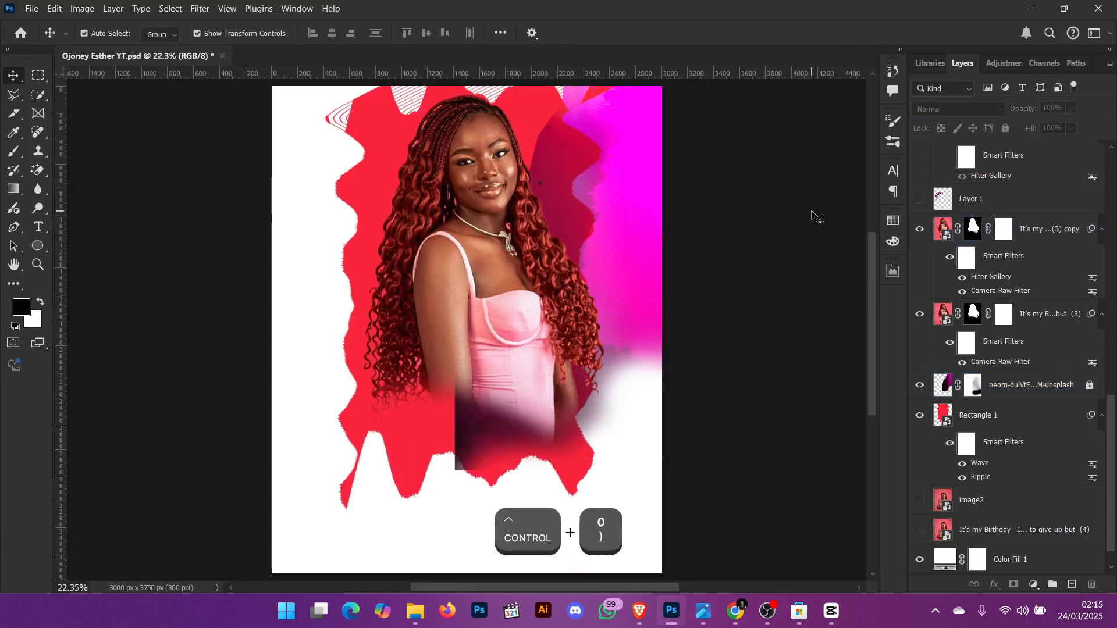
left_click(920, 199)
left_click(970, 199)
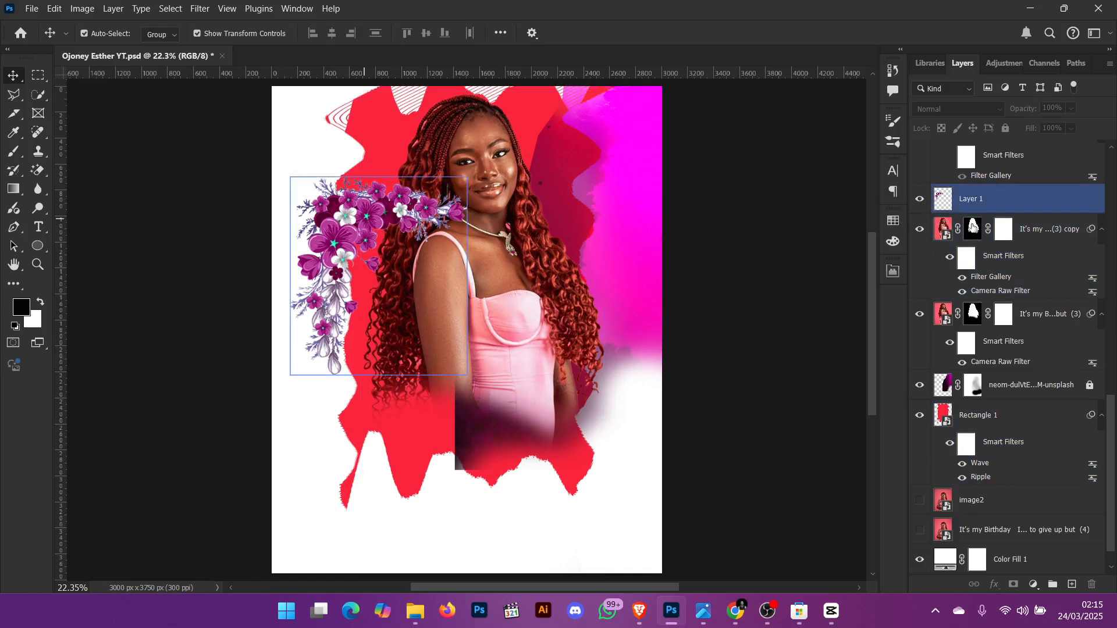
left_click(973, 227)
scroll(972, 224, "up", 3)
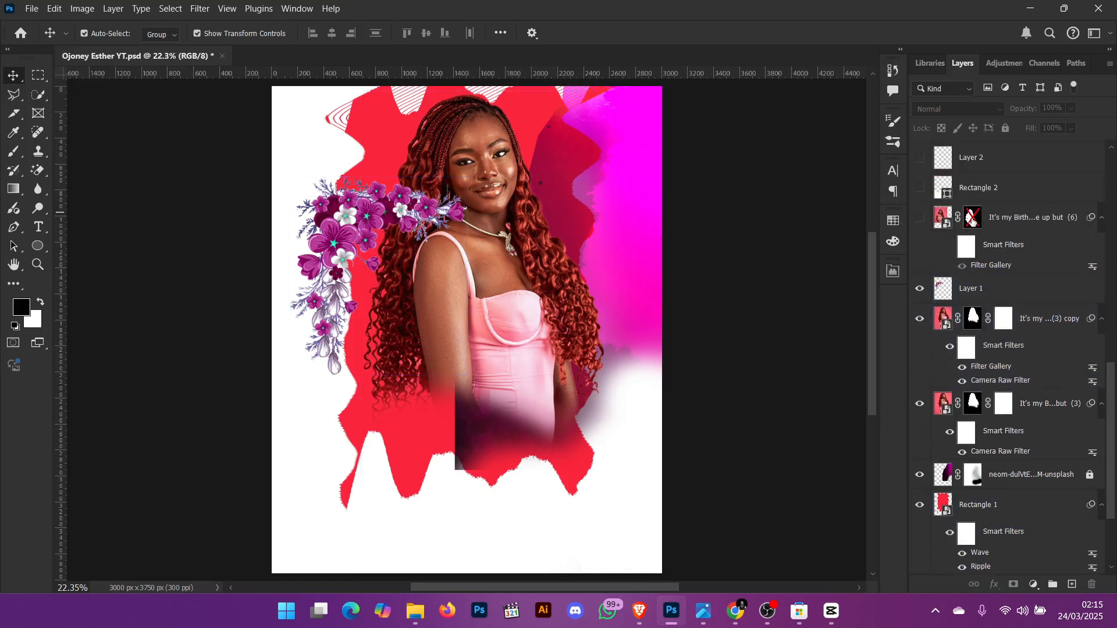
left_click(920, 219)
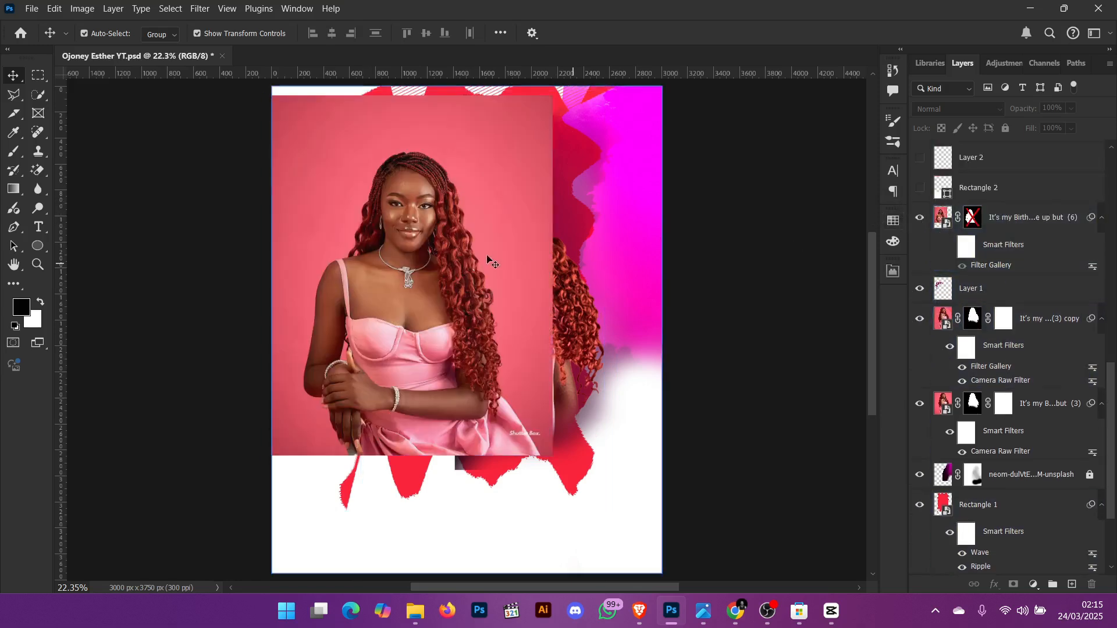
- Zoom in to examine the It's my Birth...e up but (6) photo and its disabled layer mask options
left_click(395, 228)
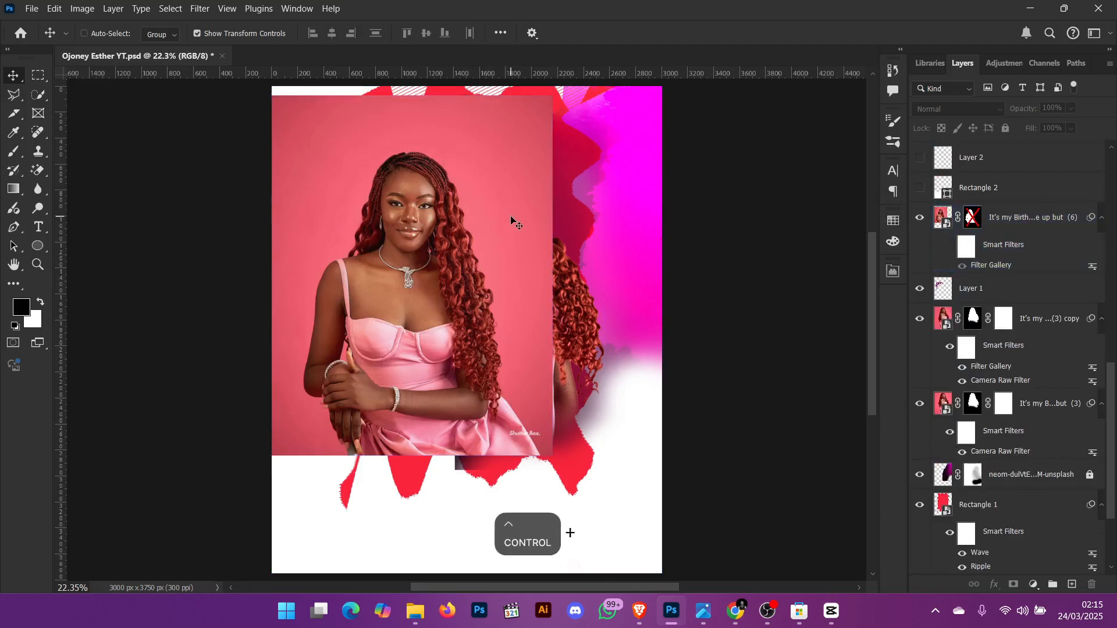
key("ctrl+0")
key("ctrl+equal")
key("ctrl+equal")
key("ctrl+equal")
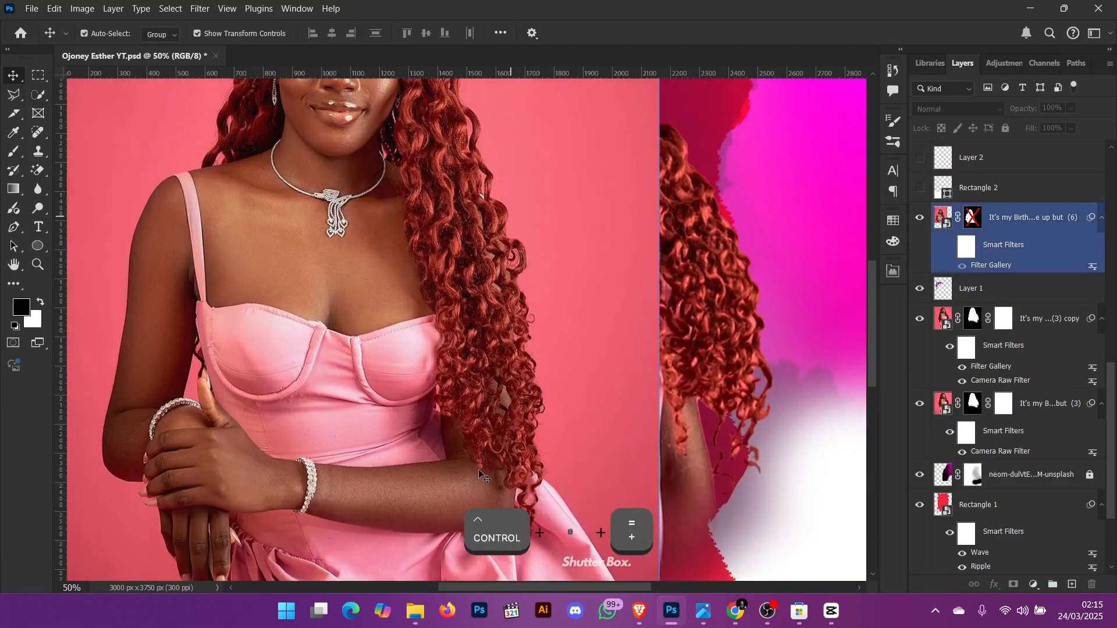
scroll(506, 233, "up", 6)
scroll(343, 267, "up", 1)
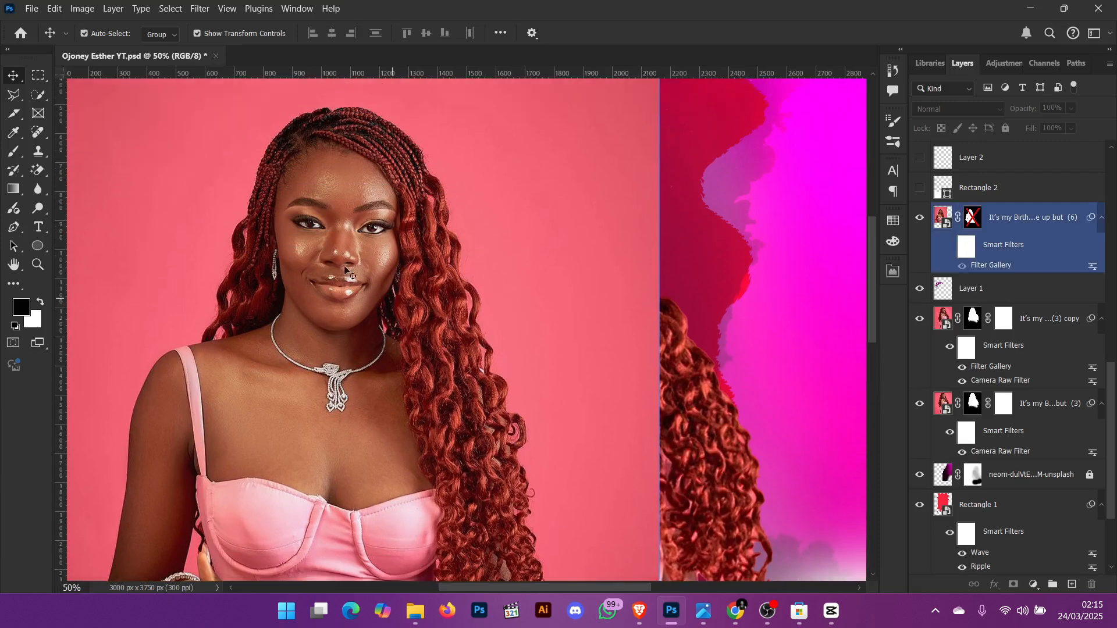
left_click(819, 287)
left_click(1014, 267)
left_click(852, 247)
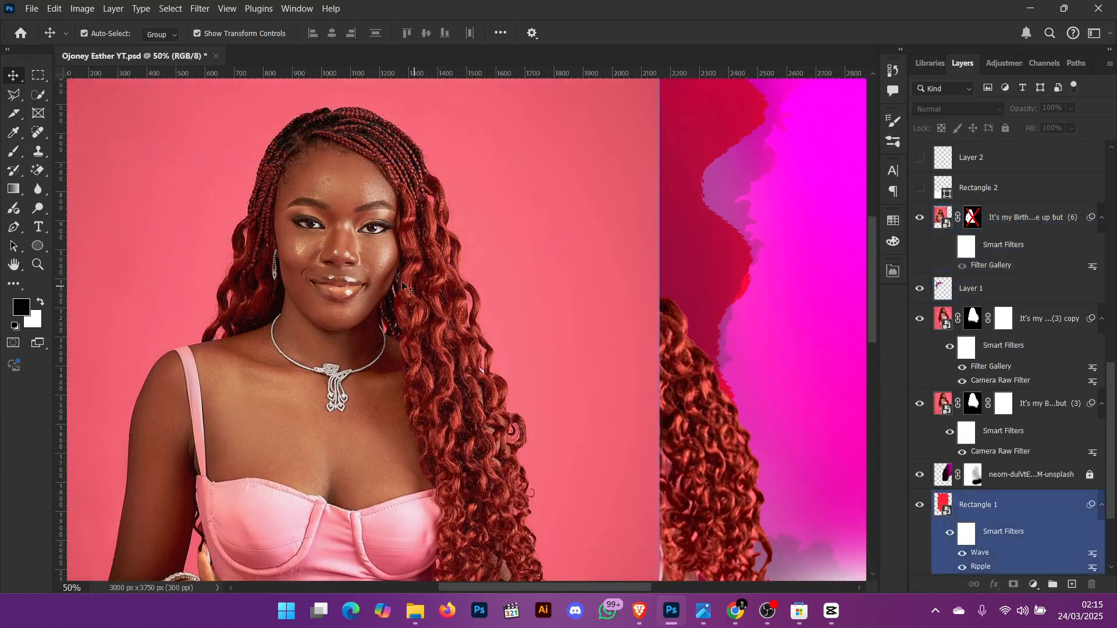
left_click(312, 225)
key("ctrl+equal")
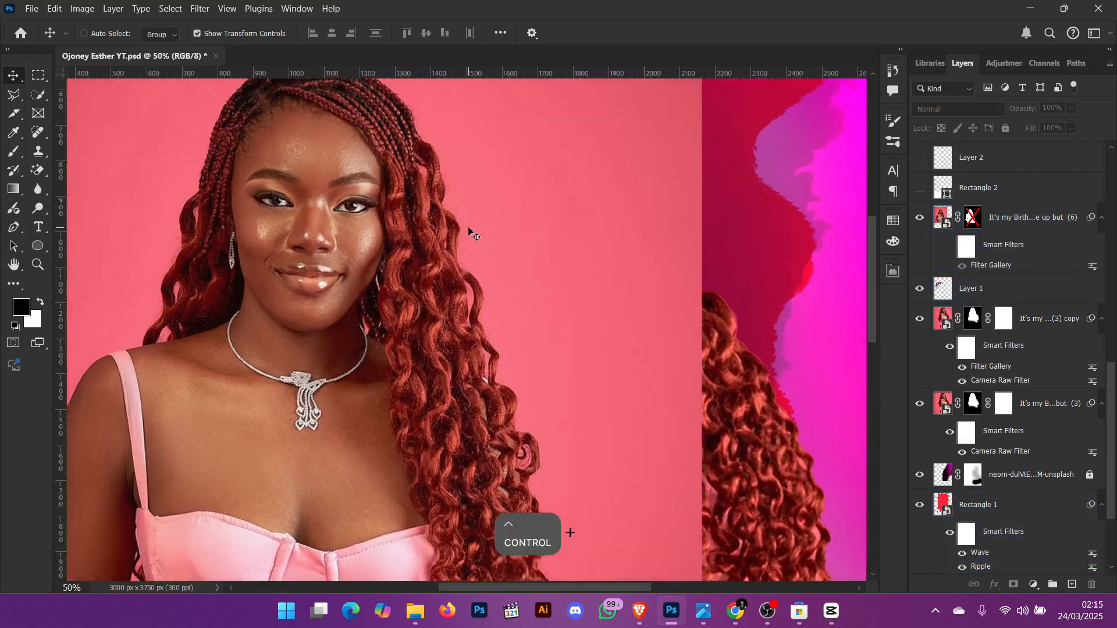
scroll(531, 215, "up", 3)
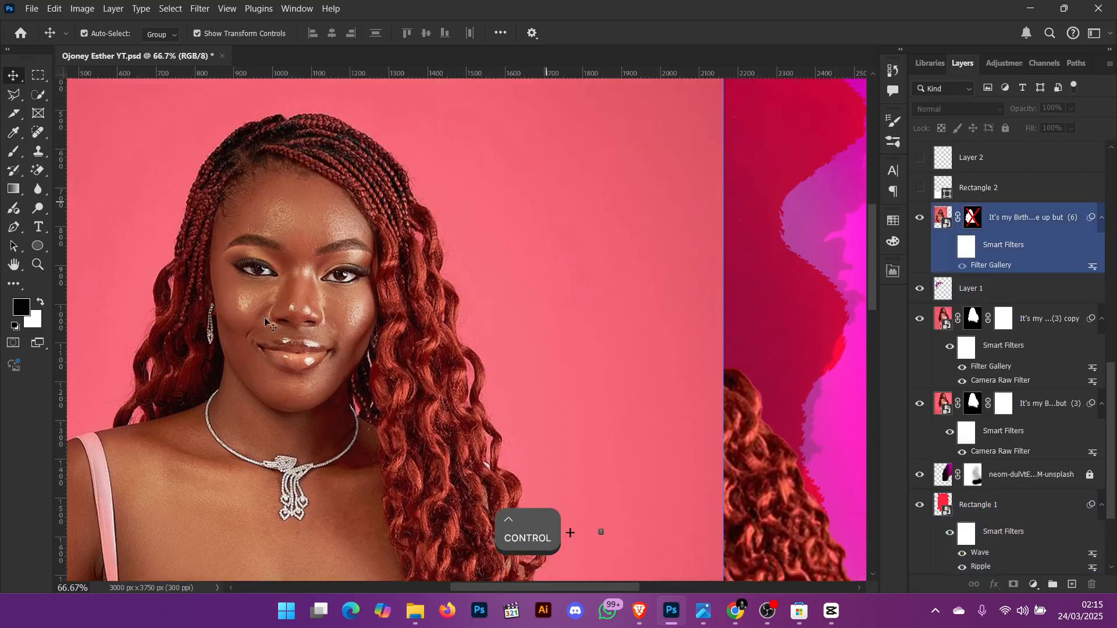
left_click(766, 318)
left_click(984, 281)
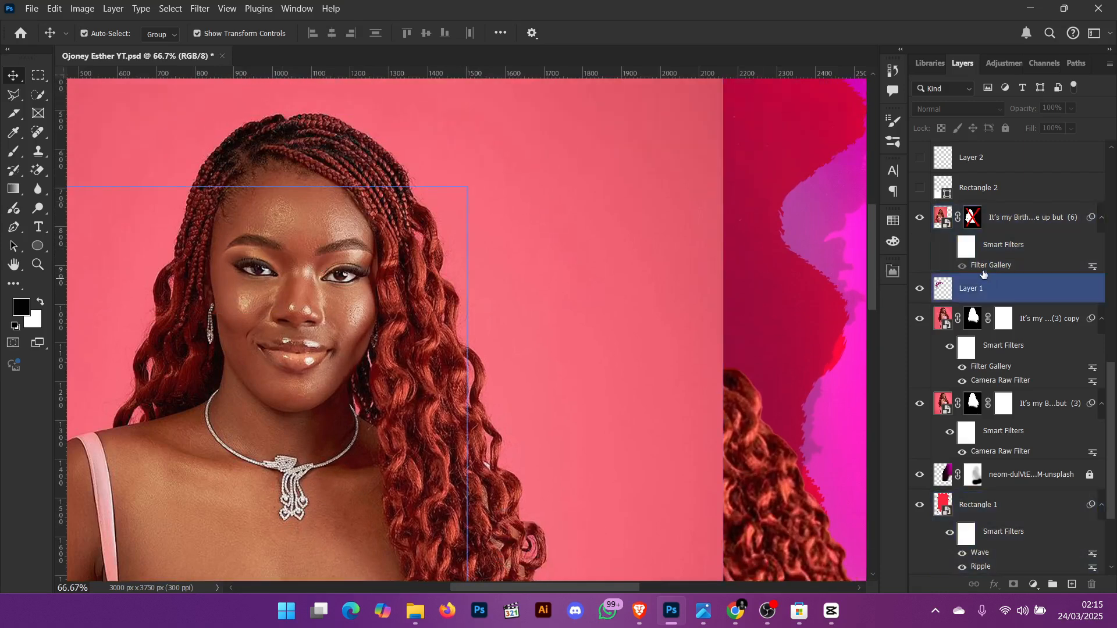
left_click(966, 268)
left_click(971, 218)
right_click(972, 219)
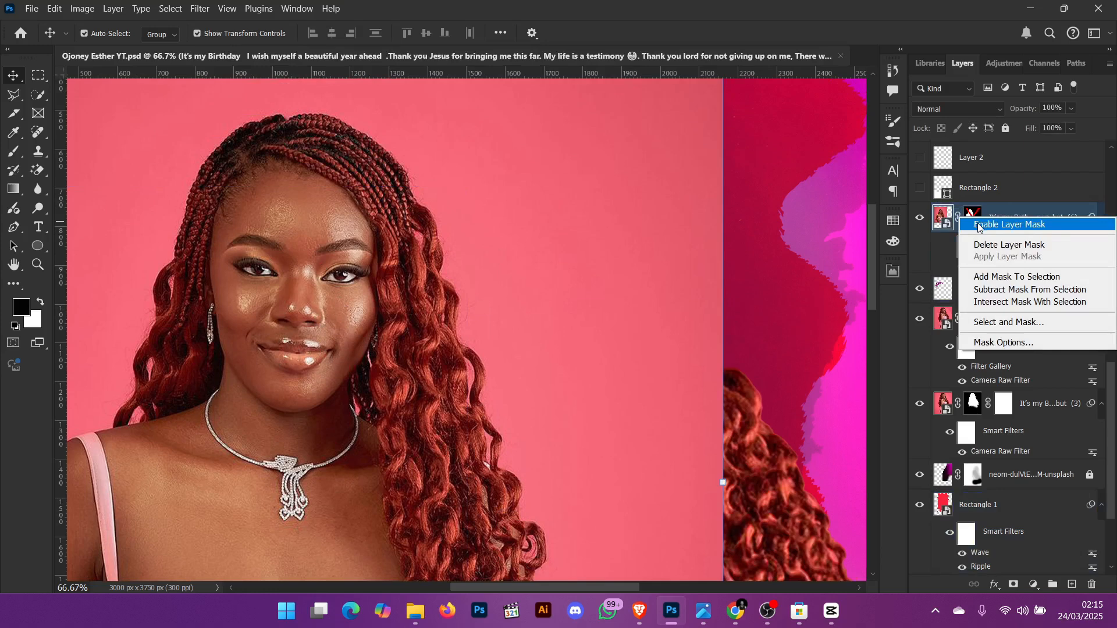
key("ctrl+0")
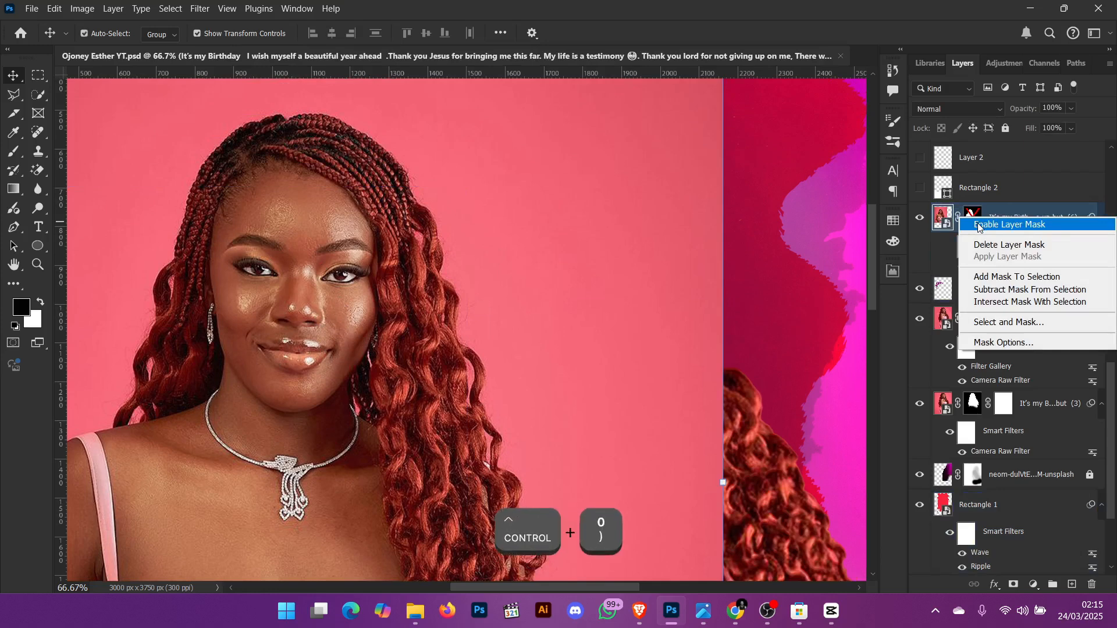
key("ctrl+0")
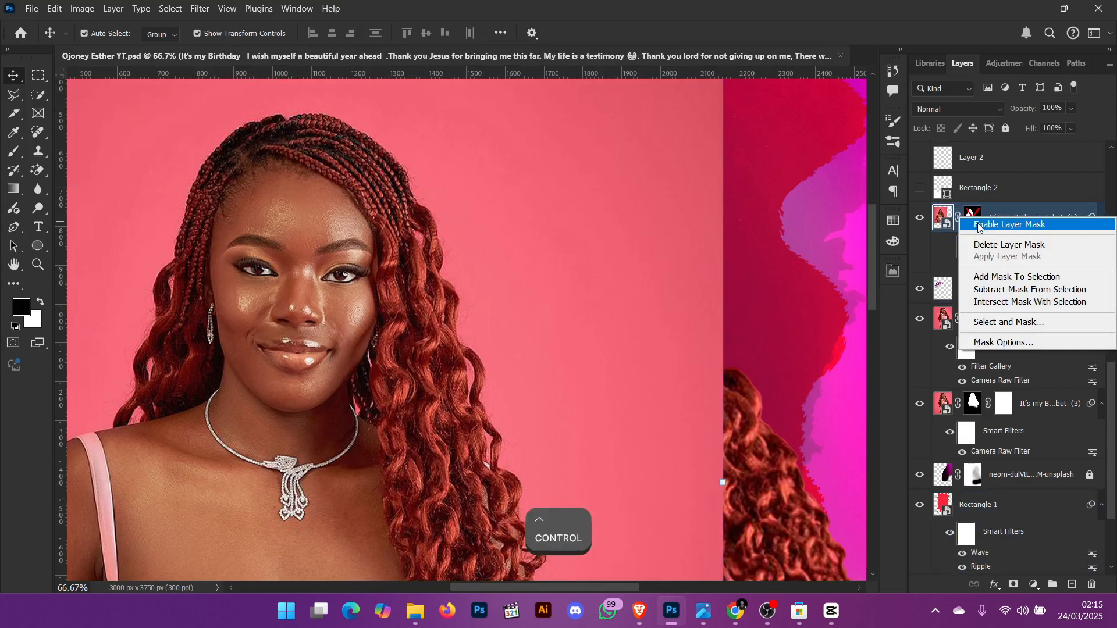
key("ctrl+minus")
key("ctrl+minus")
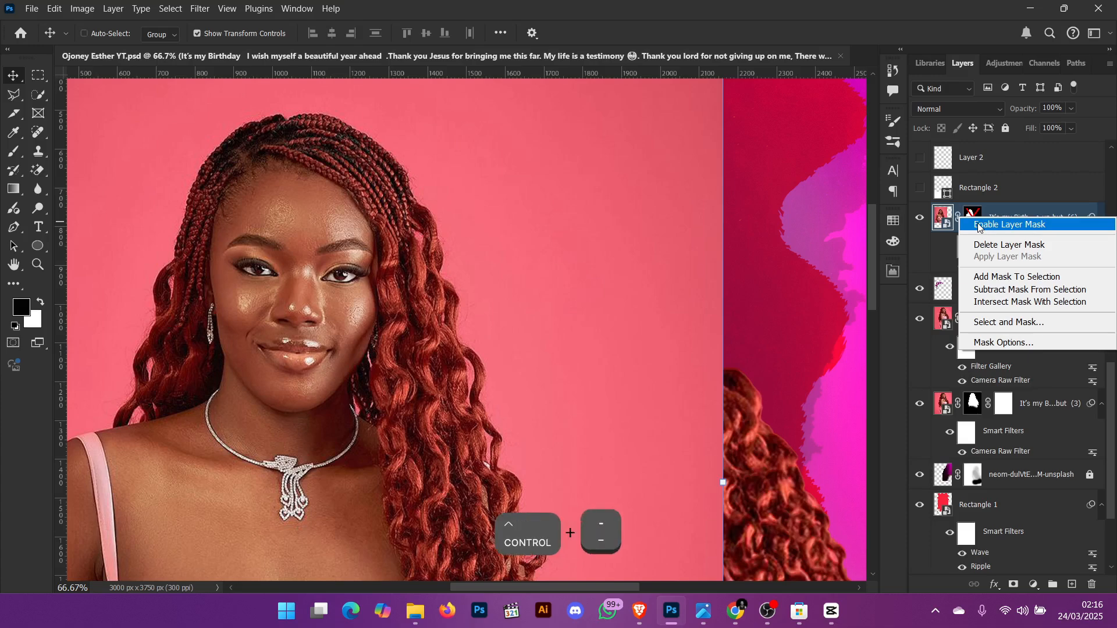
key("ctrl+0")
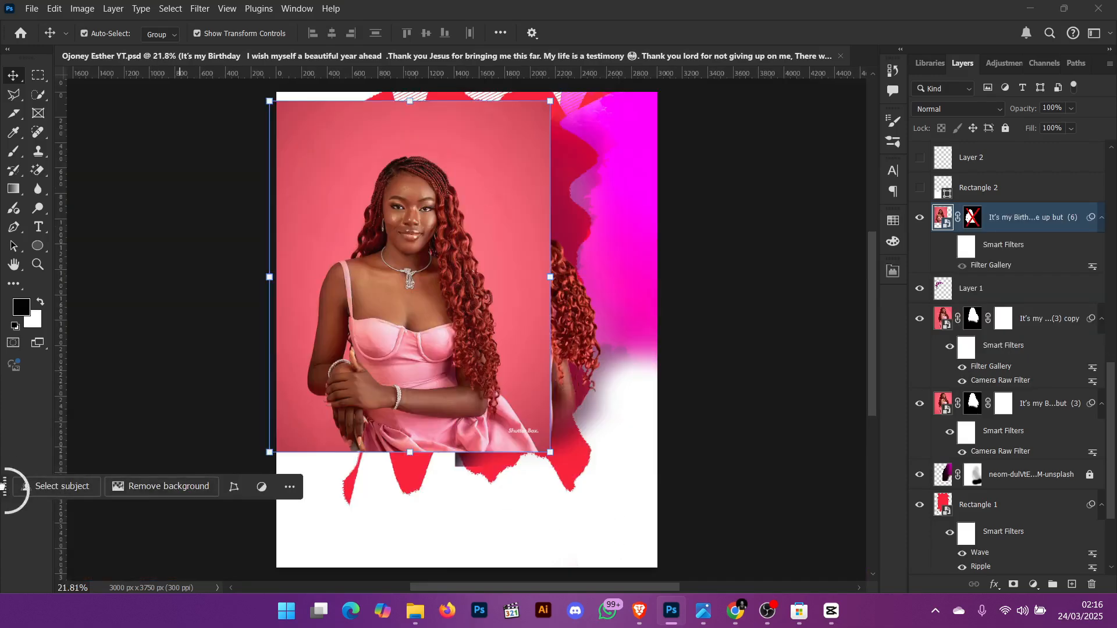
- Try Remove background on the It's my Birth...e up but (6) layer, discarding its mask, then undo it
left_click_drag(3, 486, 318, 515)
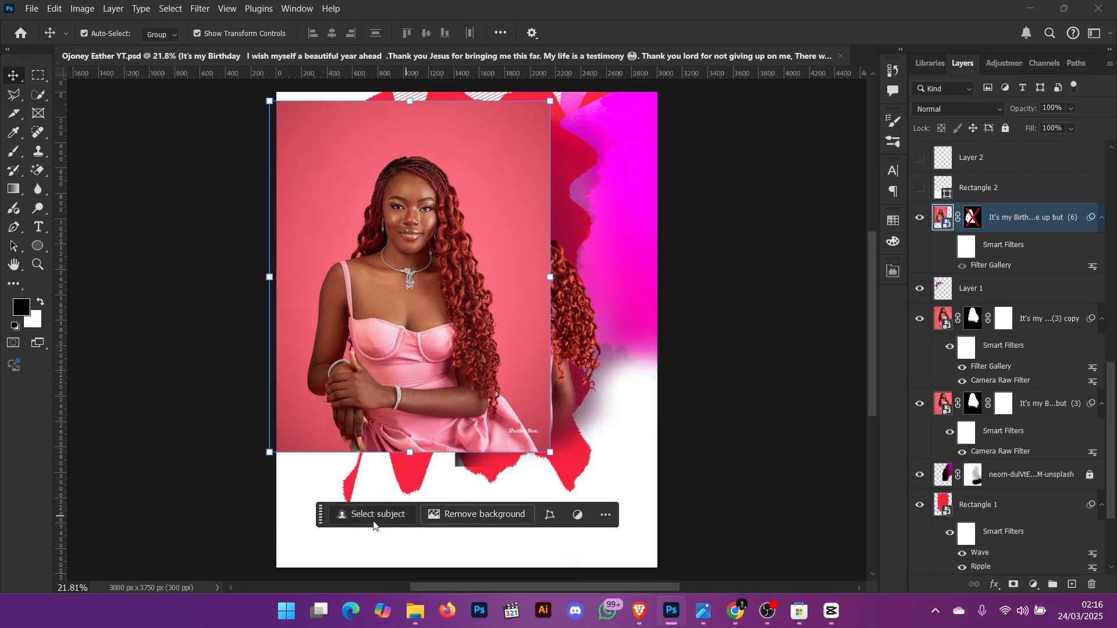
left_click(476, 514)
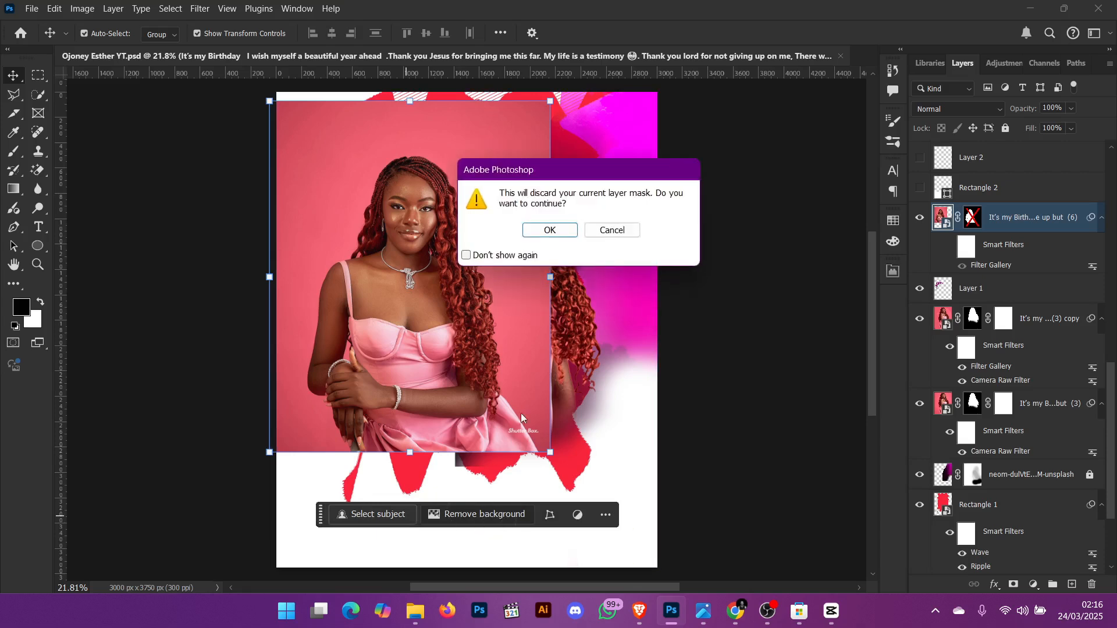
left_click(549, 231)
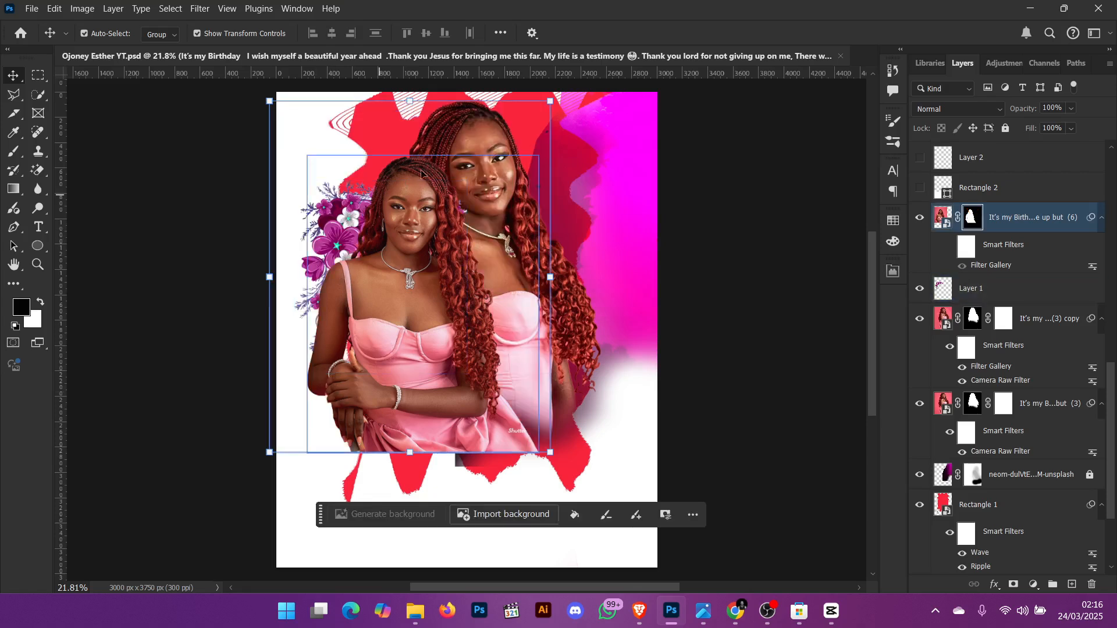
key("ctrl+z")
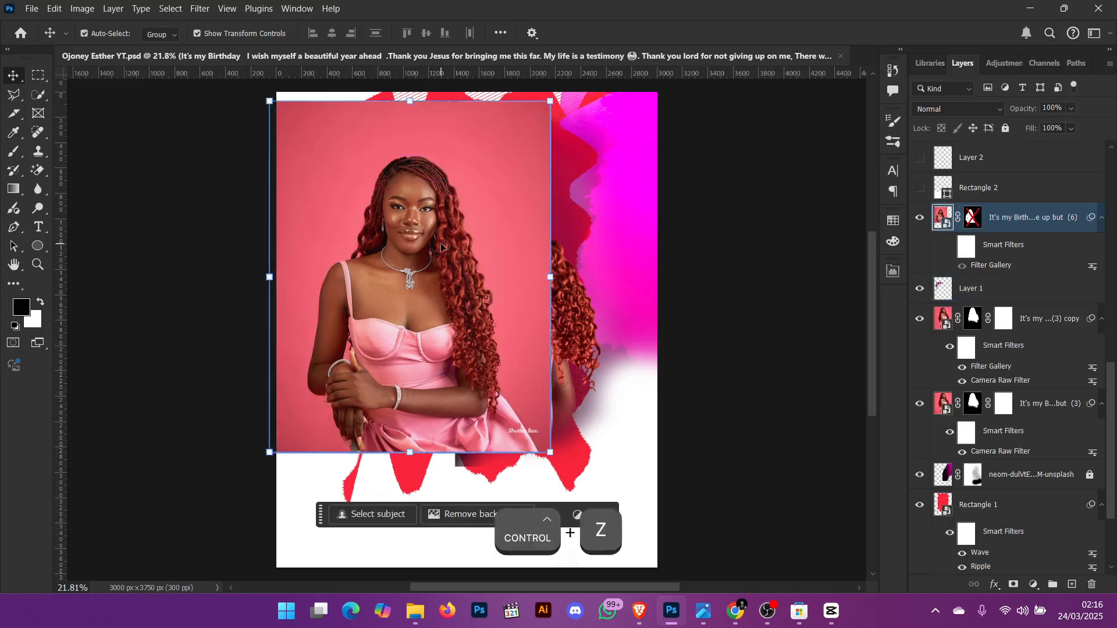
- Open Select and Mask on the It's my Birth...e up but (6) layer and set the view transparency to 100%
key("w")
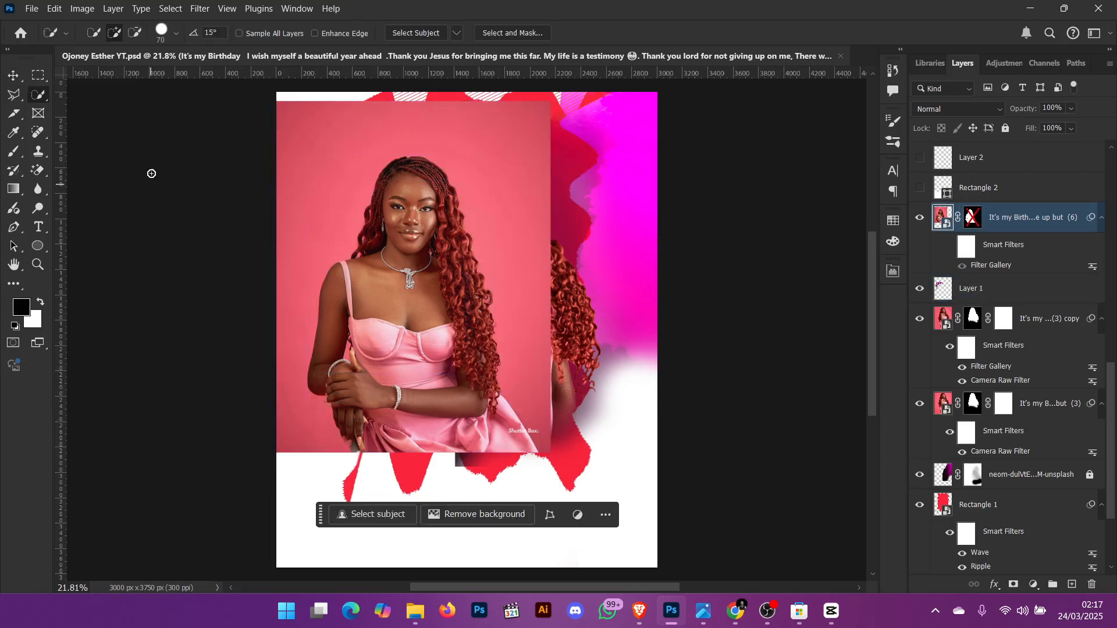
left_click(169, 10)
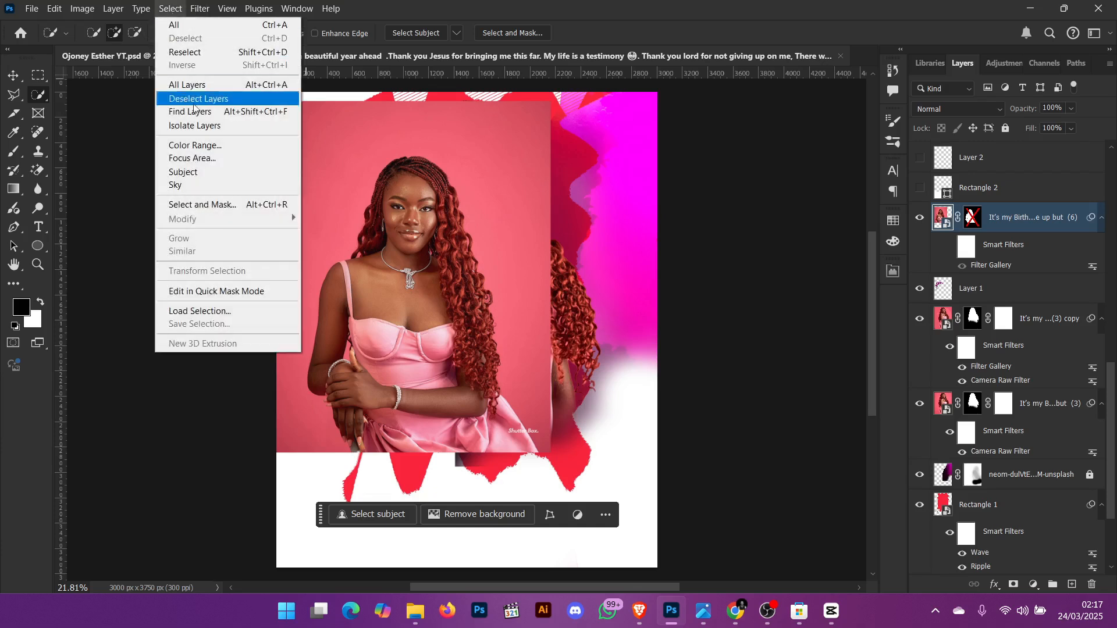
left_click(202, 205)
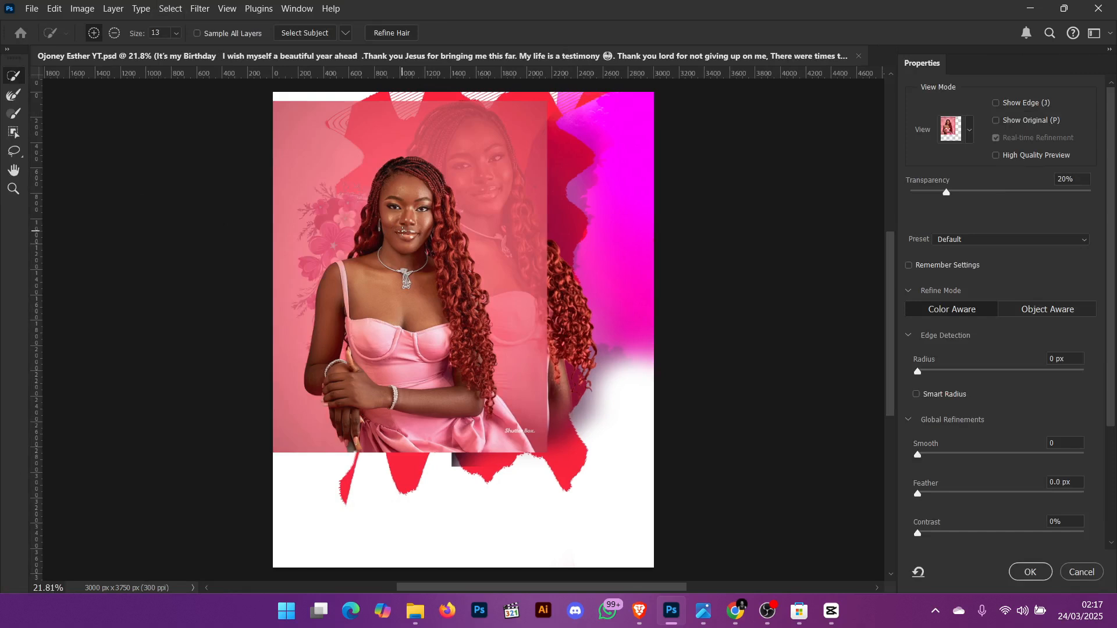
scroll(385, 213, "down", 1)
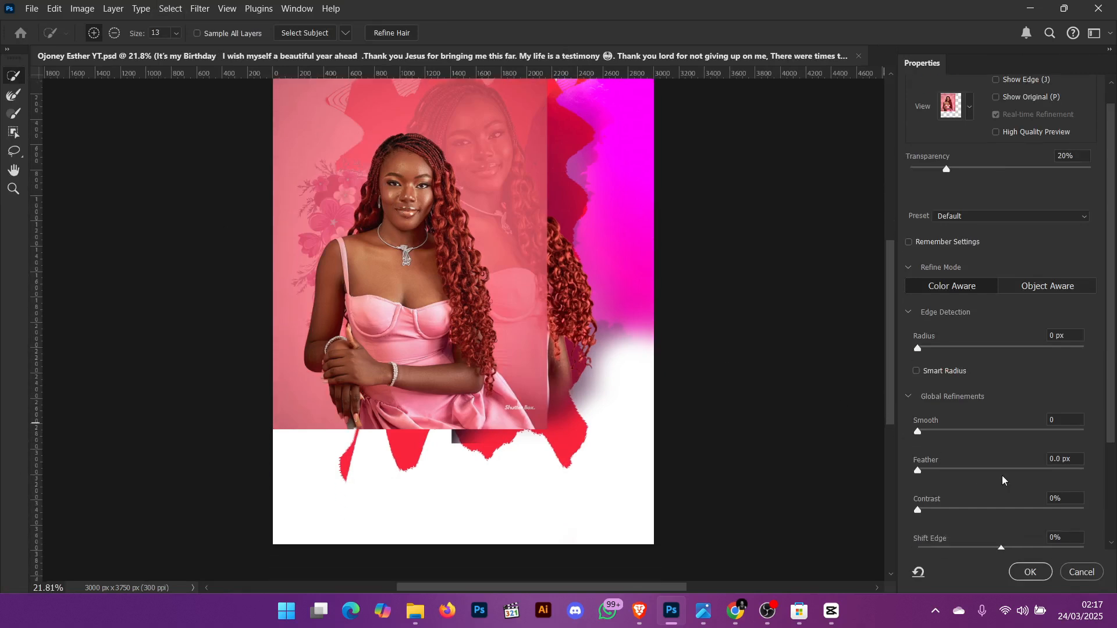
left_click(987, 191)
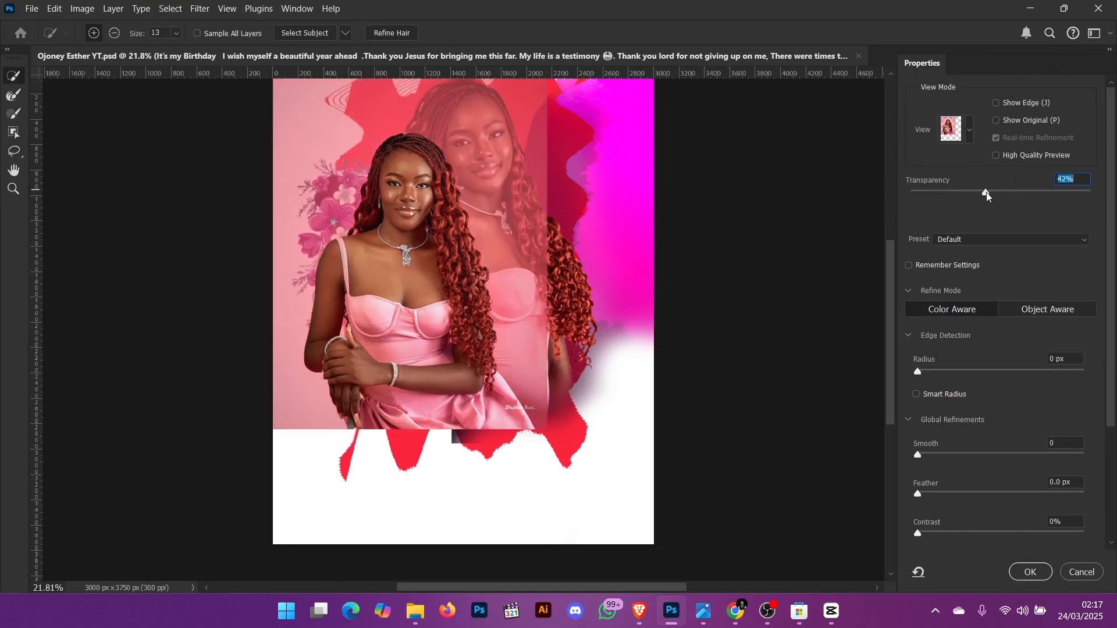
left_click_drag(986, 193, 1091, 195)
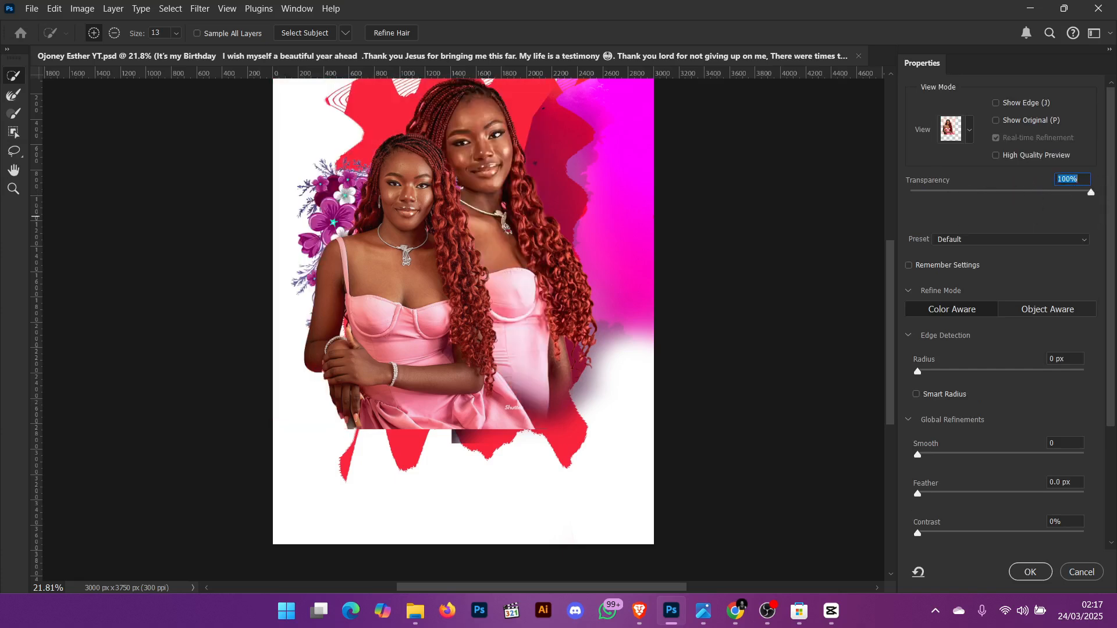
left_click(1030, 572)
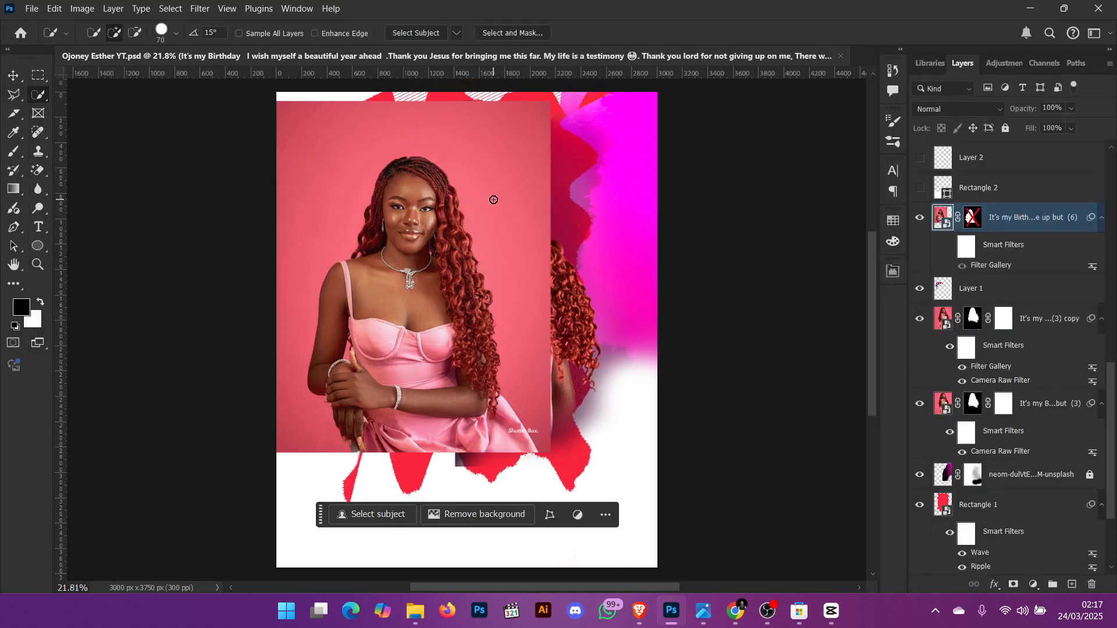
- Enable the layer mask on the It's my Birth...e up but (6) layer and turn on its Smart Filters
right_click(970, 220)
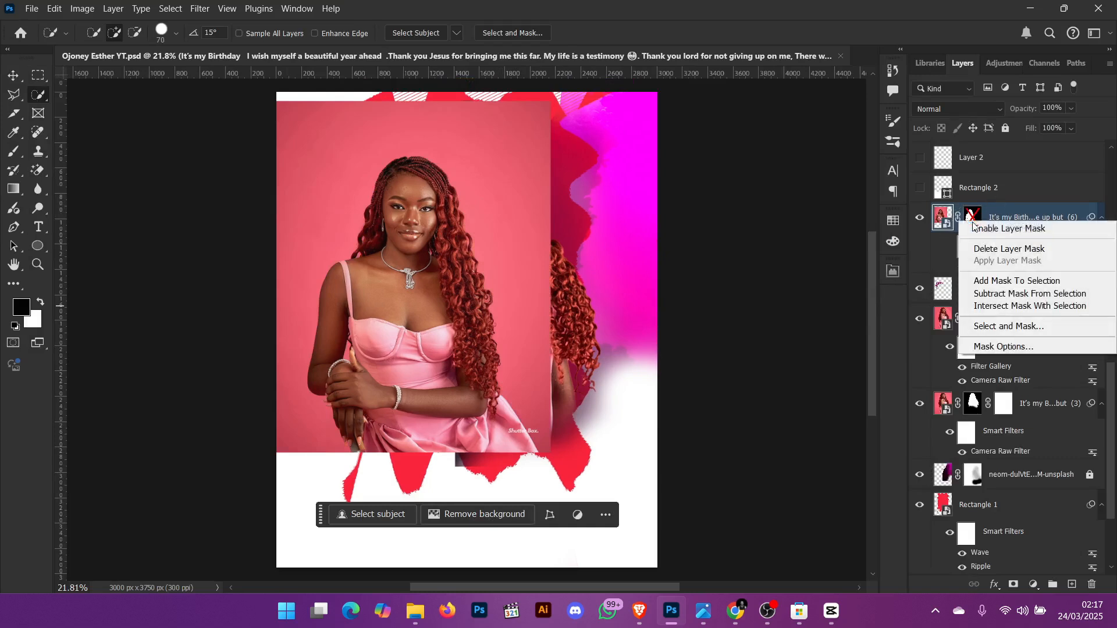
left_click(1012, 230)
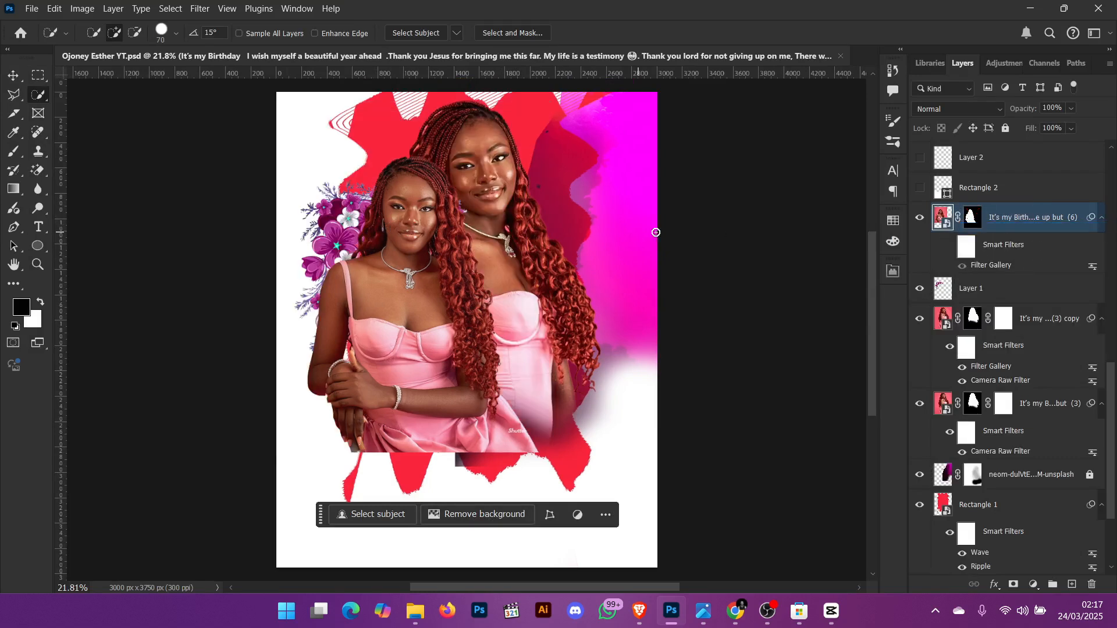
left_click(951, 250)
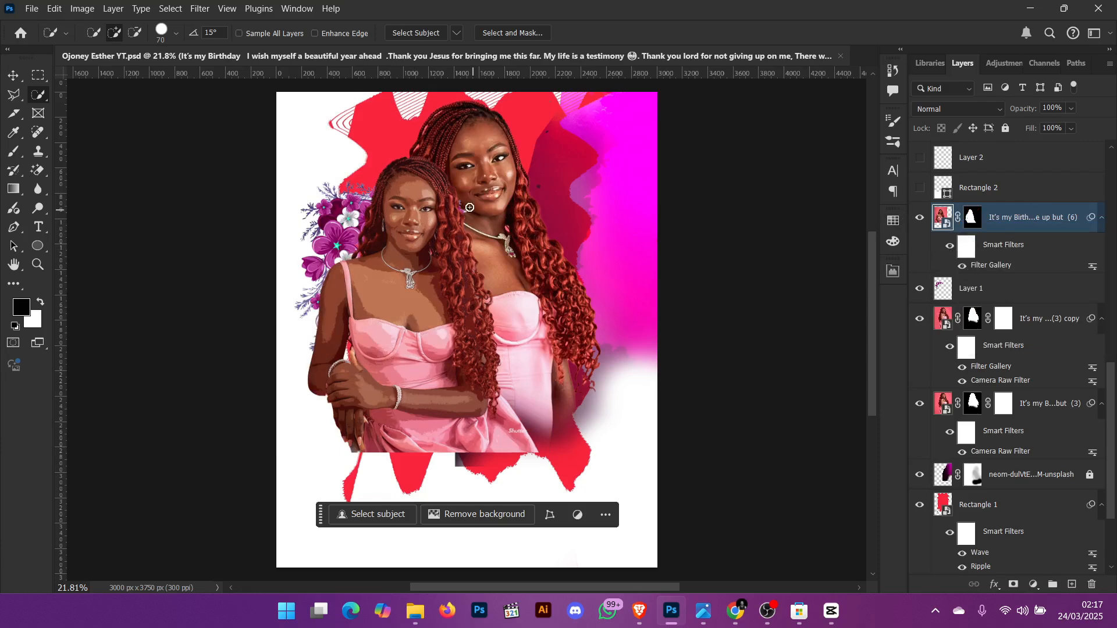
- Zoom in on the face and open the layer's Filter Gallery to inspect the Cutout filter preview
left_click(33, 265)
left_click_drag(389, 199, 480, 248)
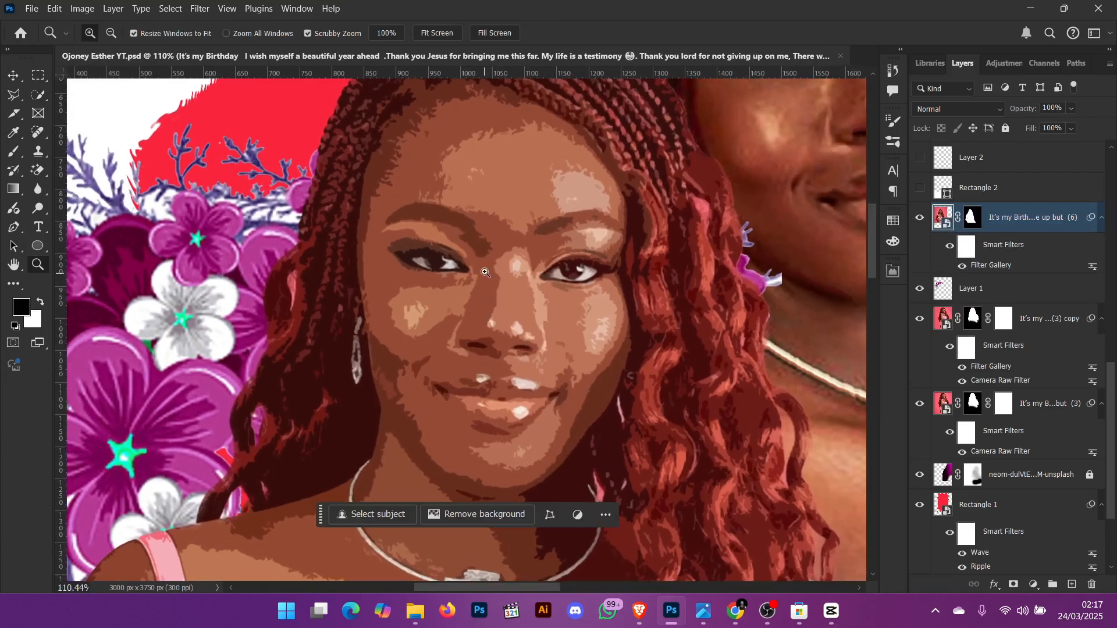
double_click(1001, 266)
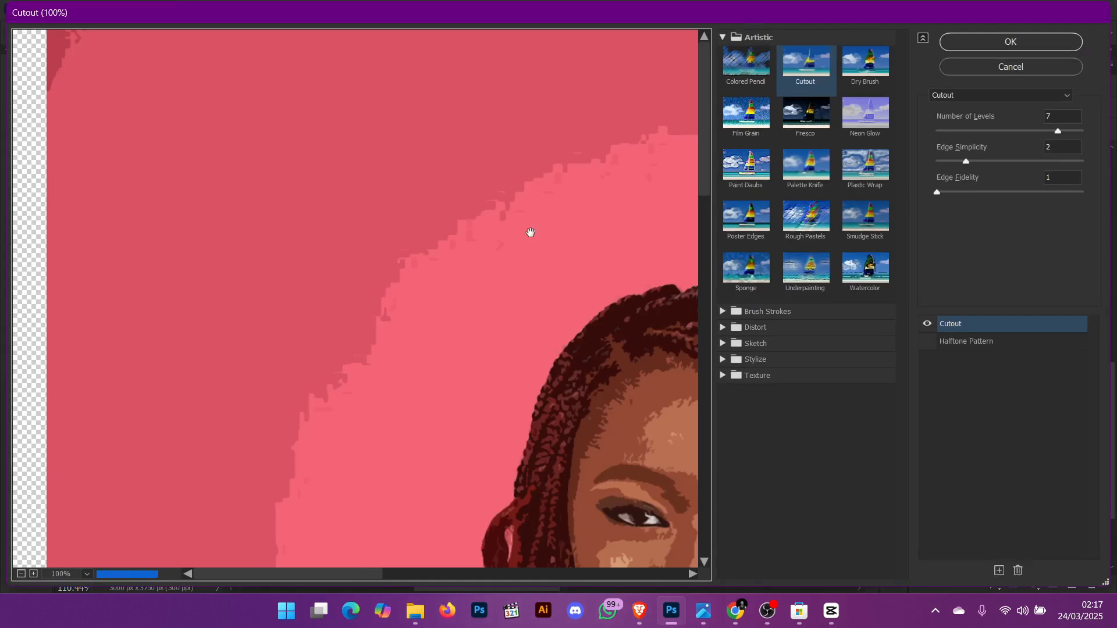
left_click_drag(533, 268, 200, 146)
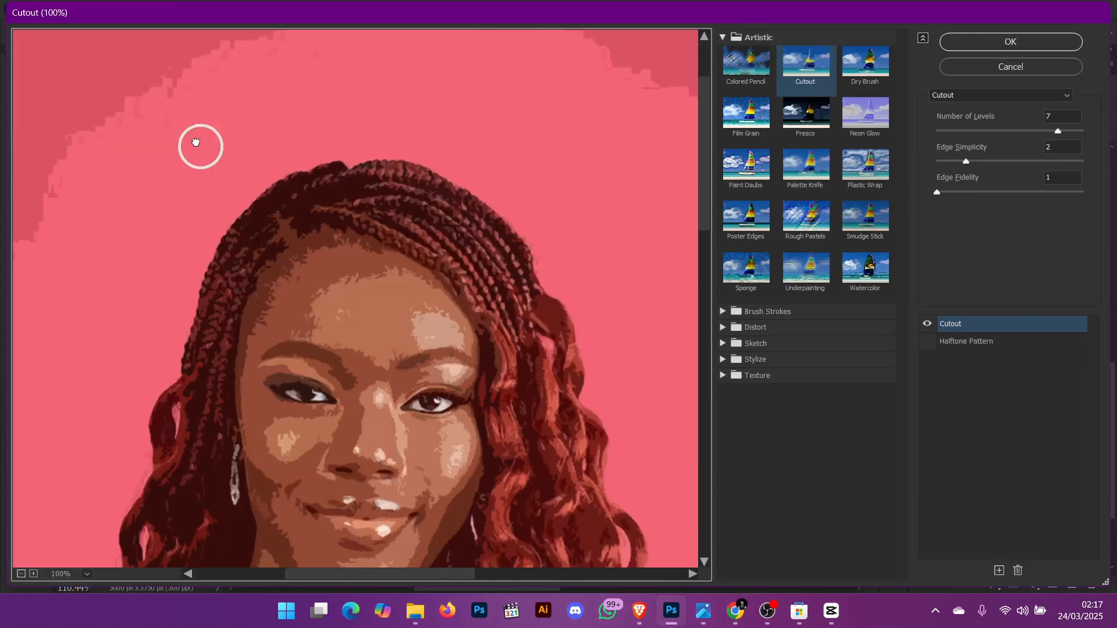
left_click_drag(341, 252, 287, 145)
left_click_drag(338, 296, 325, 246)
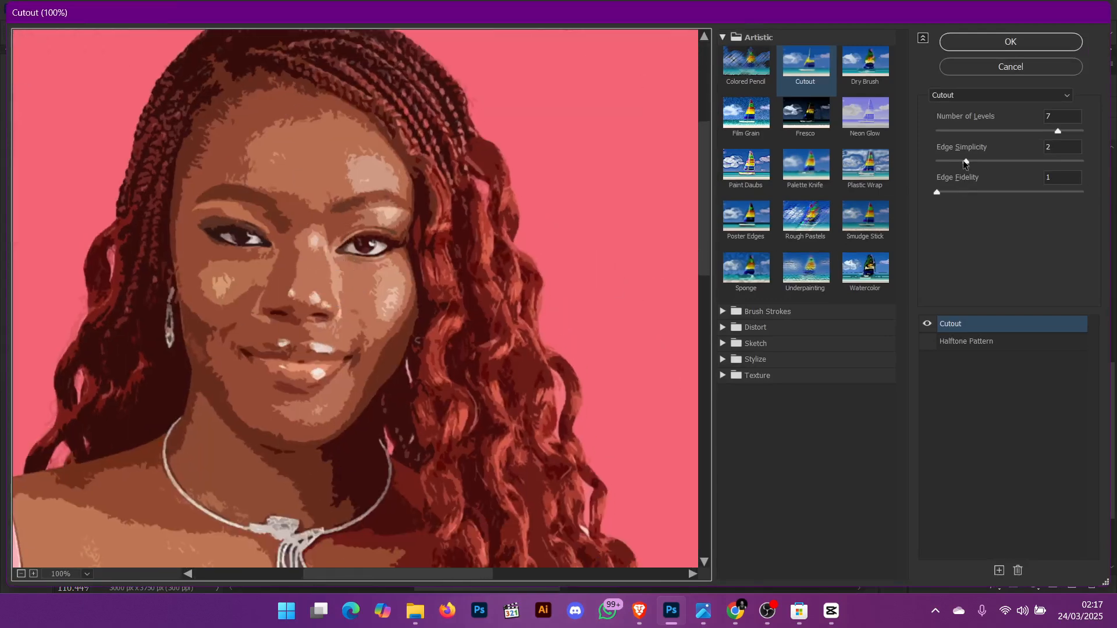
- Try Cutout Edge Simplicity values of 3, 7 and 2 and Number of Levels 2, then cancel the Filter Gallery
left_click(1054, 146)
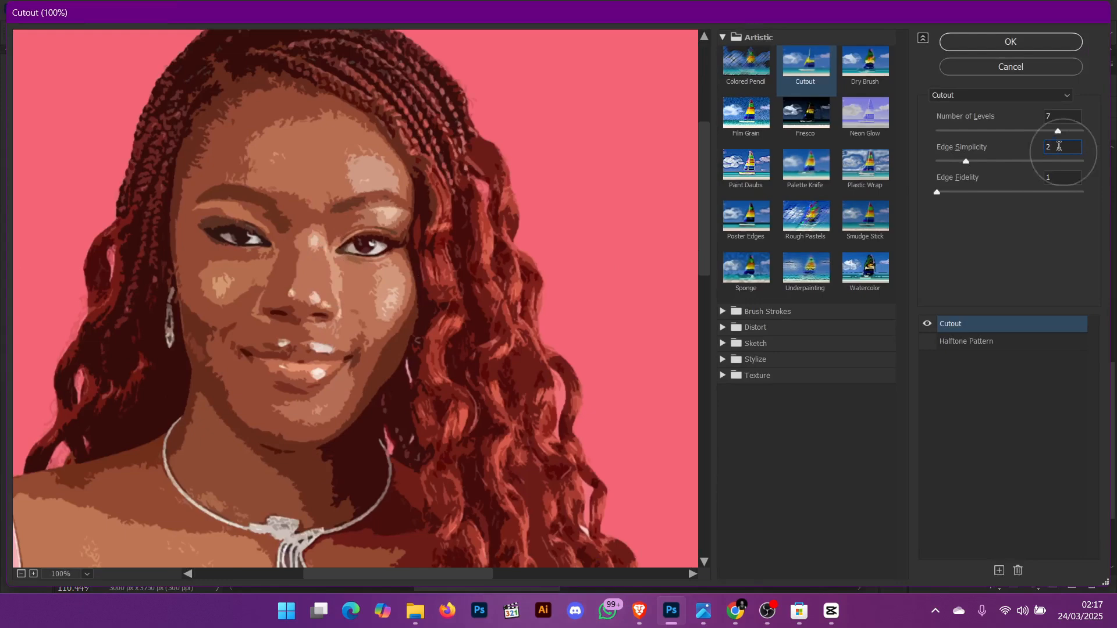
left_click(1065, 118)
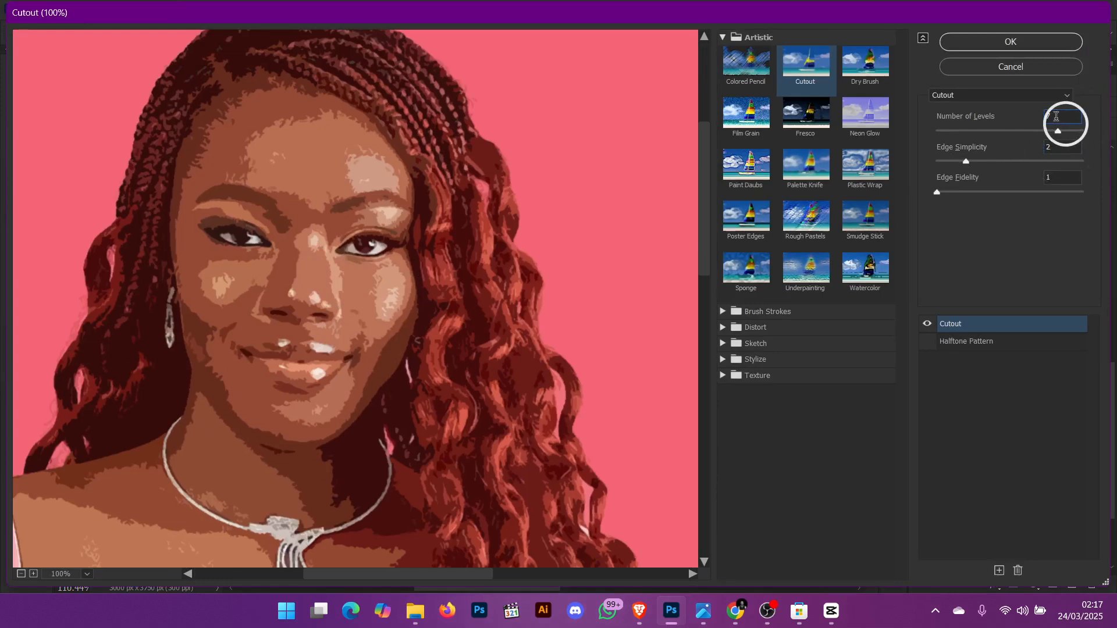
left_click(1050, 179)
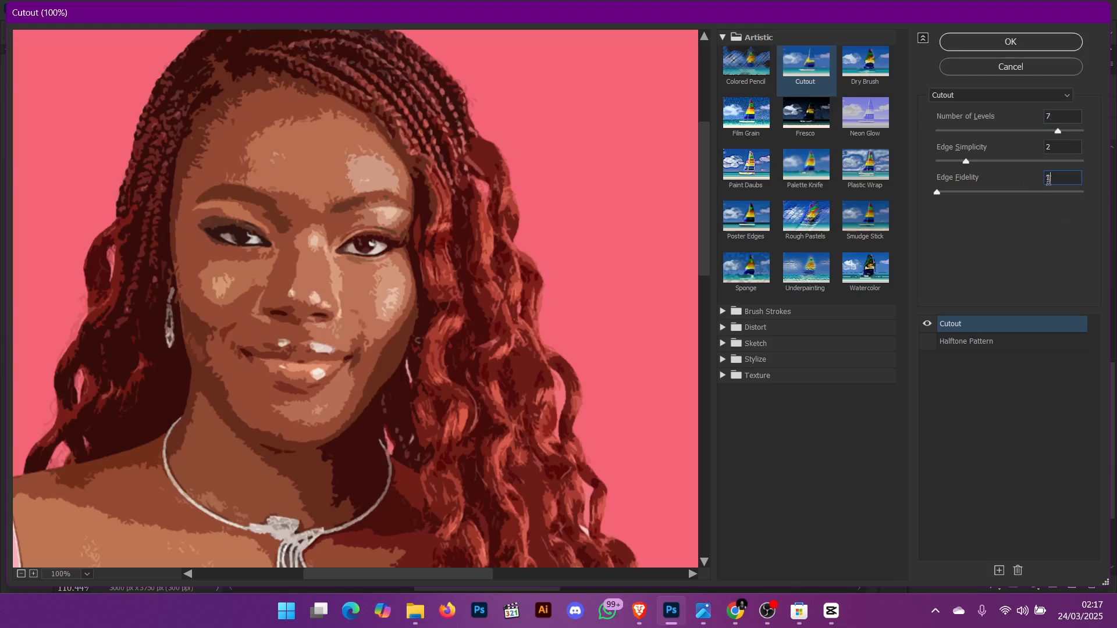
left_click(954, 193)
left_click_drag(967, 161, 983, 162)
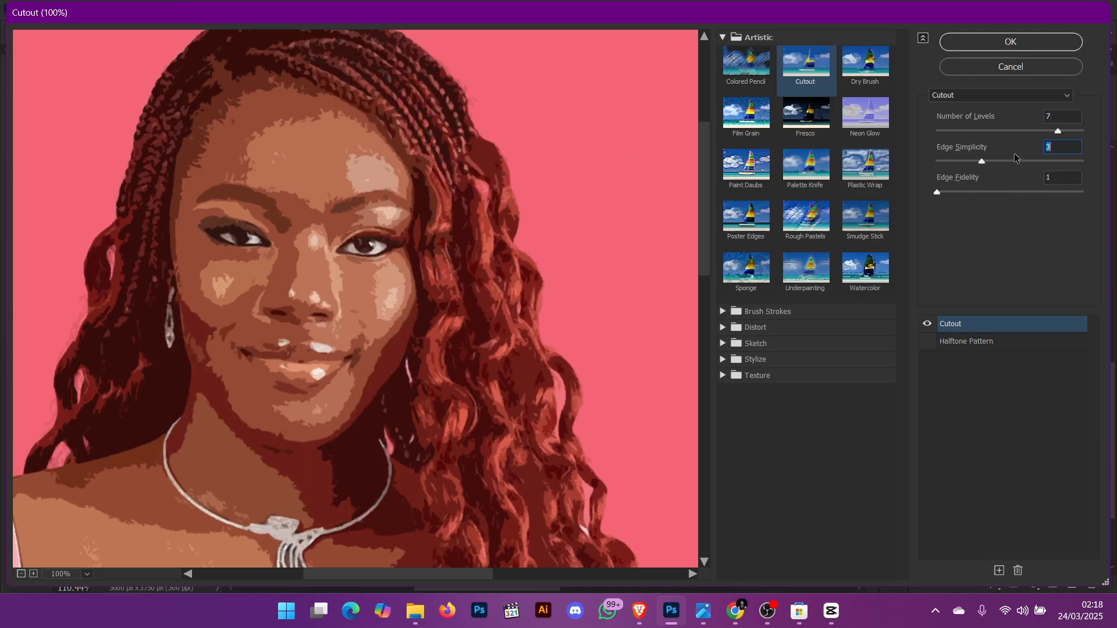
left_click(1036, 161)
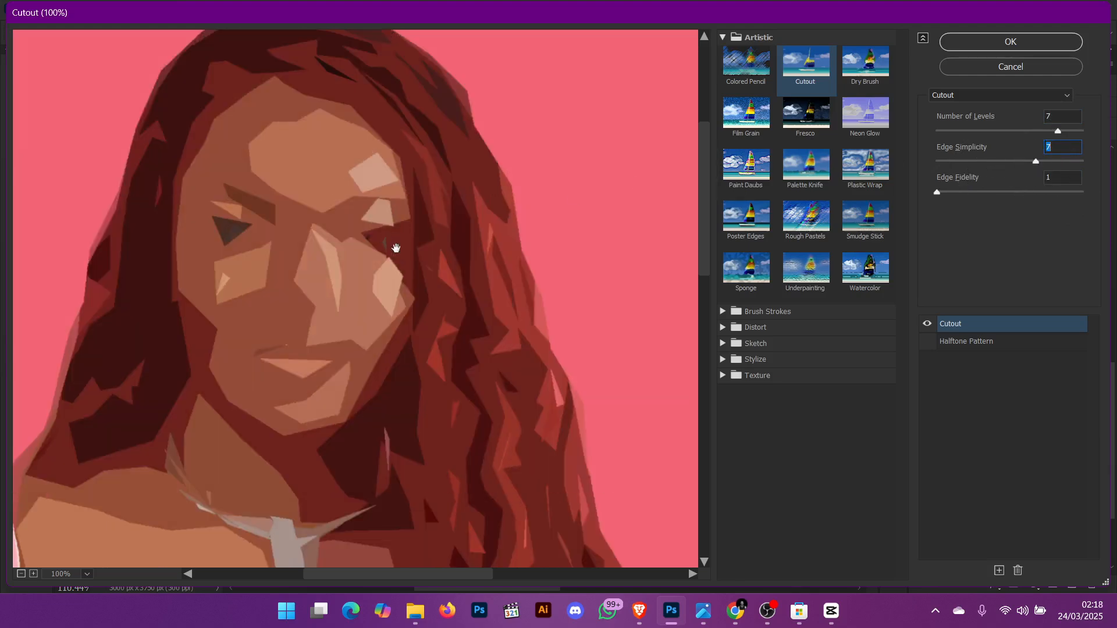
scroll(328, 285, "down", 3)
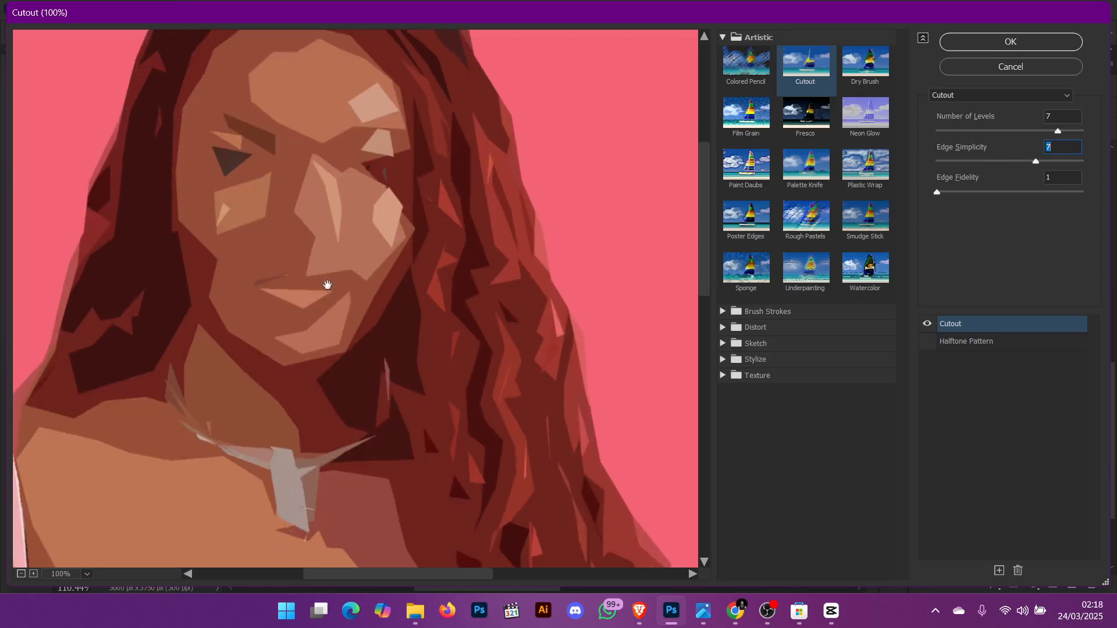
key("ctrl+0")
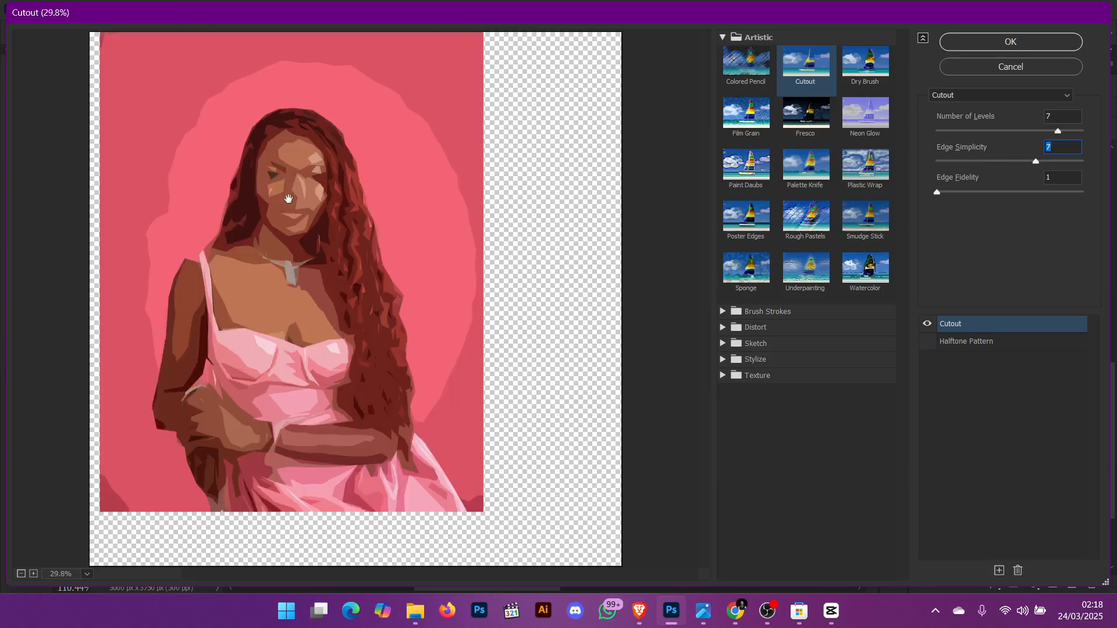
left_click(977, 161)
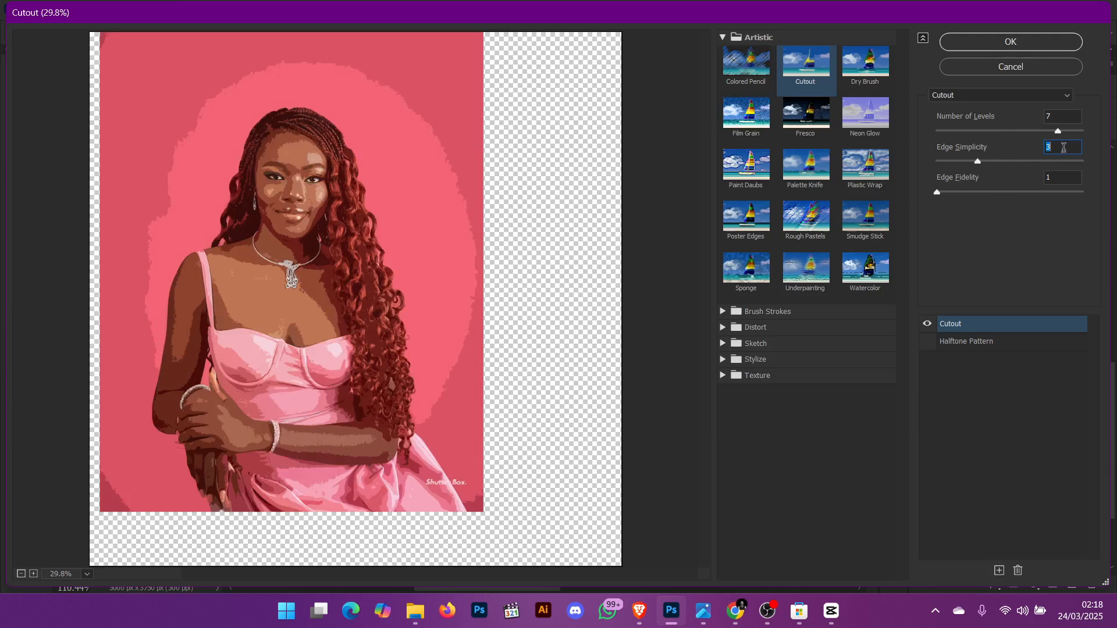
type("2")
left_click(1010, 131)
left_click(947, 131)
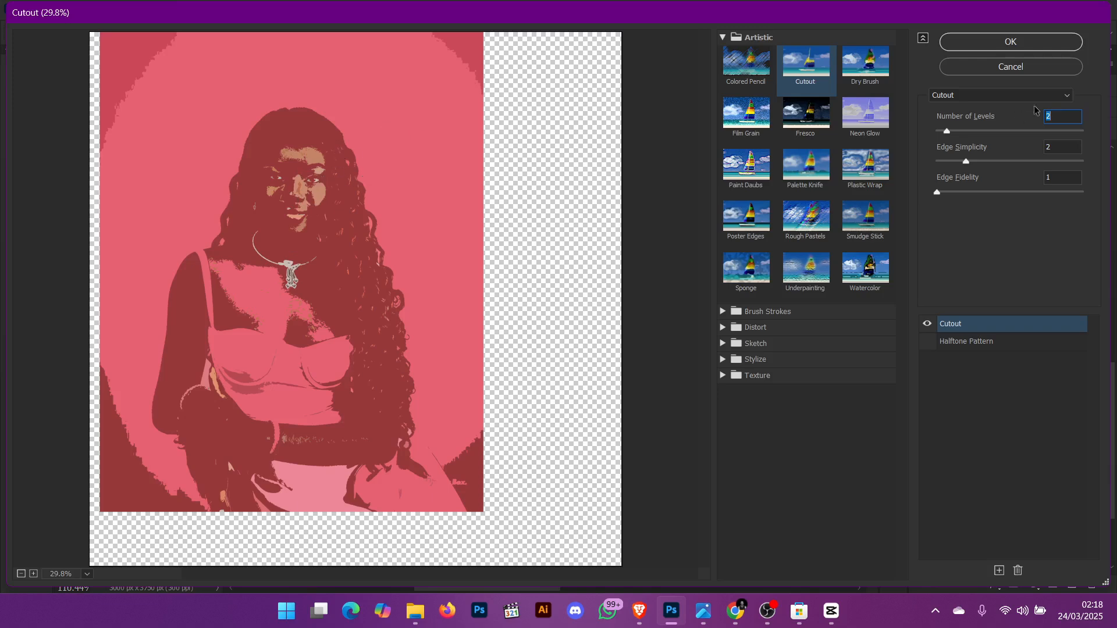
left_click(998, 67)
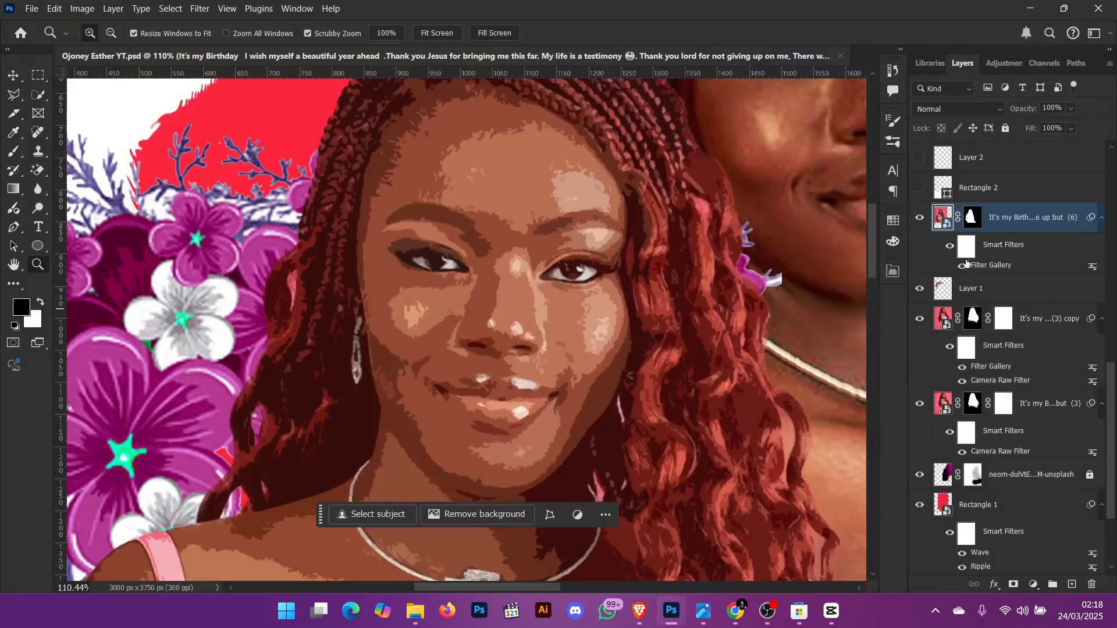
- Zoom around the poster and select the Rectangle 1 layer on the canvas with the Move tool
scroll(961, 231, "up", 1)
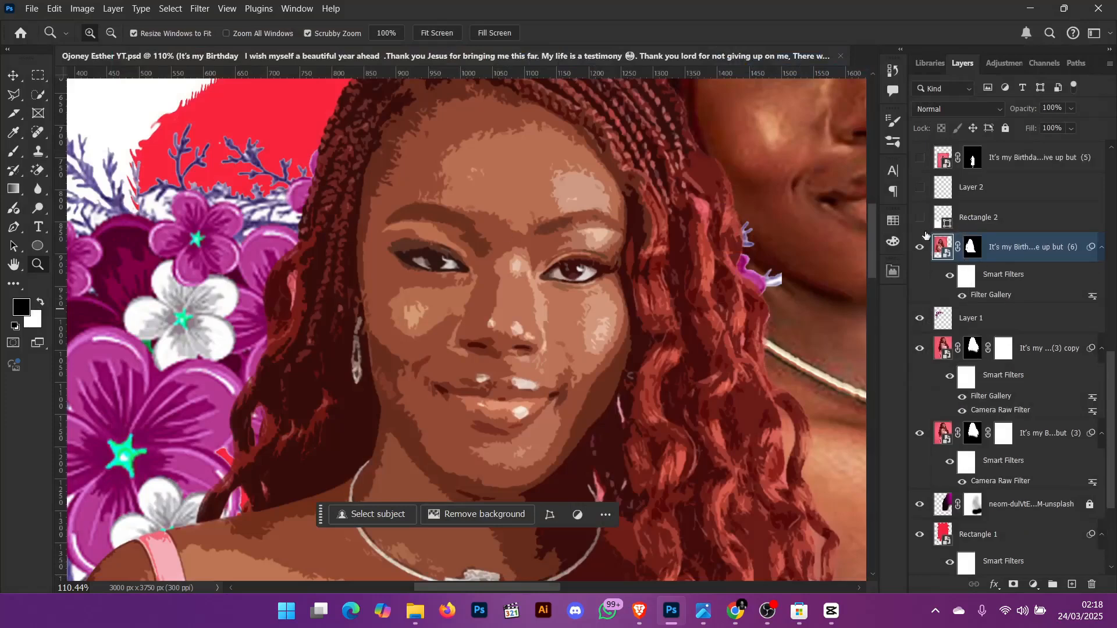
key("ctrl+minus")
key("ctrl+minus")
key("ctrl+minus")
key("ctrl+minus")
key("ctrl+minus")
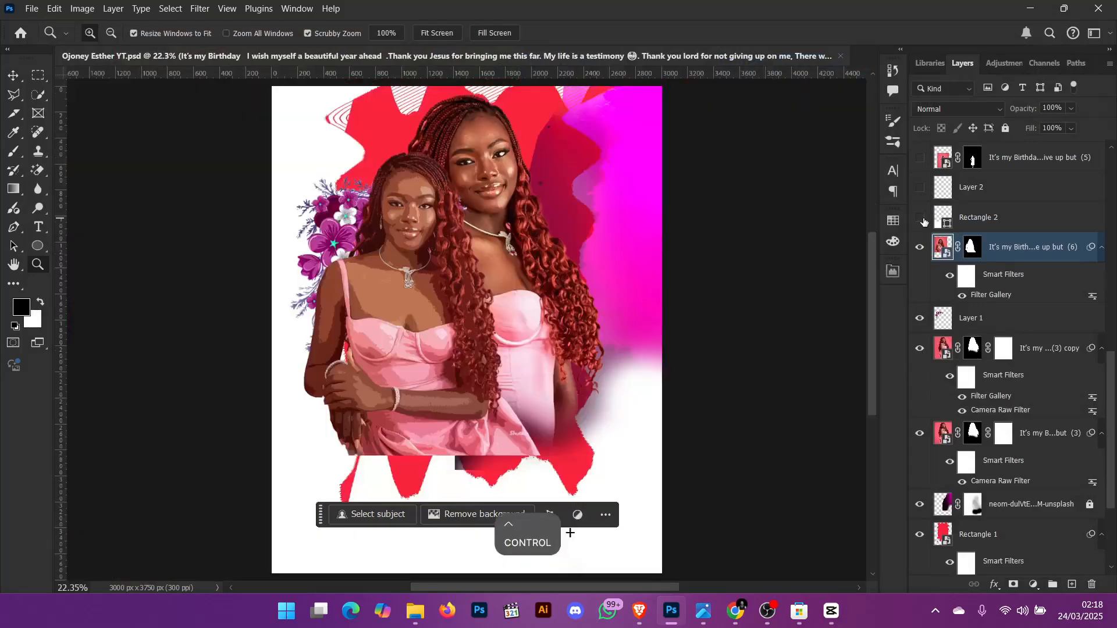
key("ctrl+plus")
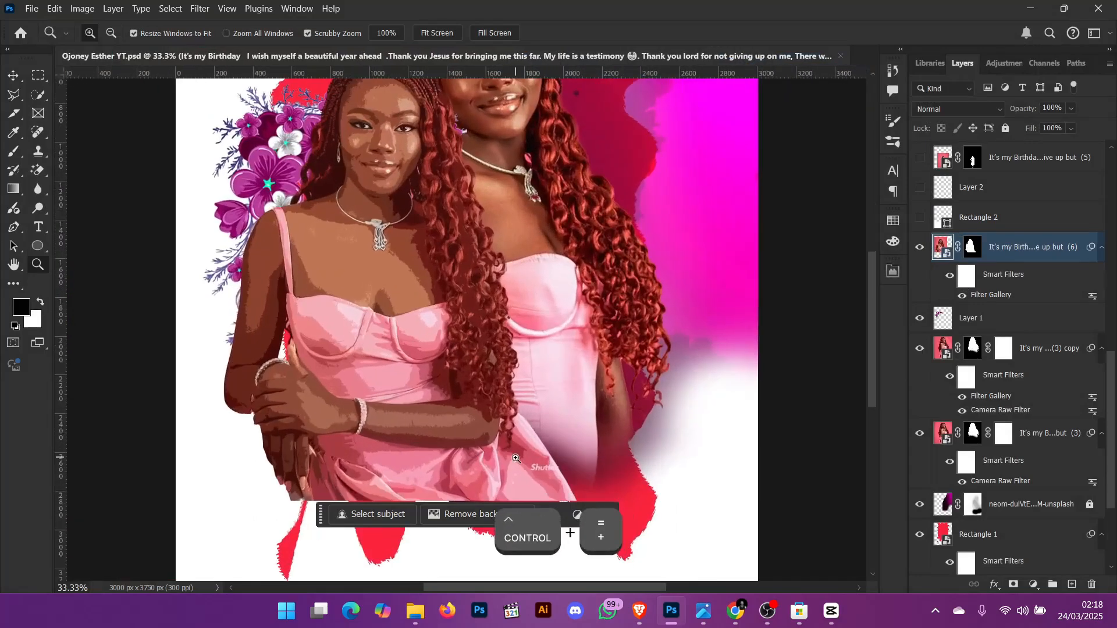
scroll(516, 459, "down", 4)
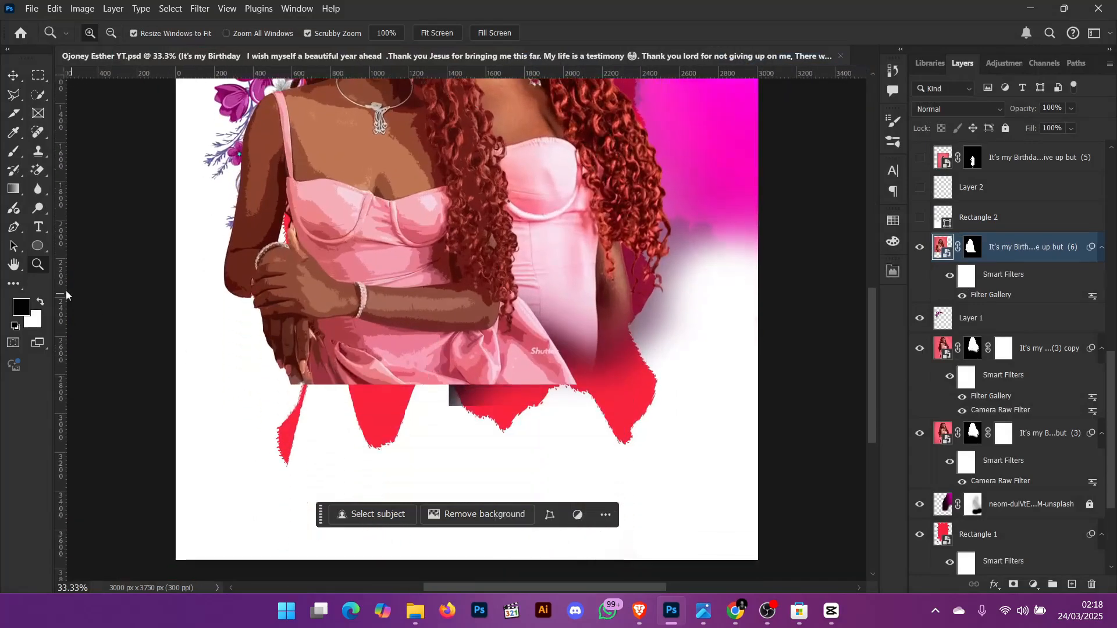
key("v")
left_click(643, 407)
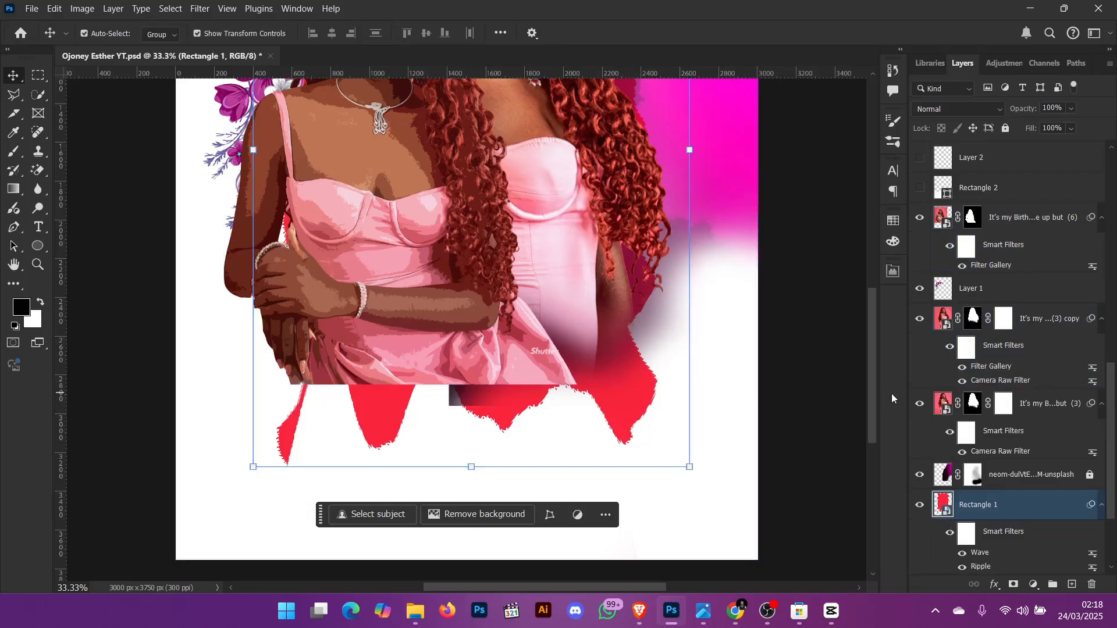
- Show the Rectangle 2 layer and select it on the canvas
scroll(989, 291, "up", 2)
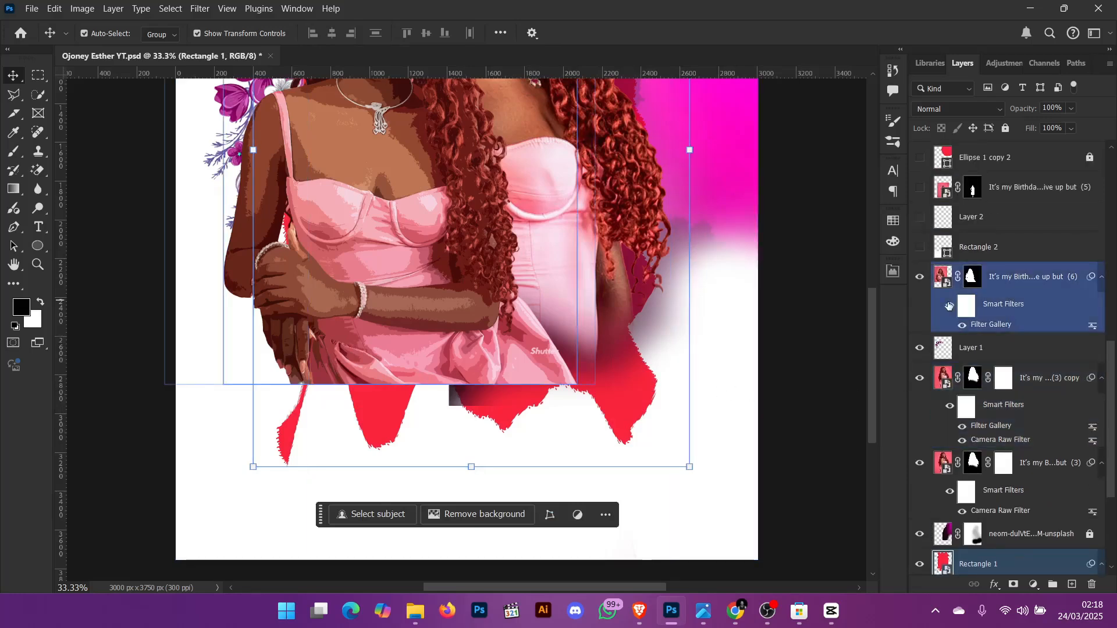
left_click(920, 250)
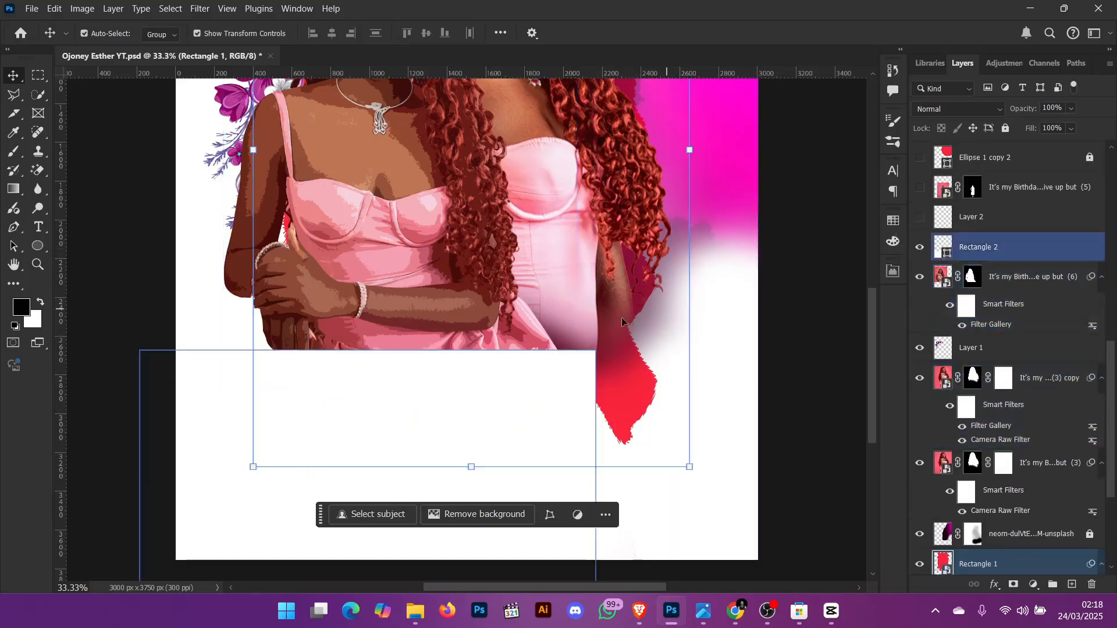
left_click(467, 379)
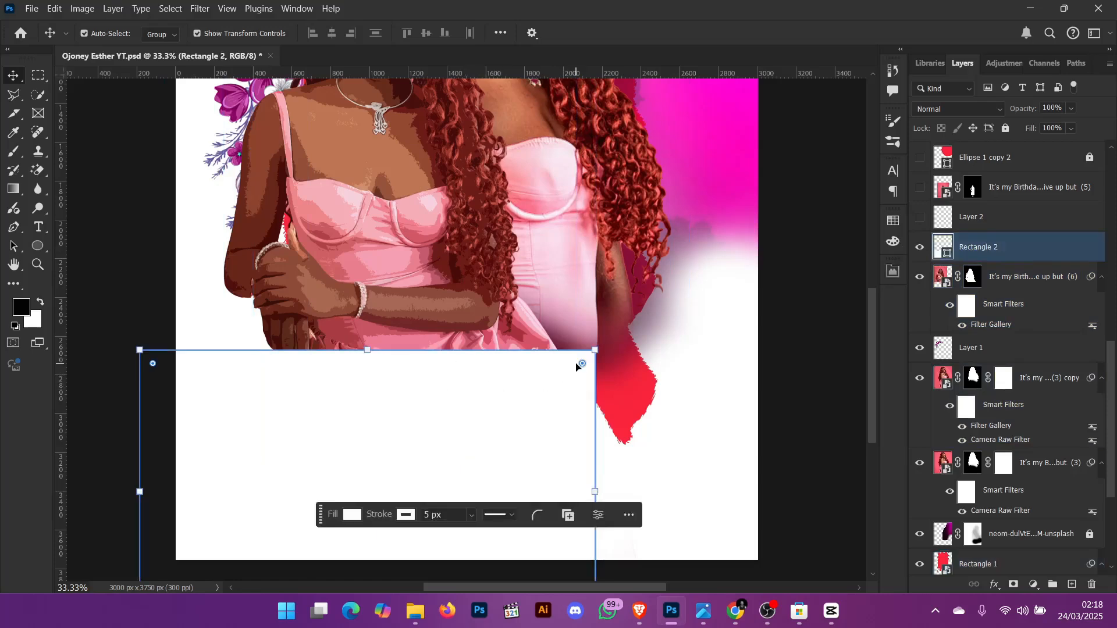
- Try rounding Rectangle 2's top corners, then undo it
left_click_drag(581, 363, 523, 423)
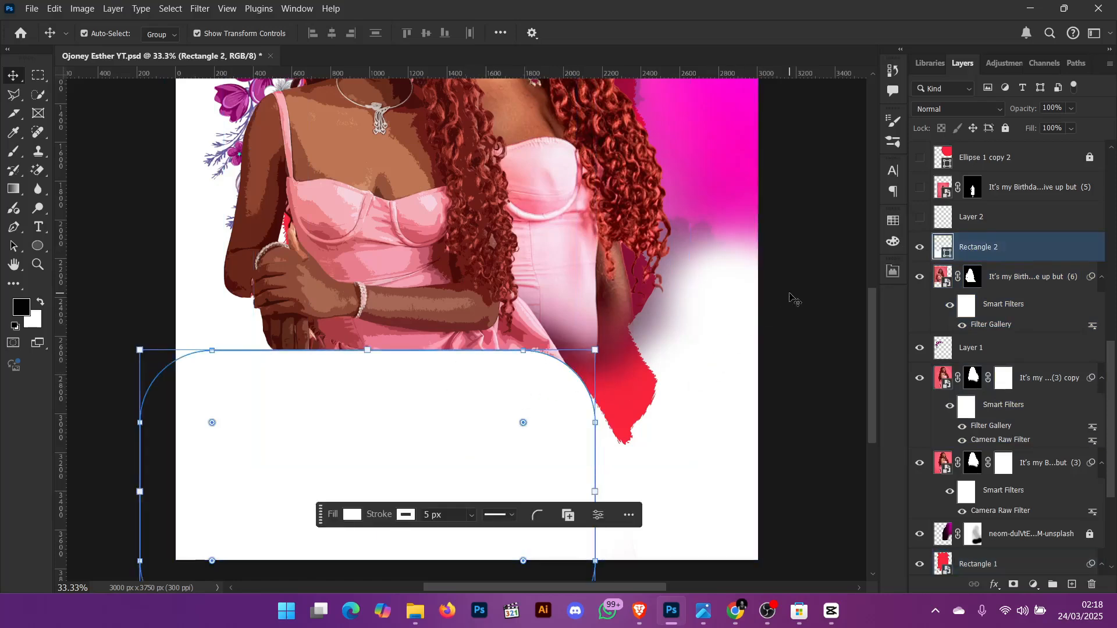
key("ctrl+z")
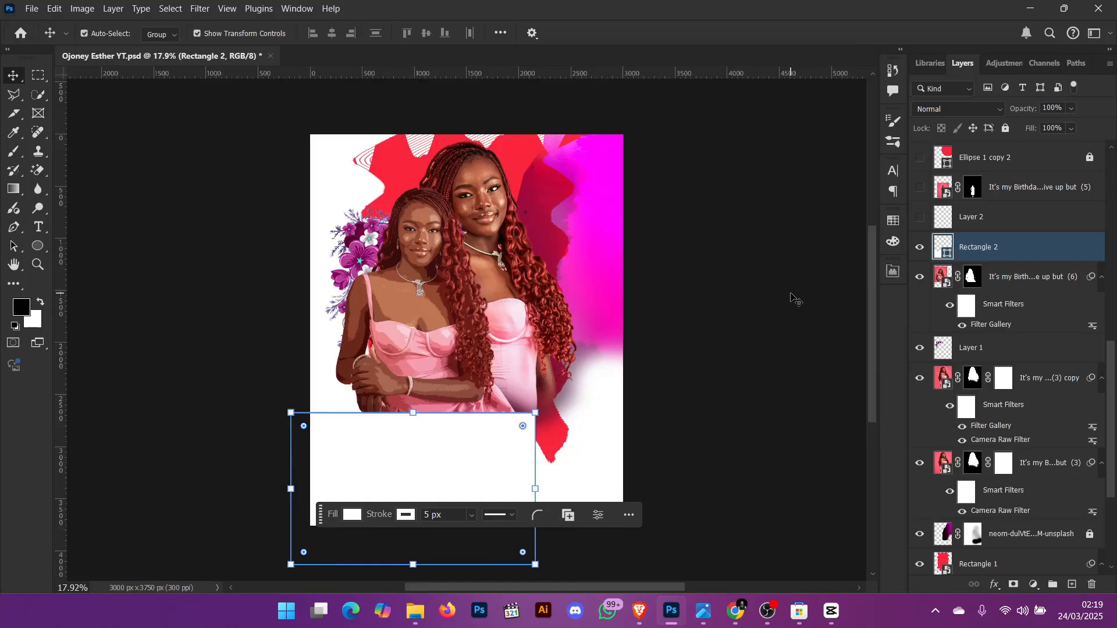
- Deselect the shape and show the Layer 2 layer
left_click(749, 326)
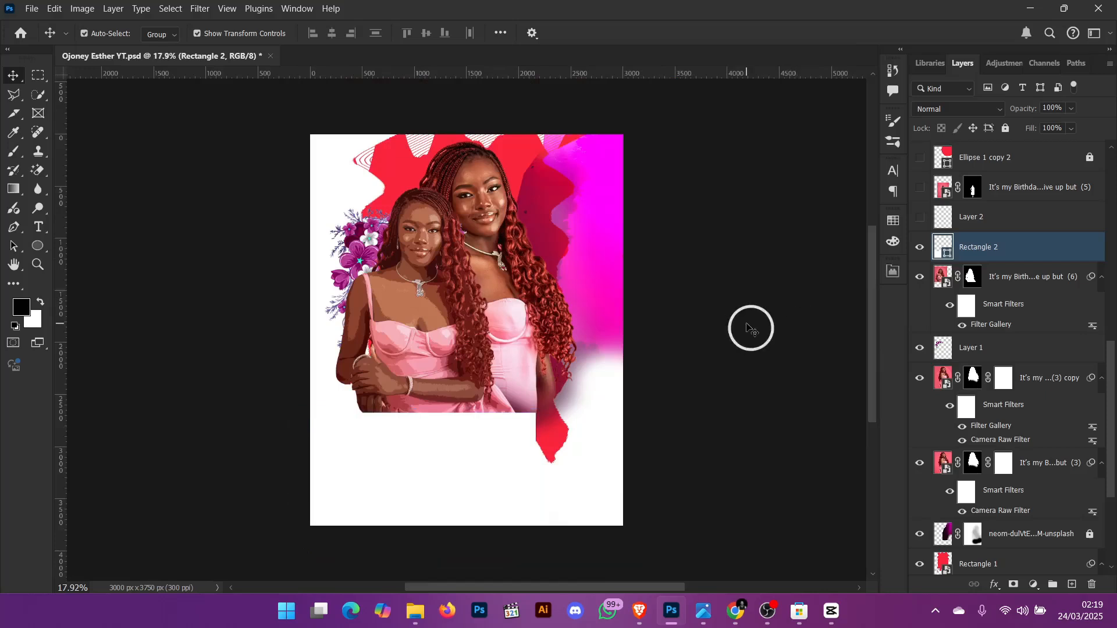
left_click(495, 441)
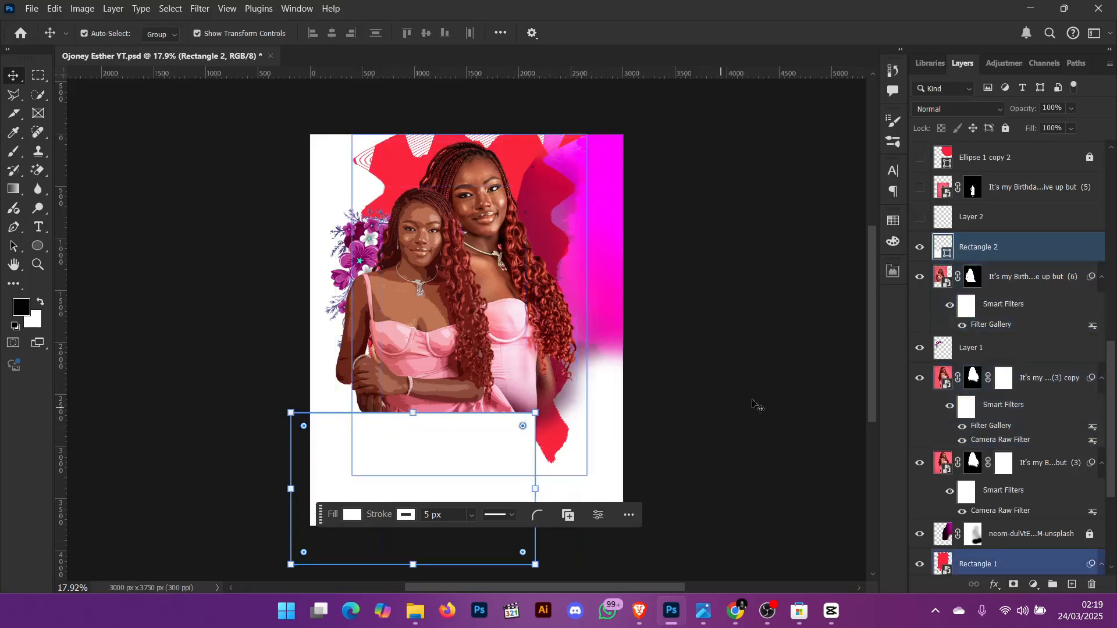
left_click(922, 217)
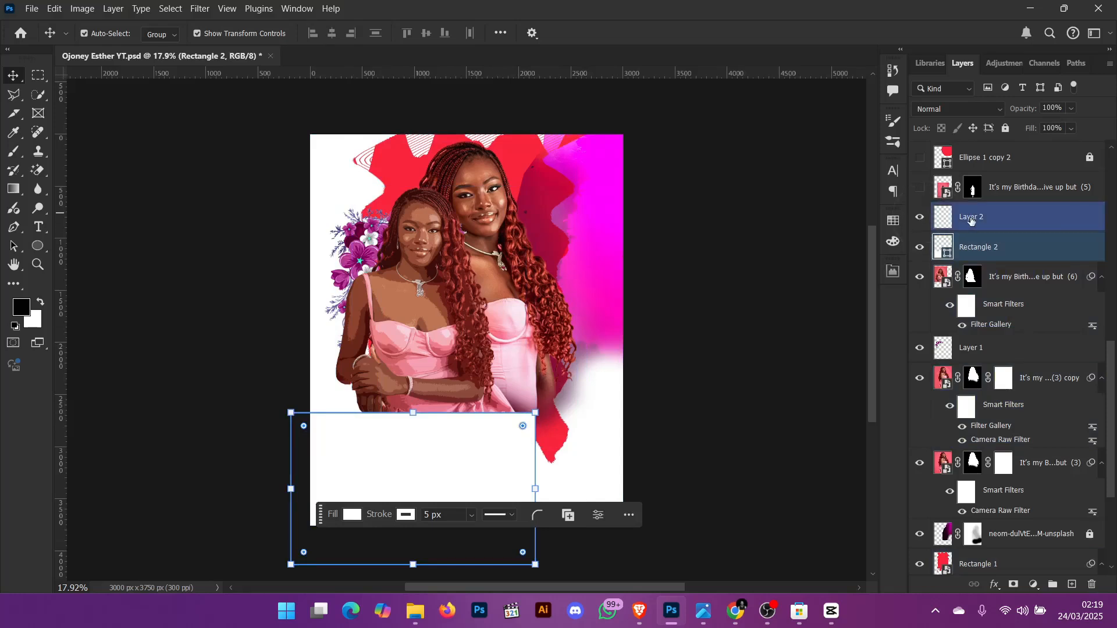
scroll(970, 220, "up", 1)
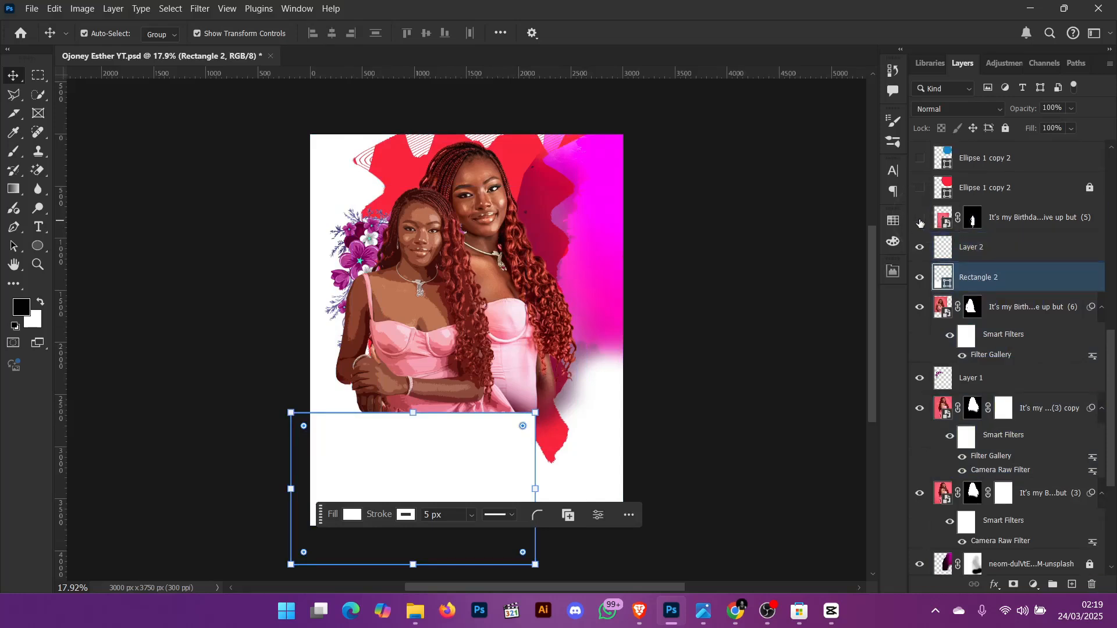
- Disable the layer mask on the "It's my Birthda...ive up but (5)" photo layer and make the layer visible
right_click(971, 220)
left_click(990, 222)
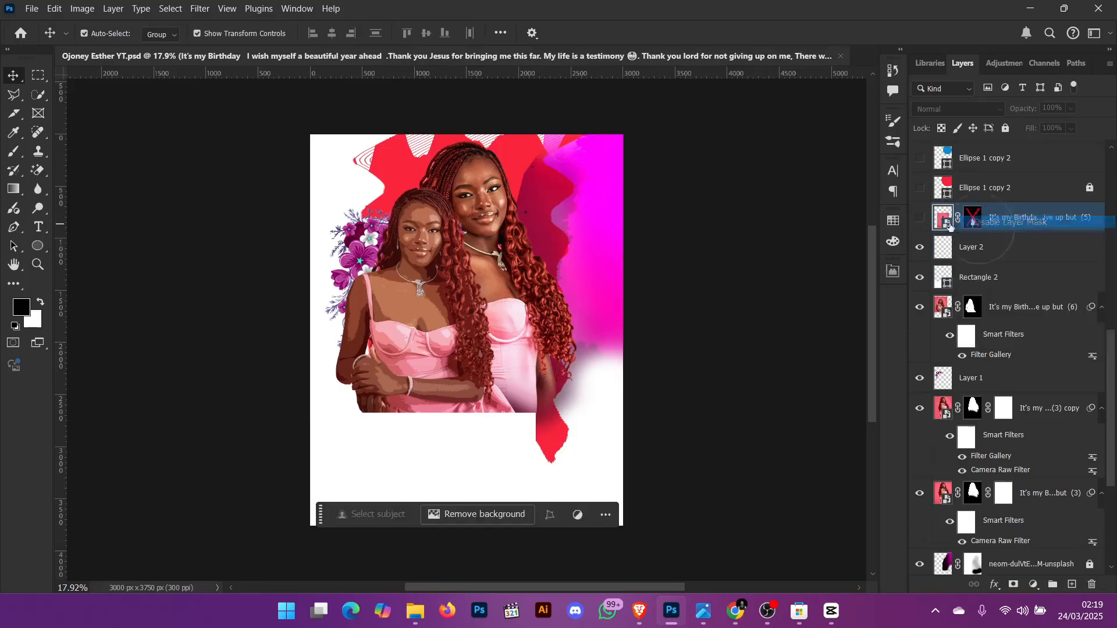
left_click(920, 217)
scroll(512, 332, "down", 1)
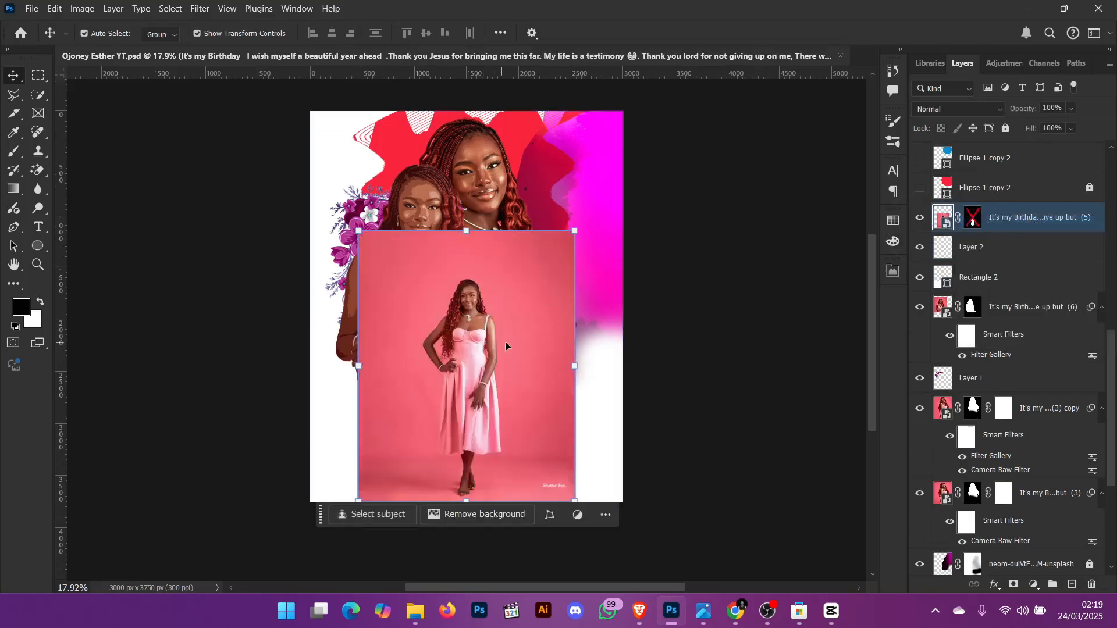
- Inspect the full unmasked photo up close, then re-enable its layer mask and fit the poster to the screen
key("ctrl+0")
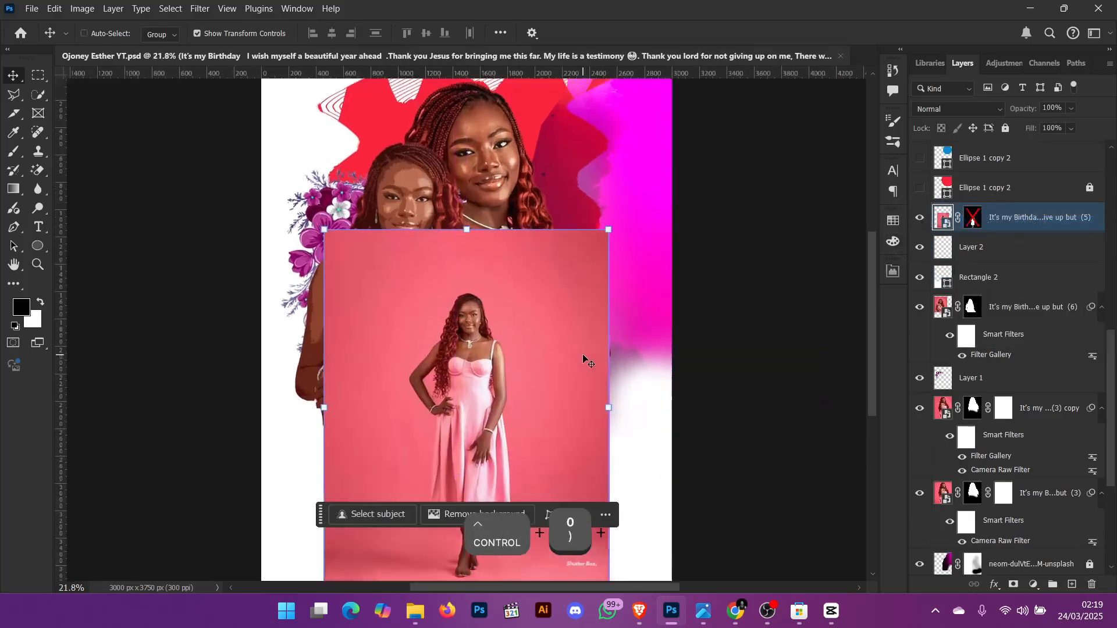
key("ctrl+equal")
key("ctrl+equal")
key("ctrl+equal")
scroll(603, 332, "down", 10)
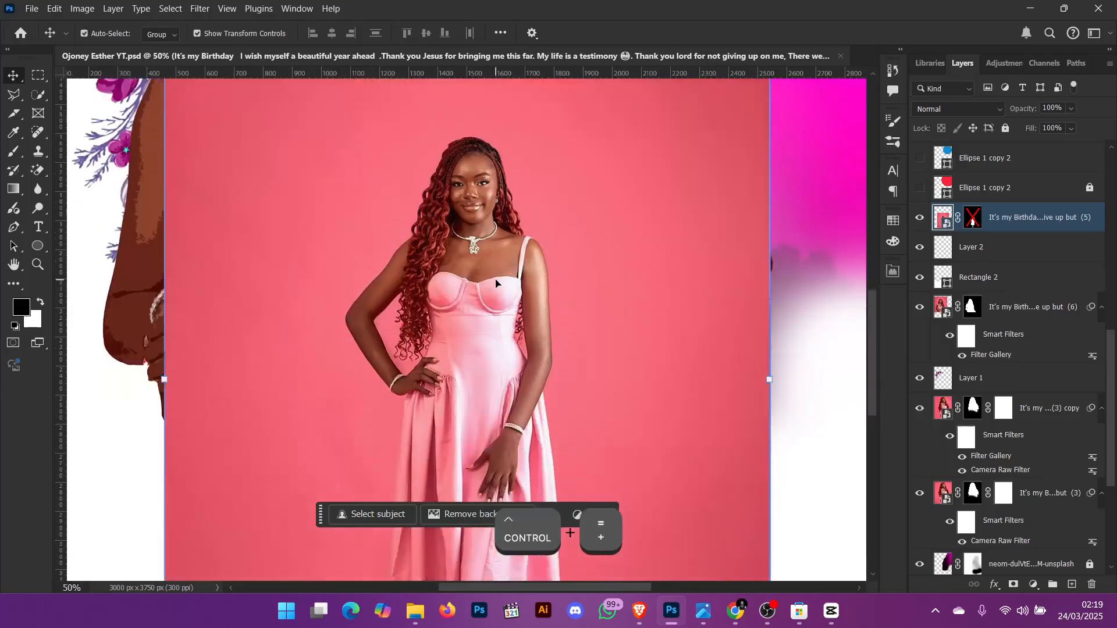
scroll(506, 334, "down", 2)
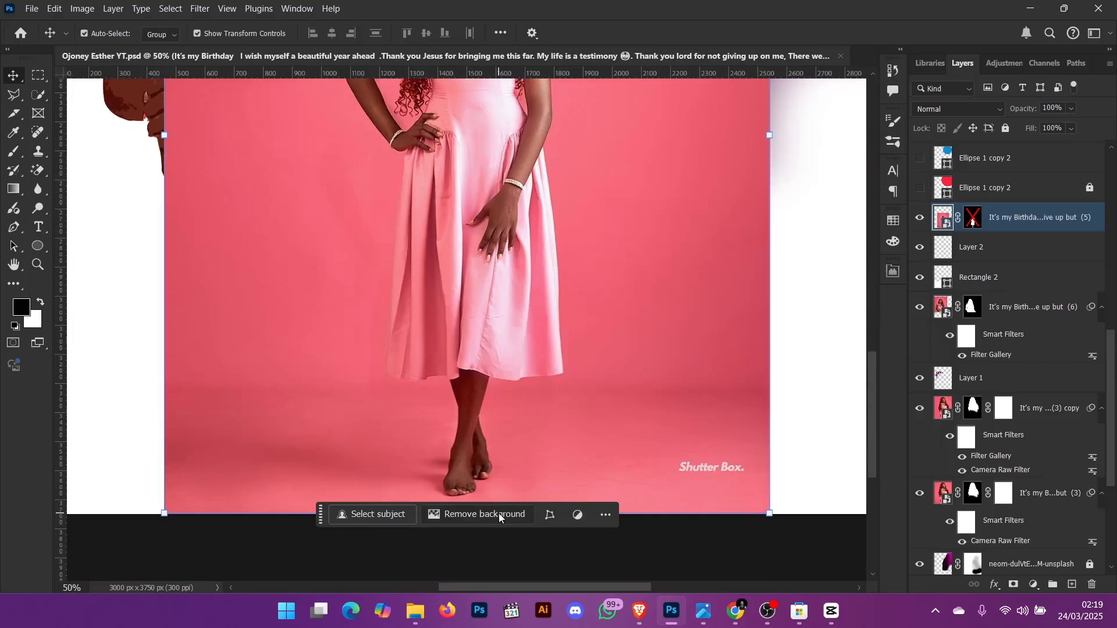
right_click(973, 218)
left_click(998, 224)
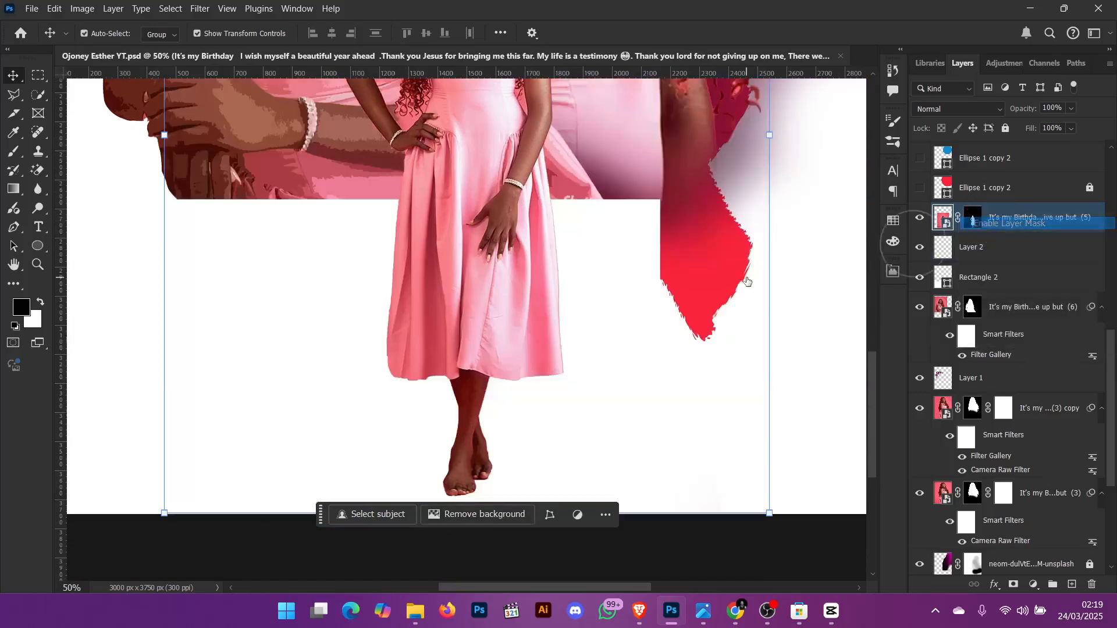
key("ctrl+0")
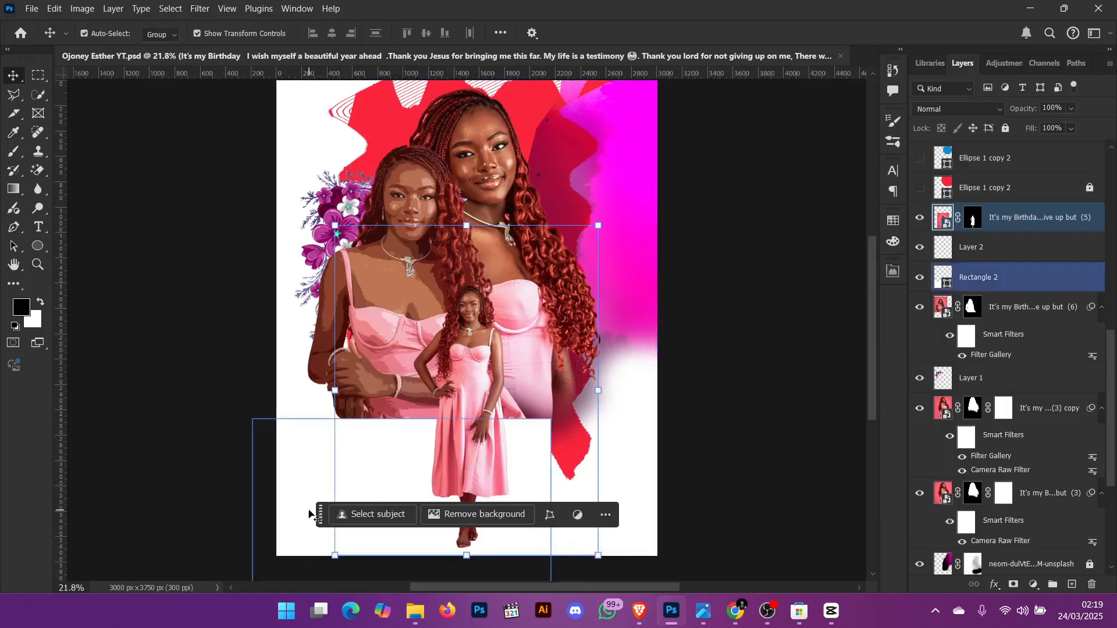
- Show the red Ellipse 1 copy 2 layer over the portraits
left_click_drag(320, 514, 8, 370)
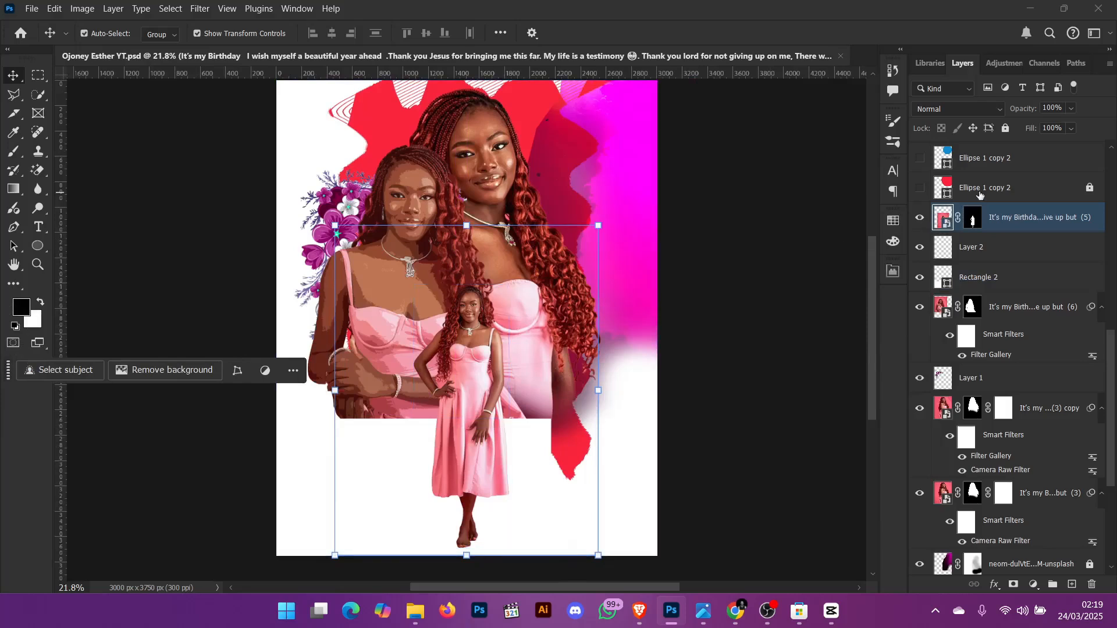
scroll(951, 216, "up", 1)
left_click(921, 219)
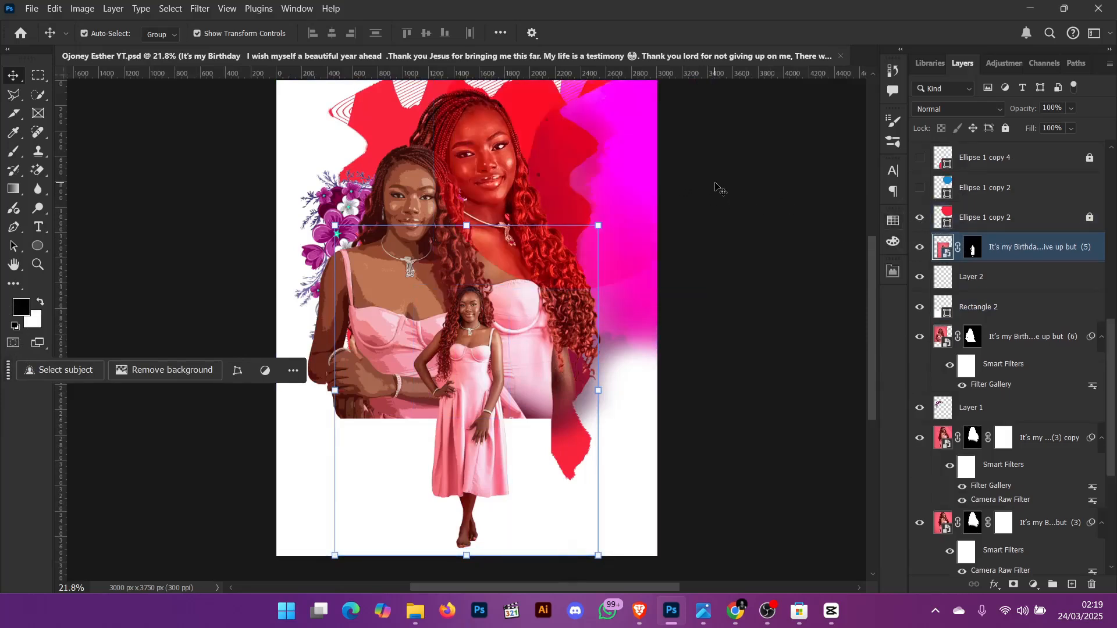
key("ctrl+0")
key("ctrl+equal")
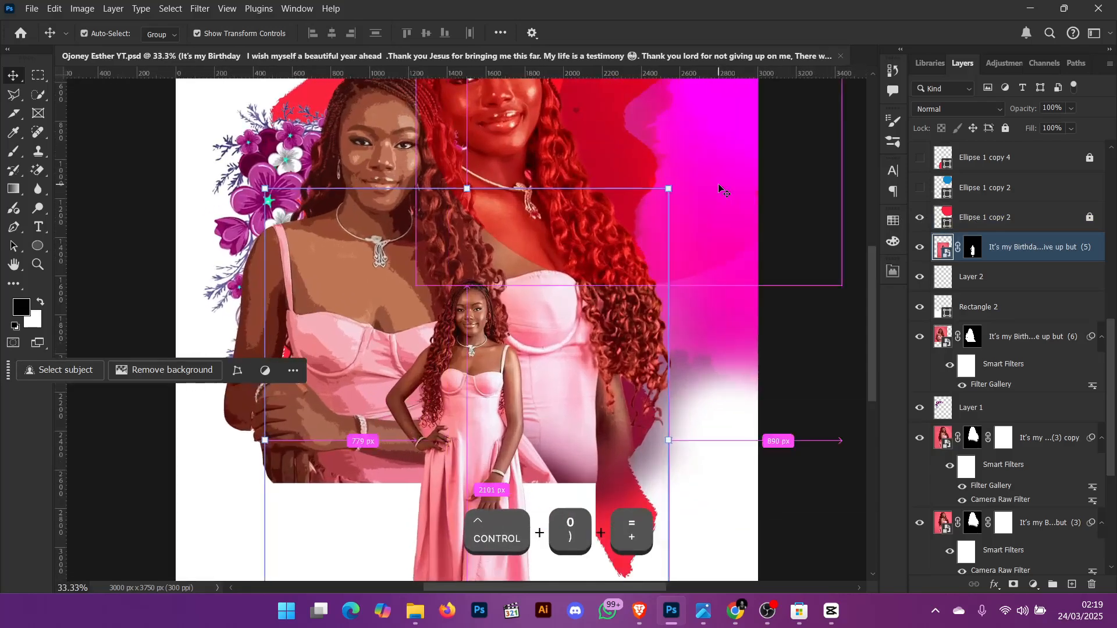
scroll(719, 189, "up", 3)
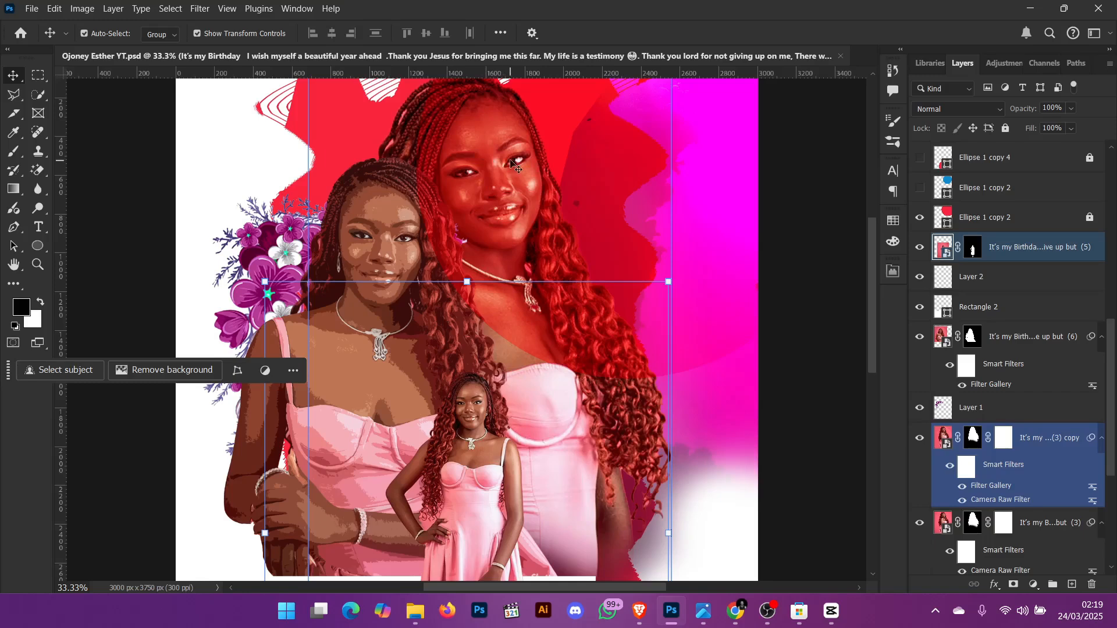
left_click(512, 163)
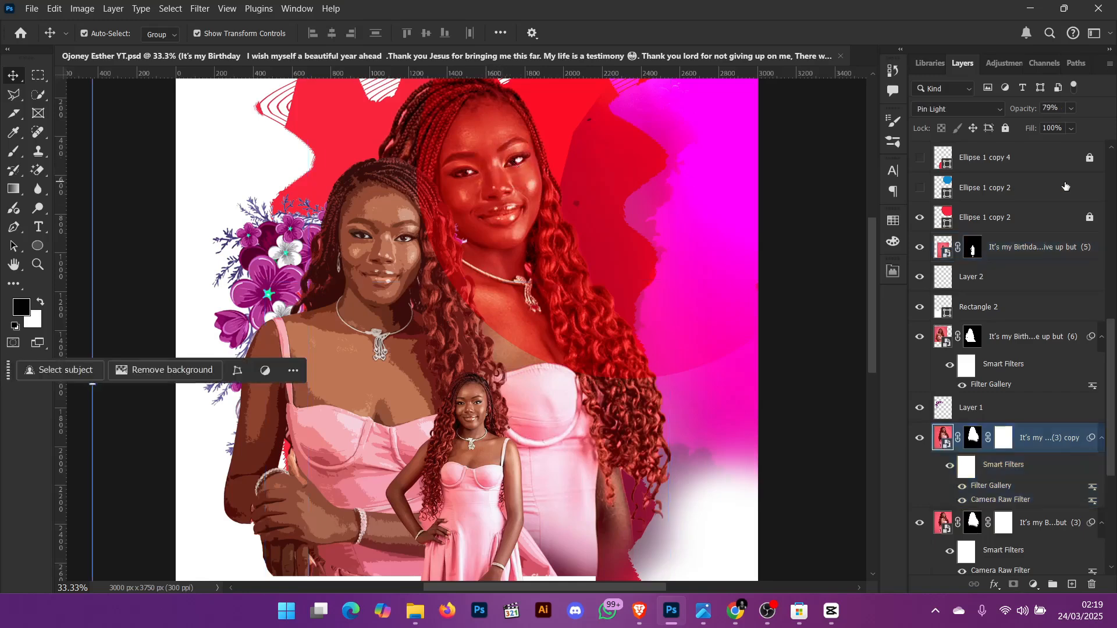
- Select the red Ellipse 1 copy 2 layer and inspect its fill colour, Soft Light blend mode and opacity
left_click(1027, 218)
left_click(1006, 128)
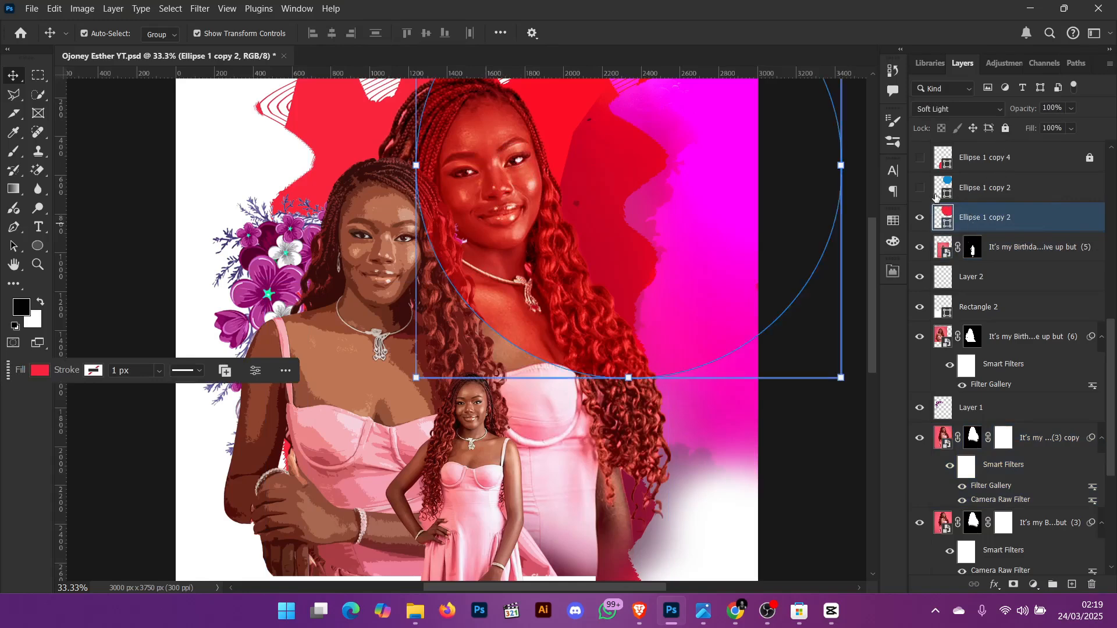
double_click(950, 226)
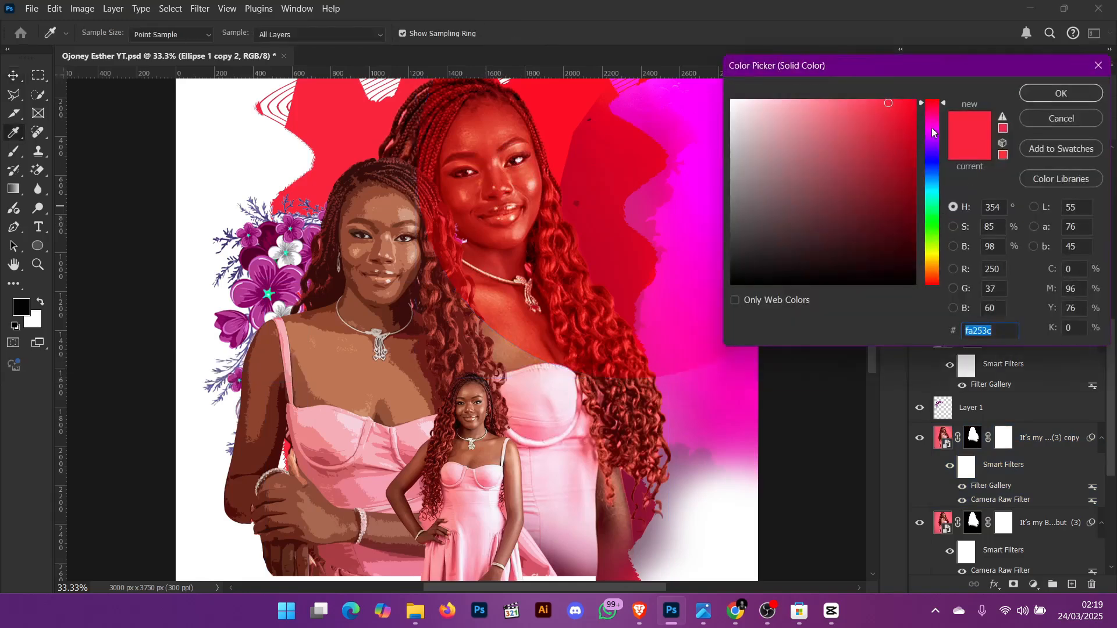
left_click_drag(933, 133, 928, 108)
left_click(1079, 120)
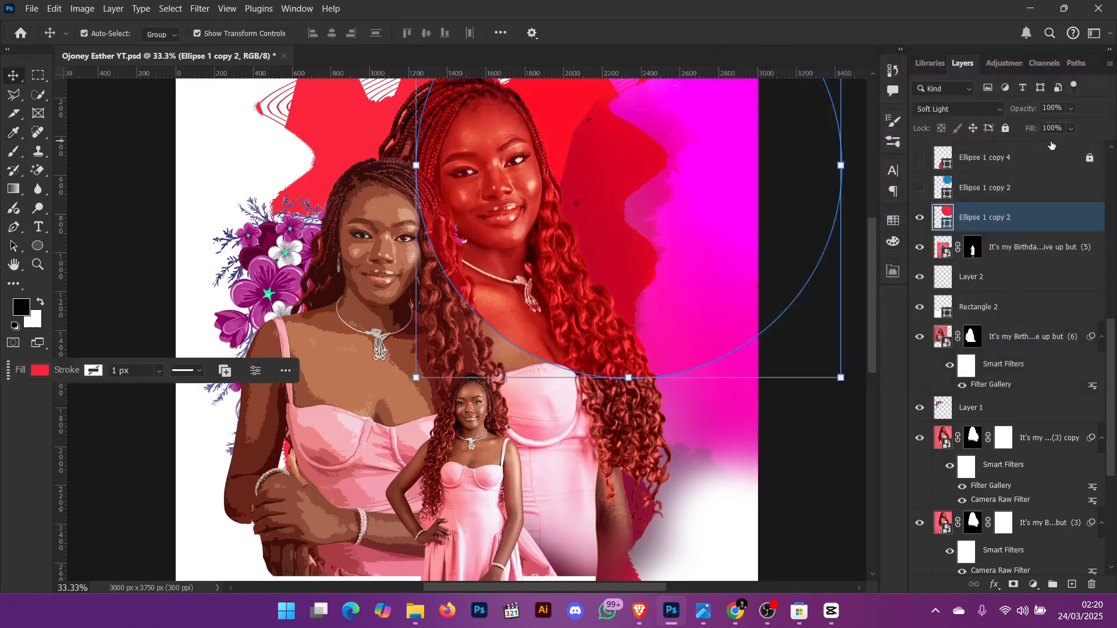
left_click(991, 110)
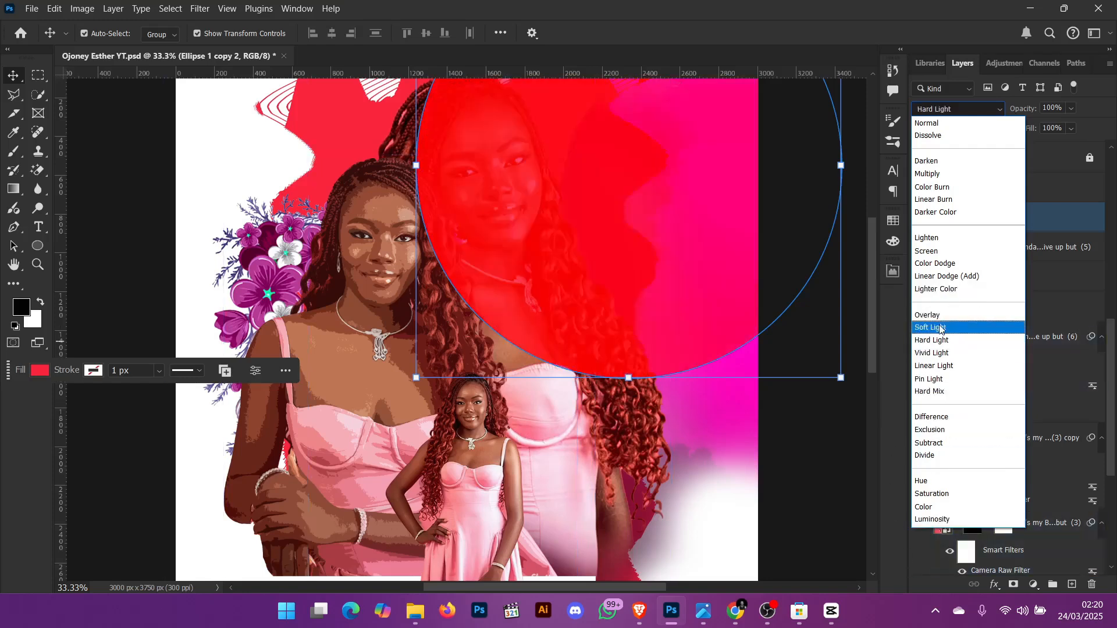
left_click(931, 327)
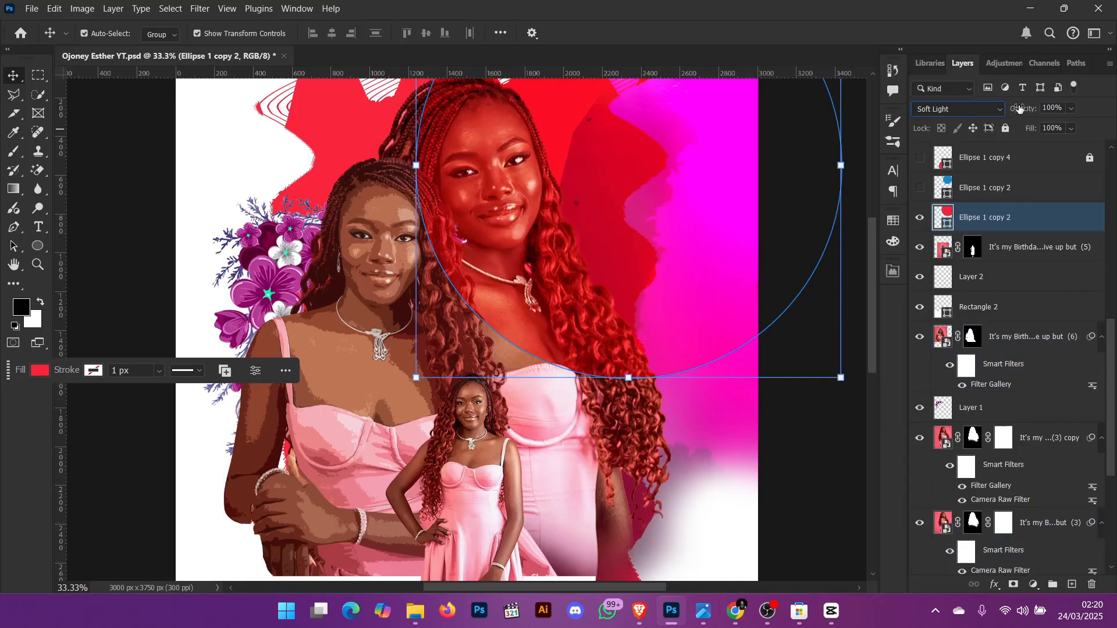
left_click_drag(1019, 109, 1058, 114)
left_click(1049, 216)
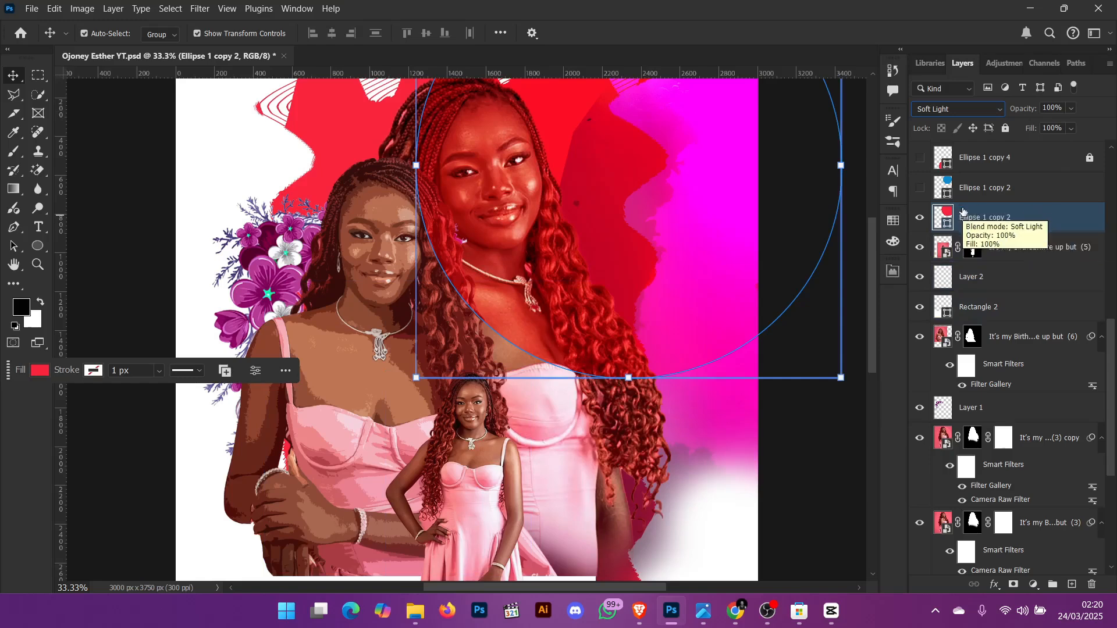
- Show the blue Ellipse 1 copy 2 layer and try moving the shape across the faces
key("ctrl+0")
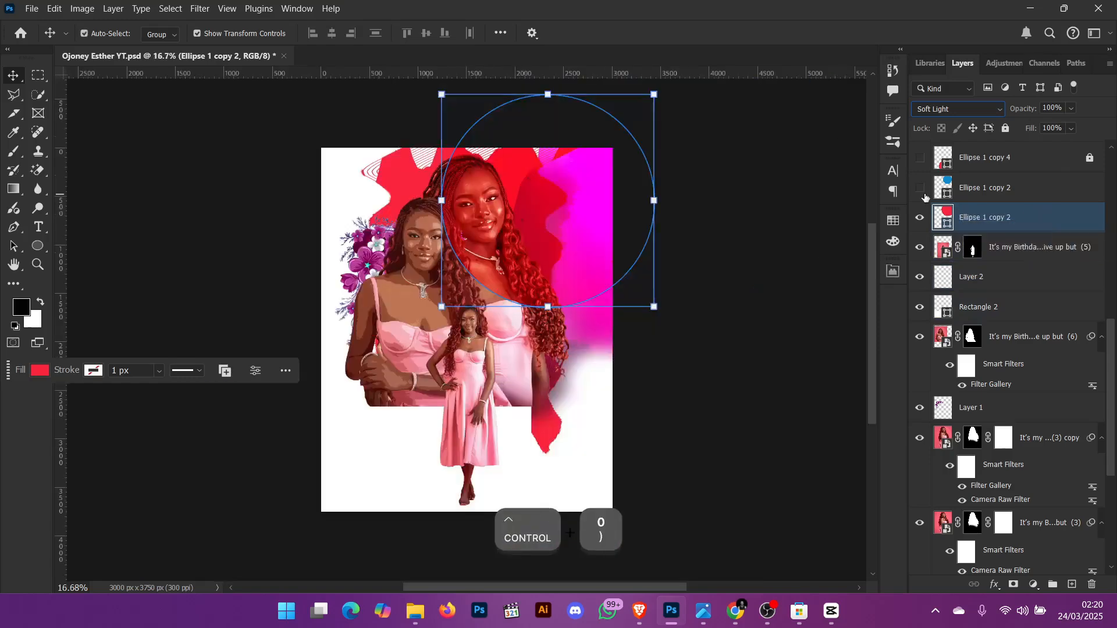
left_click(822, 245)
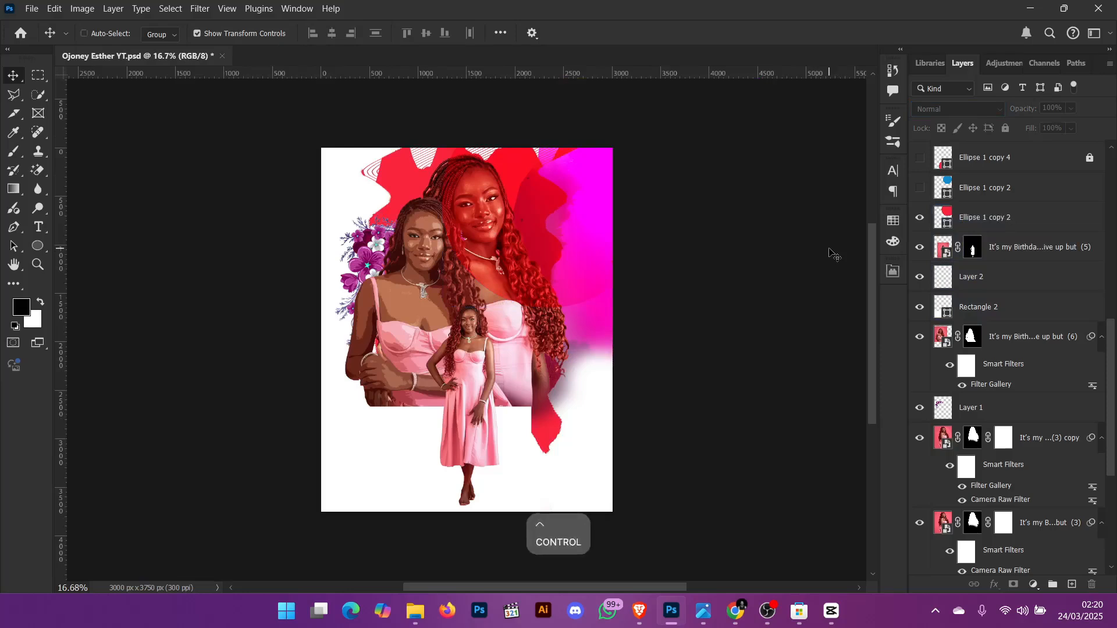
key("ctrl+0")
left_click(919, 188)
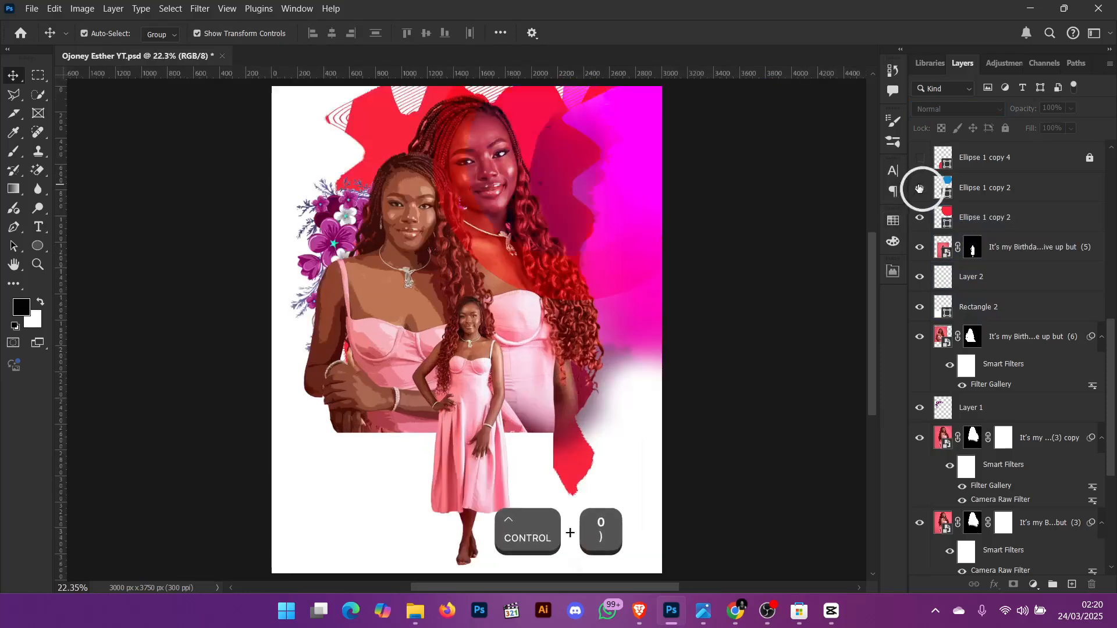
left_click(616, 160)
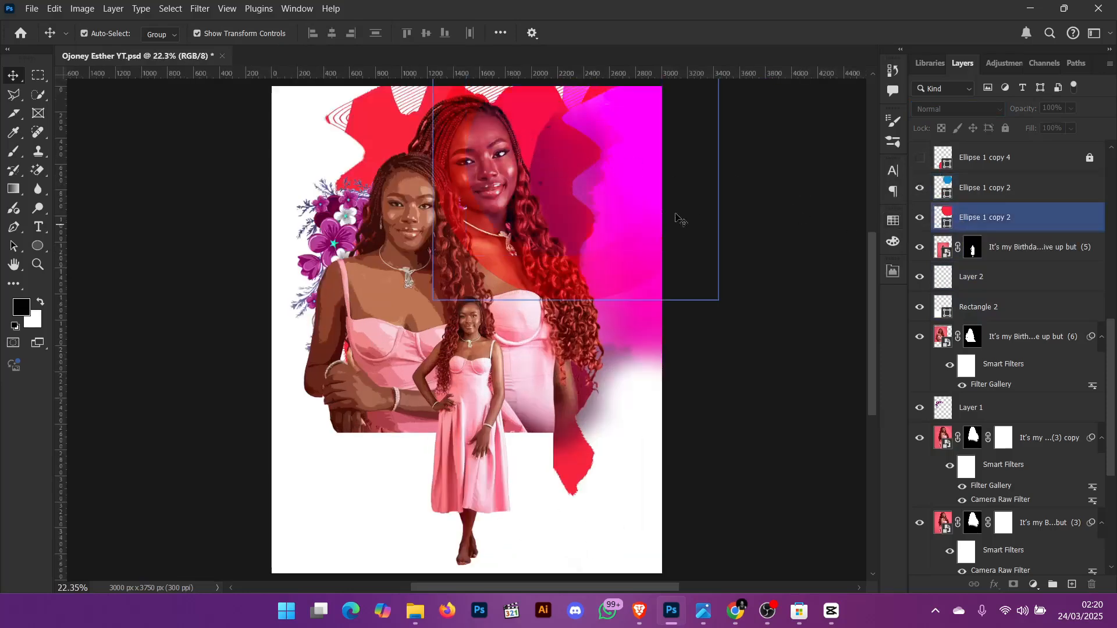
left_click(977, 220)
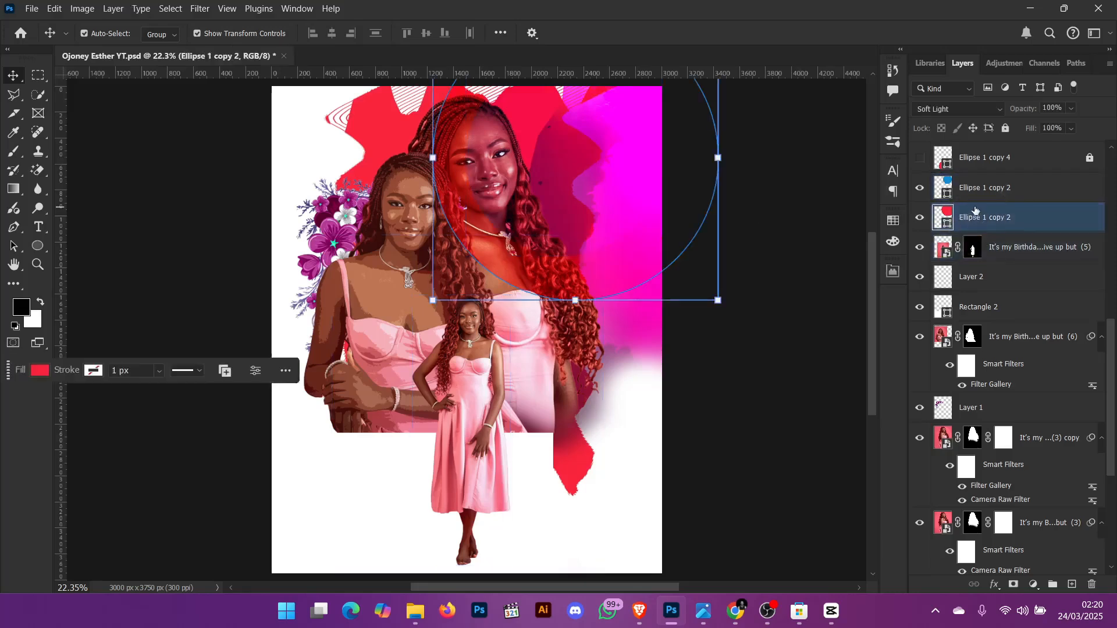
left_click(973, 198, "shift")
left_click_drag(492, 154, 354, 216)
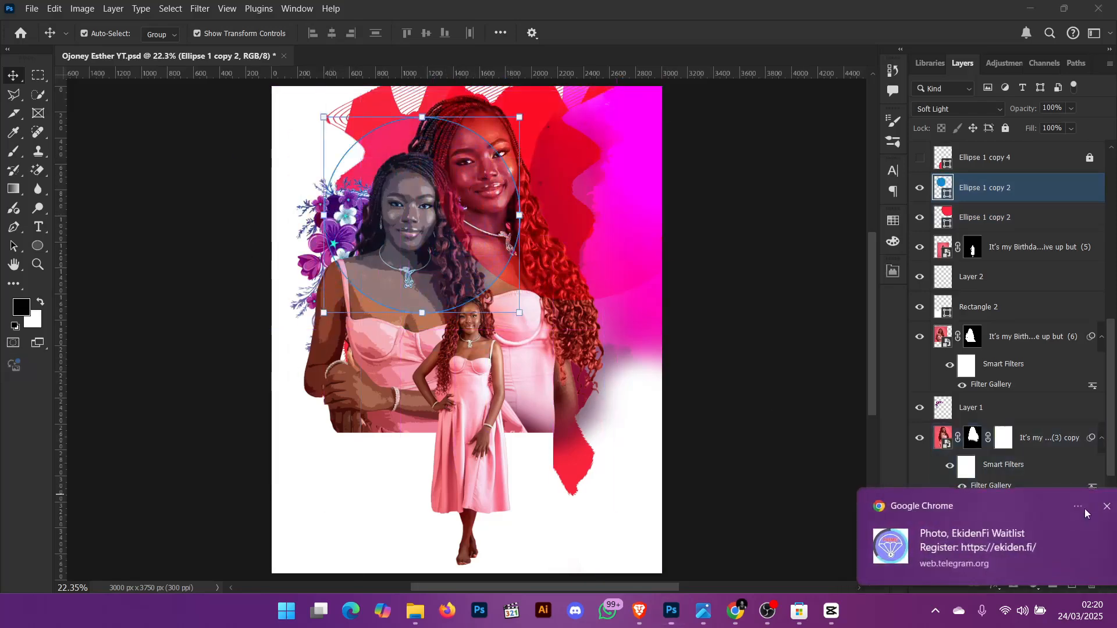
left_click(1086, 506)
left_click_drag(435, 197, 553, 142)
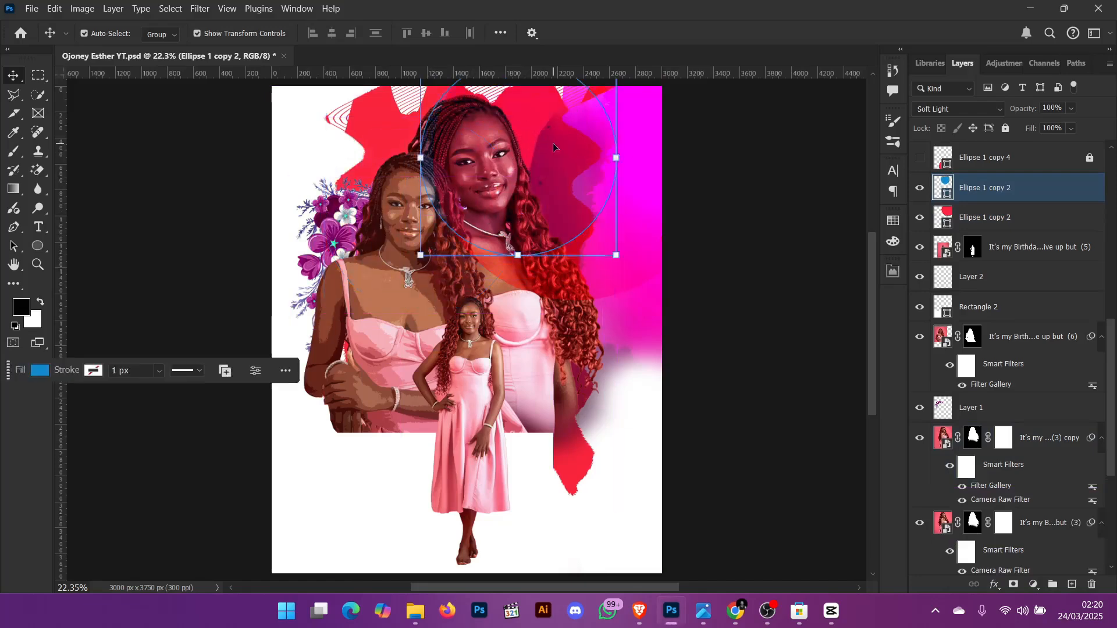
- Undo the blue ellipse moves and its visibility change
key("ctrl+z")
key("ctrl+z")
key("ctrl+z")
key("ctrl+z")
key("ctrl+z")
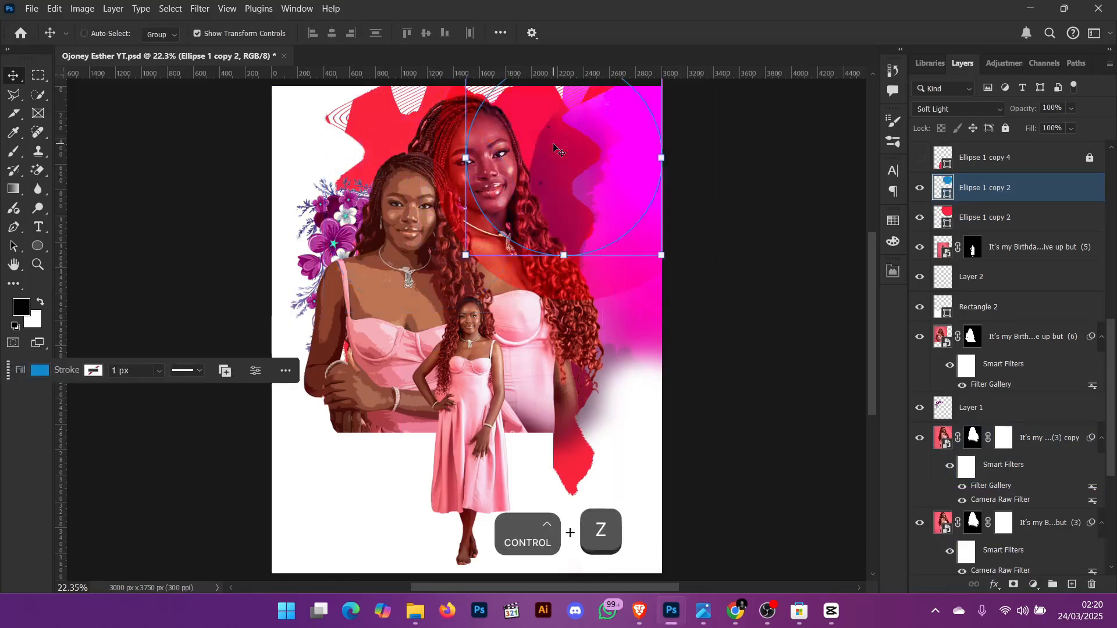
key("ctrl+z")
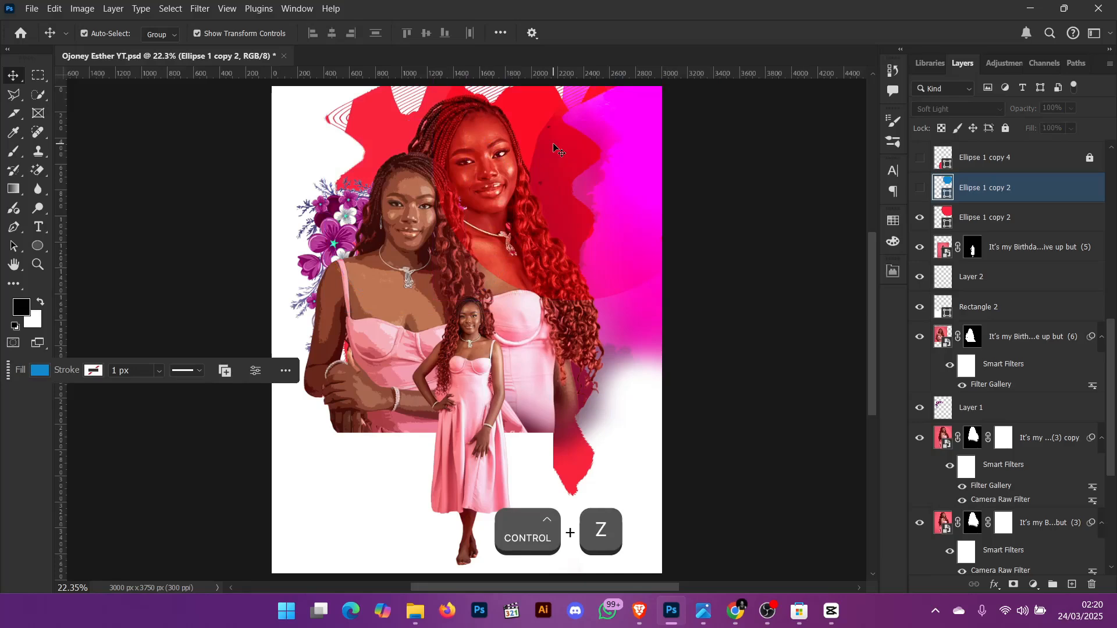
- Show the blue Ellipse 1 copy 2 and Ellipse 1 copy 4 layers
left_click(920, 187)
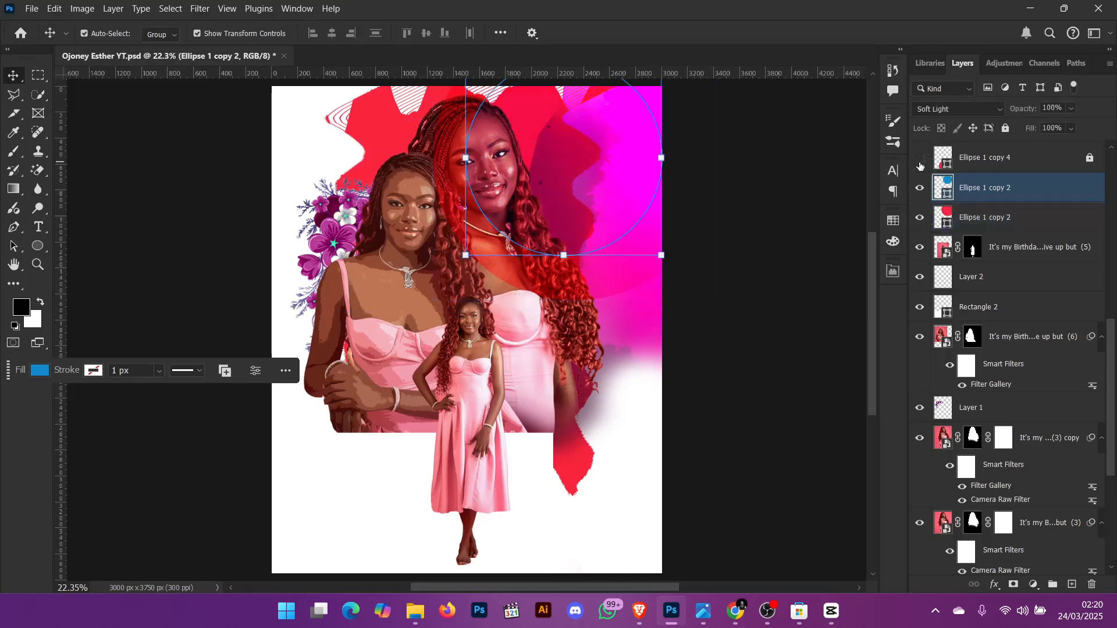
left_click(920, 160)
scroll(953, 172, "down", 1)
scroll(517, 429, "down", 2)
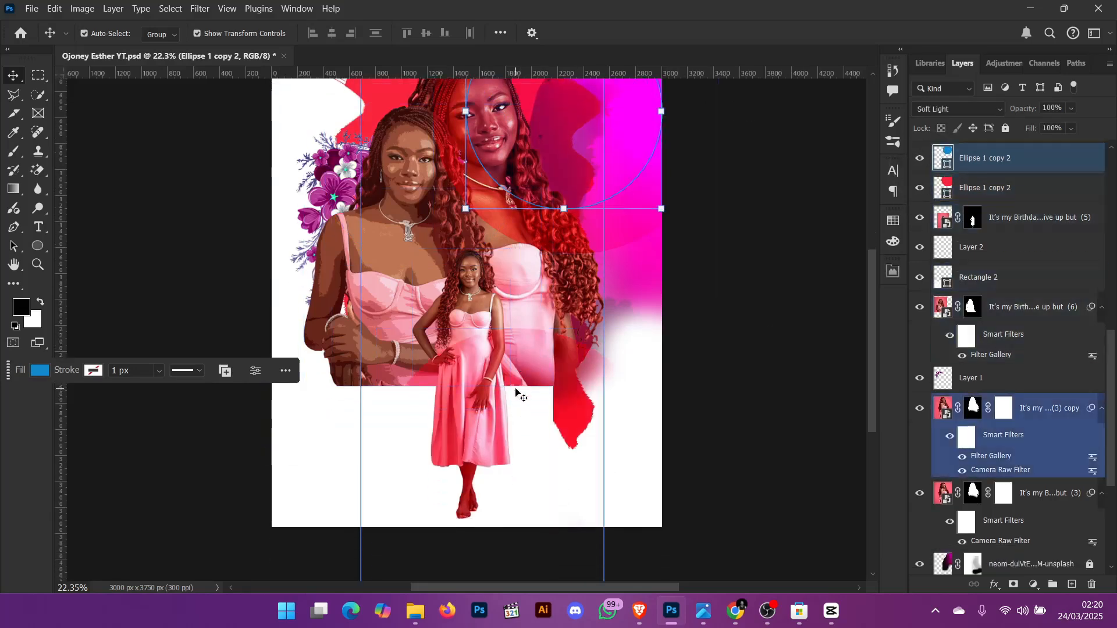
left_click(518, 368)
scroll(1027, 217, "up", 3)
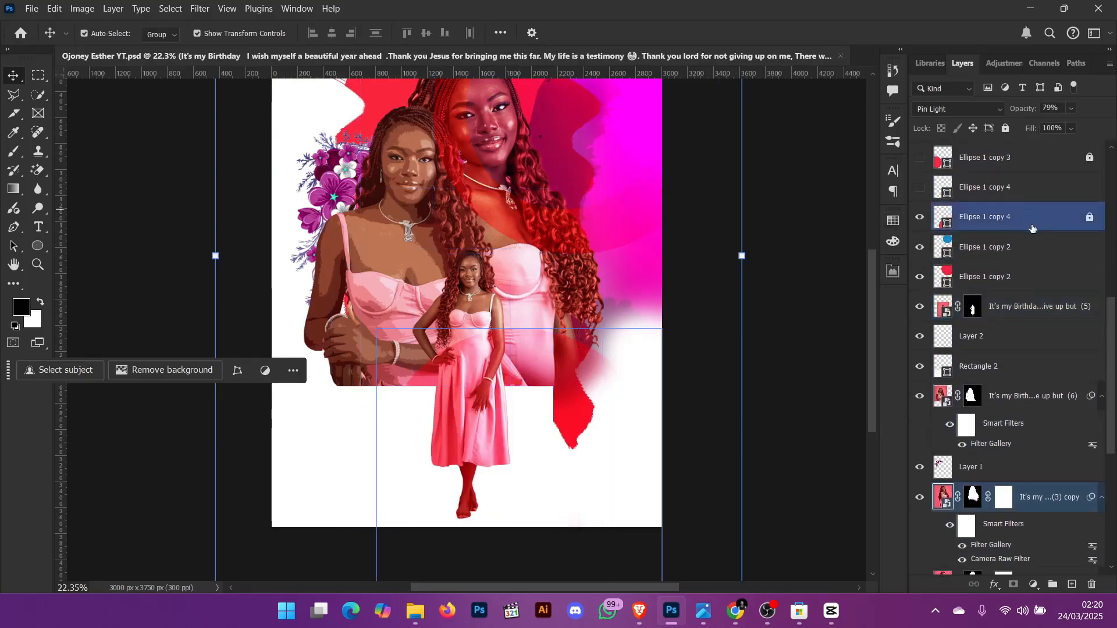
- Try unlocking and moving Ellipse 1 copy 4, then undo the changes
left_click(1090, 219)
mouse_move(500, 388)
left_mouse_down()
mouse_move(498, 347)
mouse_move(439, 326)
mouse_move(473, 311)
mouse_move(448, 326)
left_mouse_up()
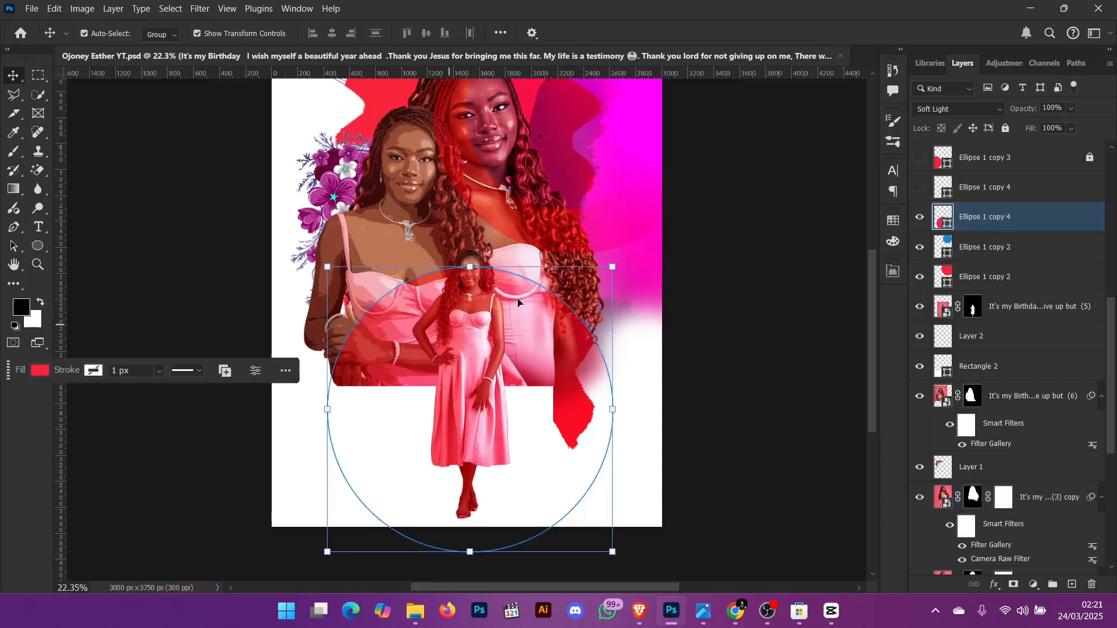
key("ctrl+z")
key("ctrl+z")
key("ctrl+z")
key("ctrl+z")
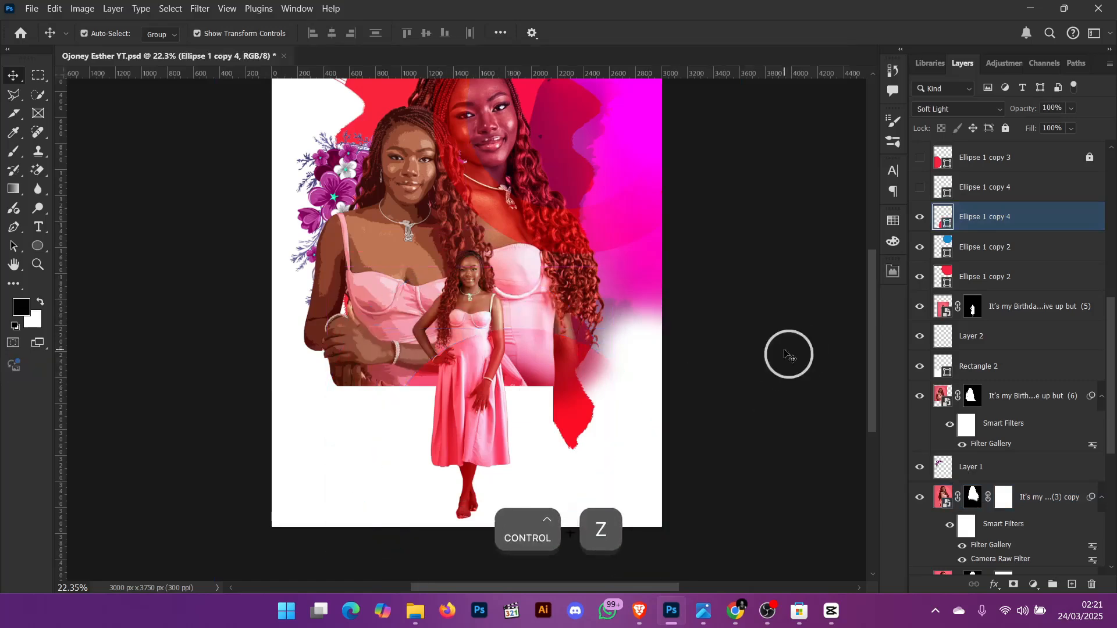
- Move the Ellipse 1 copy 4 circle up so it sits over both women's faces
key("ctrl+0")
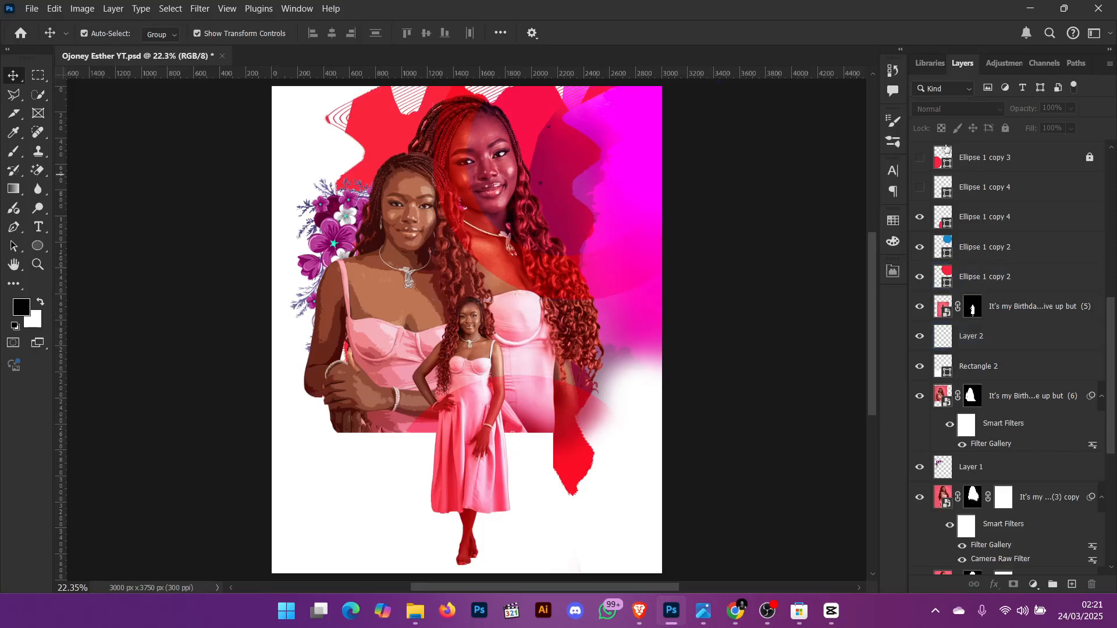
left_click(585, 453)
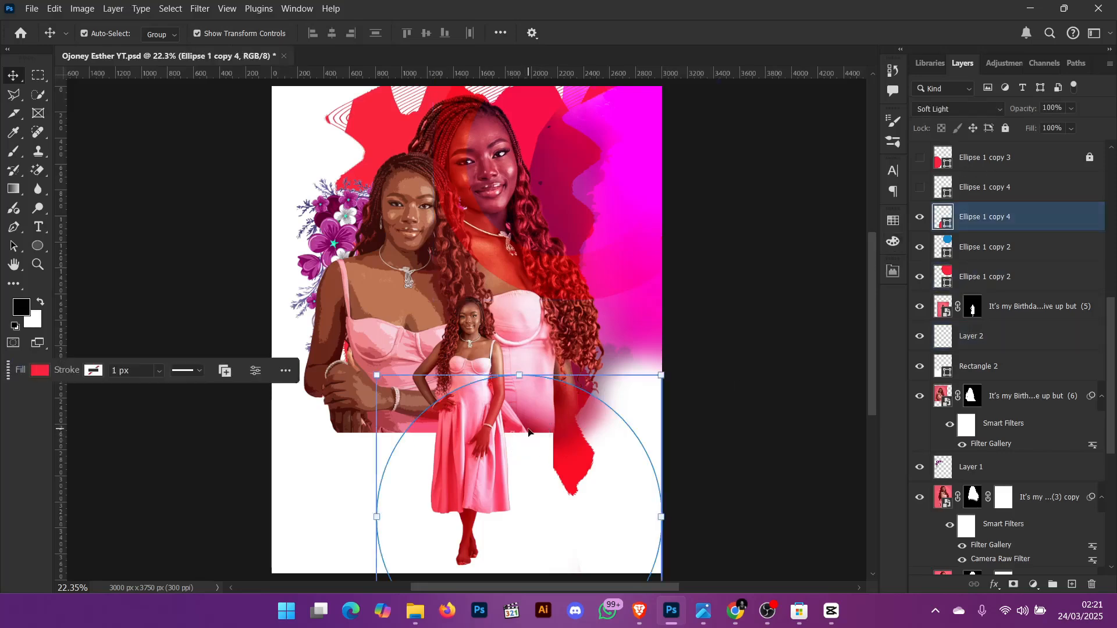
left_click_drag(521, 458, 456, 177)
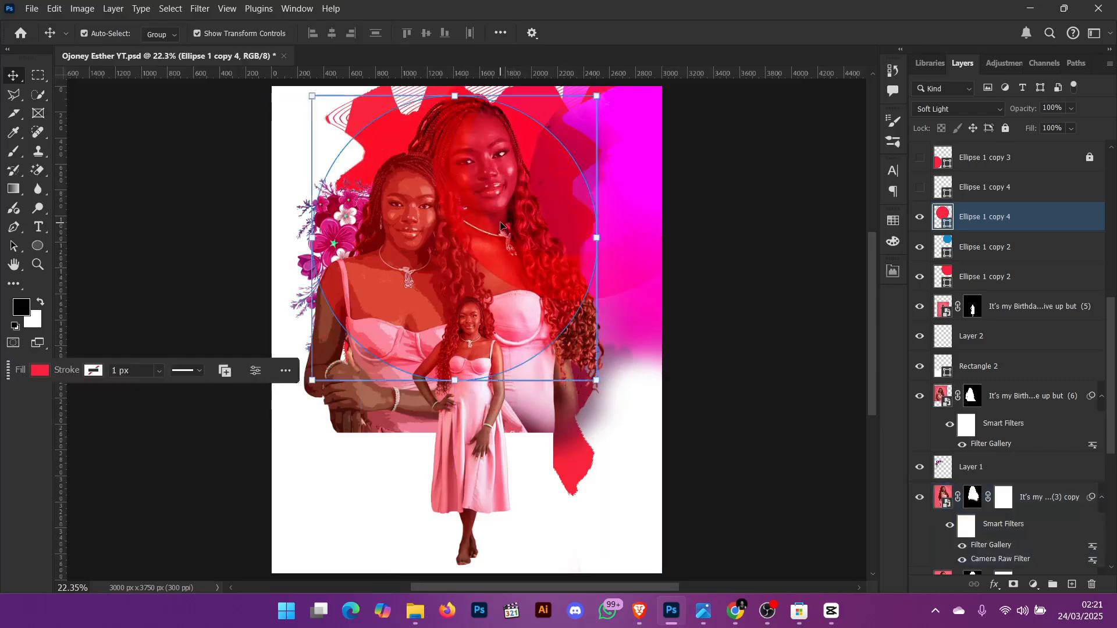
- Undo the move of the Ellipse 1 copy 4 circle over the women's faces
key("ctrl+z")
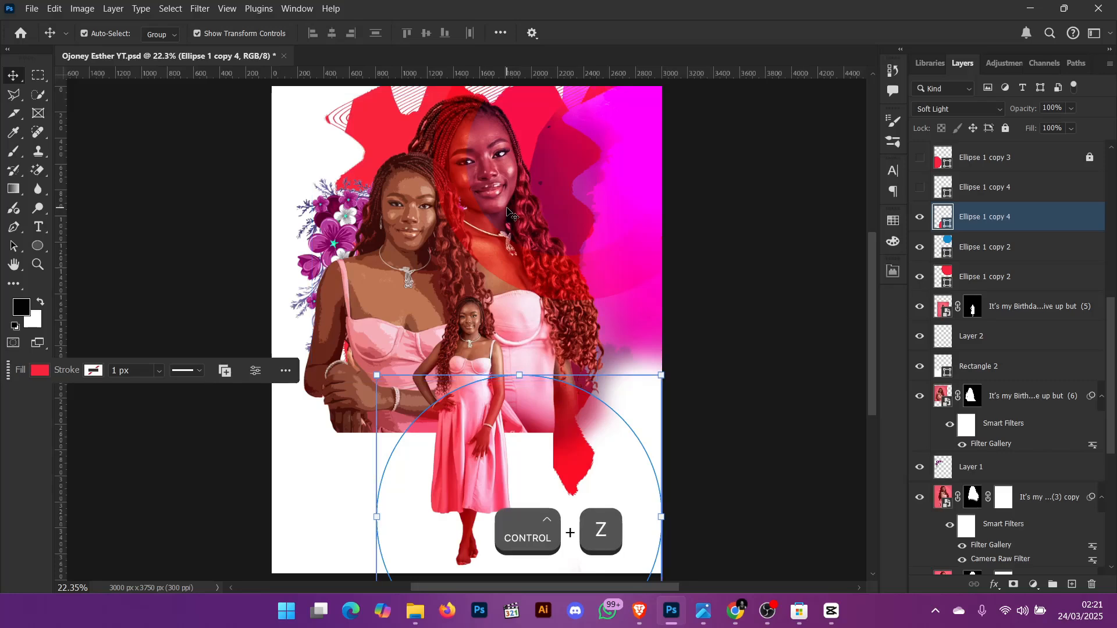
- Show the upper Ellipse 1 copy 4 layer and try moving its shape, then undo the move
left_click(918, 189)
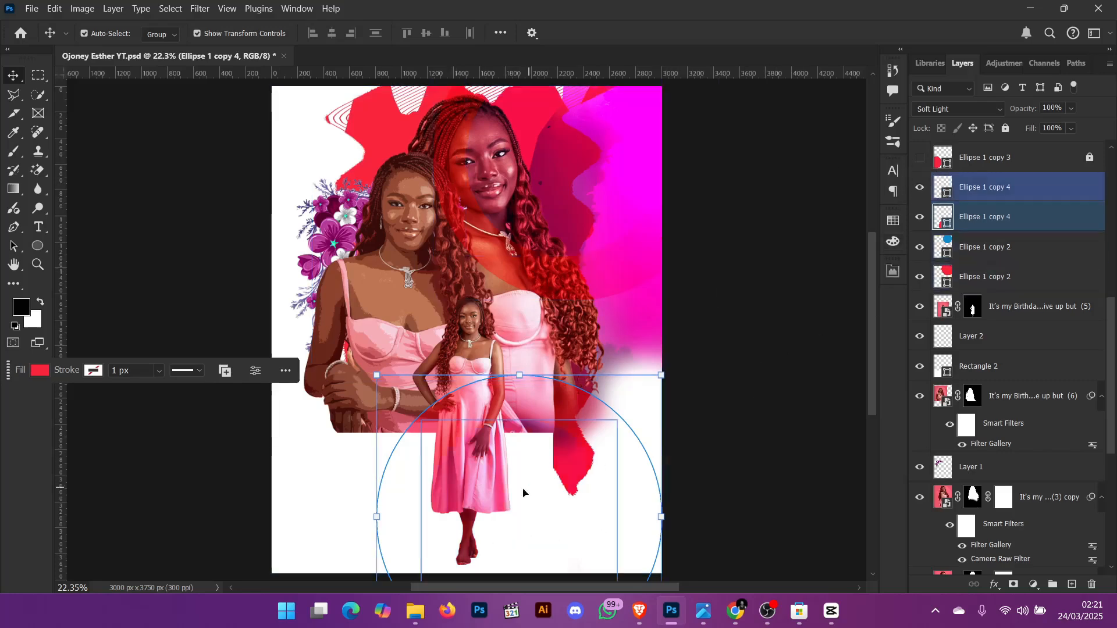
left_click_drag(513, 482, 474, 272)
key("ctrl+z")
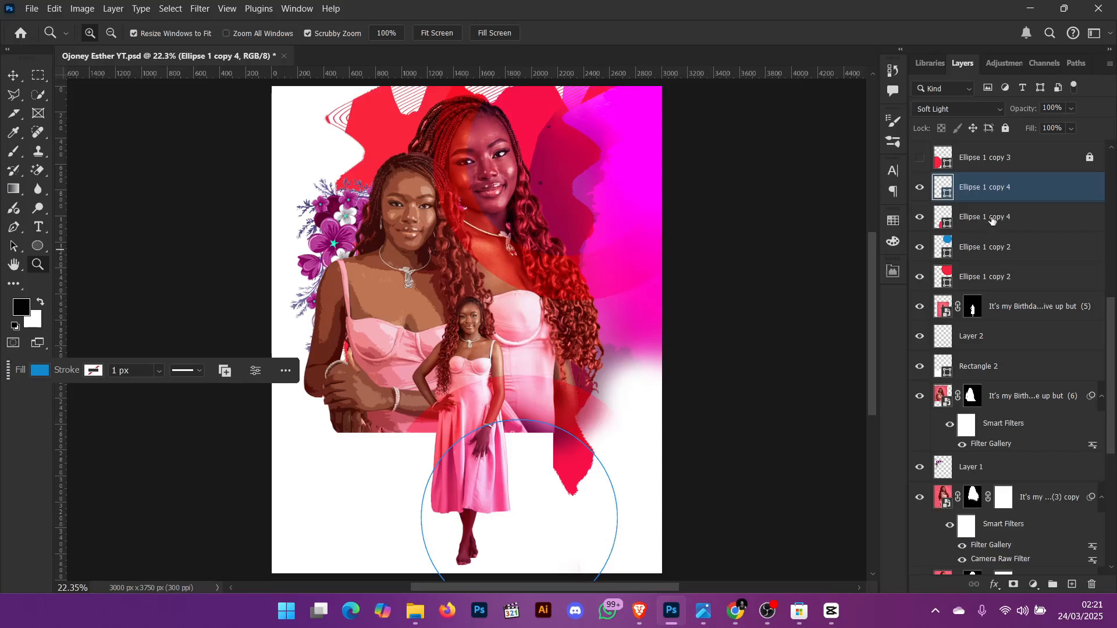
- Show both Ellipse 1 copy 3 layers, the red and the blue circle, above the Ellipse 1 copy 4 layers
scroll(979, 218, "up", 1)
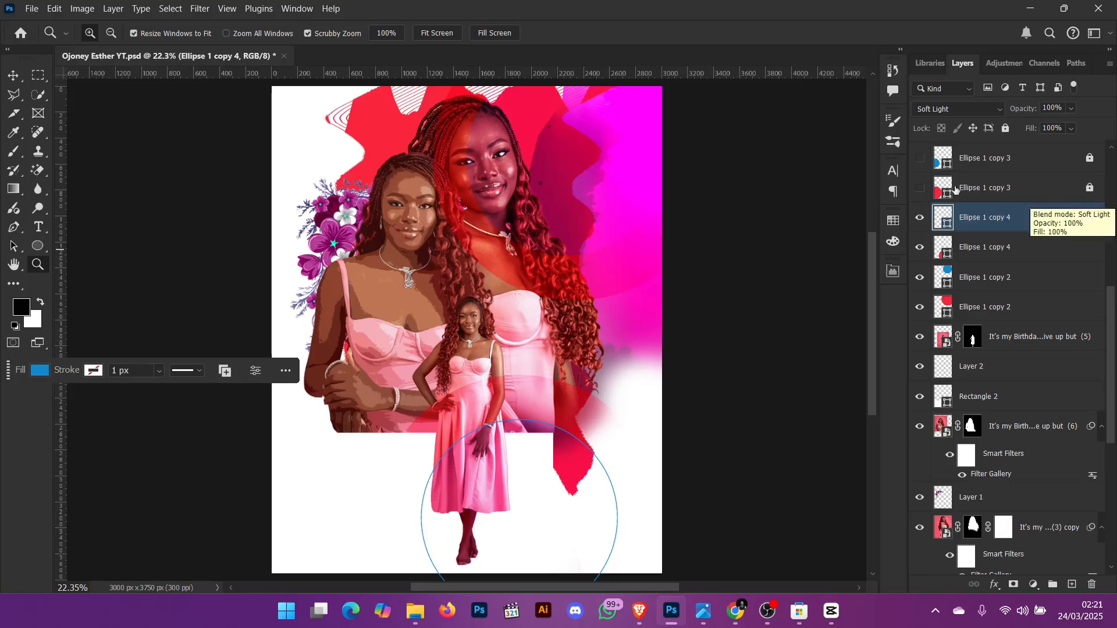
left_click(920, 188)
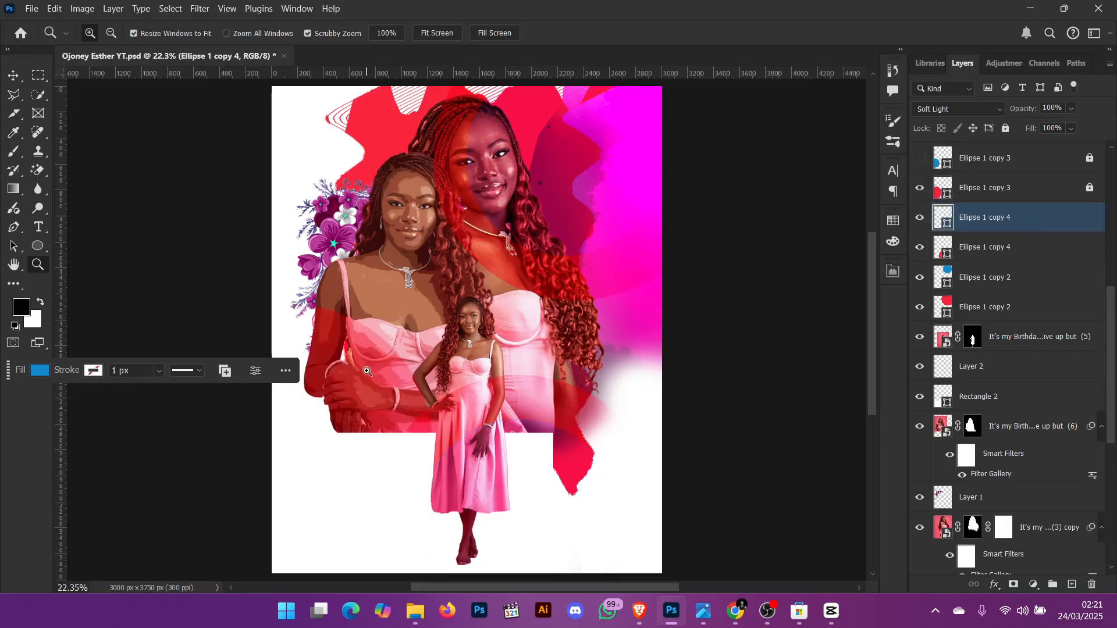
left_click(1090, 188)
left_click_drag(356, 405, 389, 407)
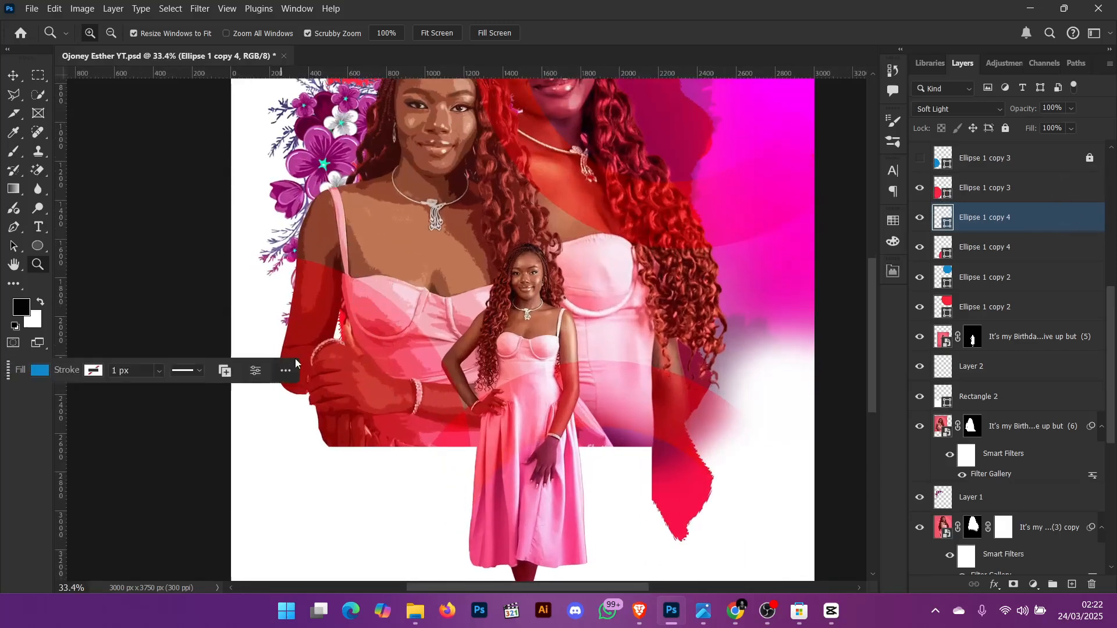
key("ctrl+0")
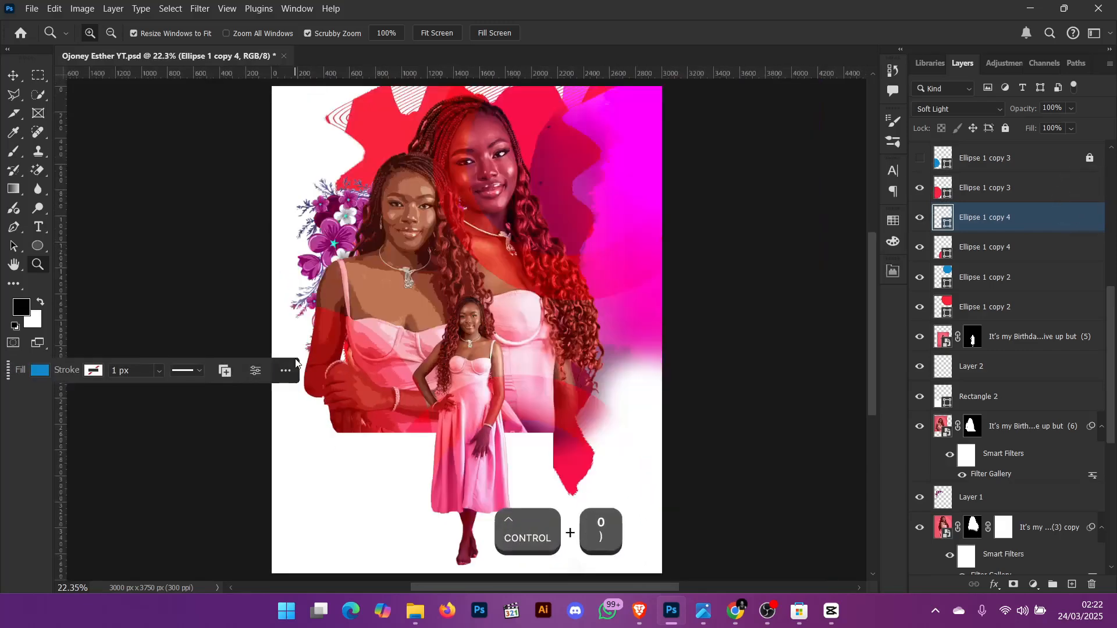
left_click(920, 160)
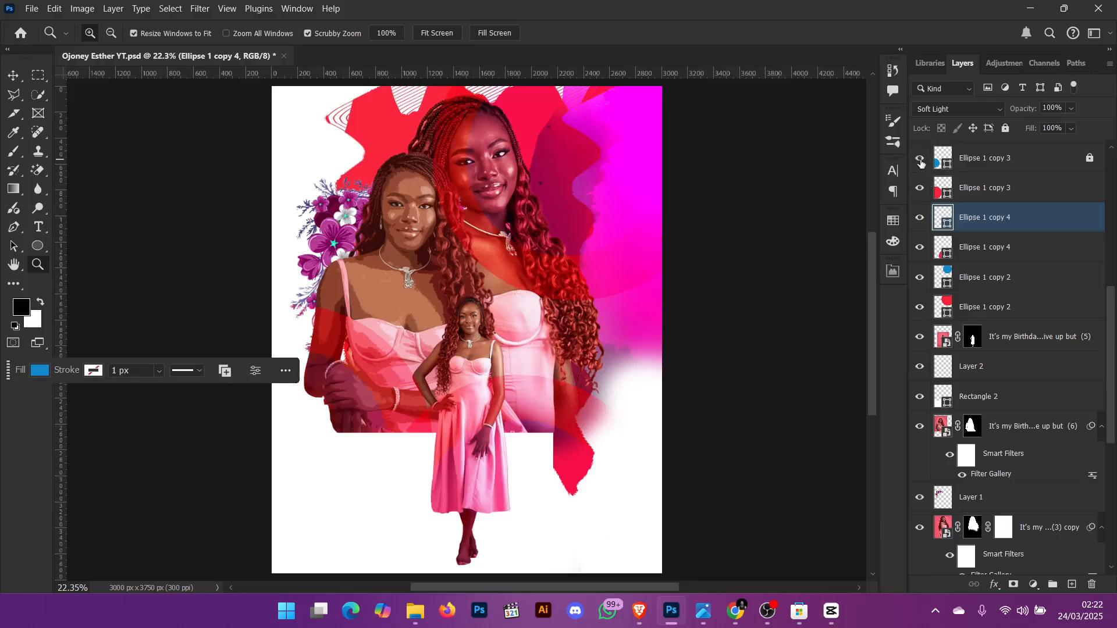
- Try drawing an ellipse shape over the left woman's face, then undo it
scroll(1041, 215, "up", 5)
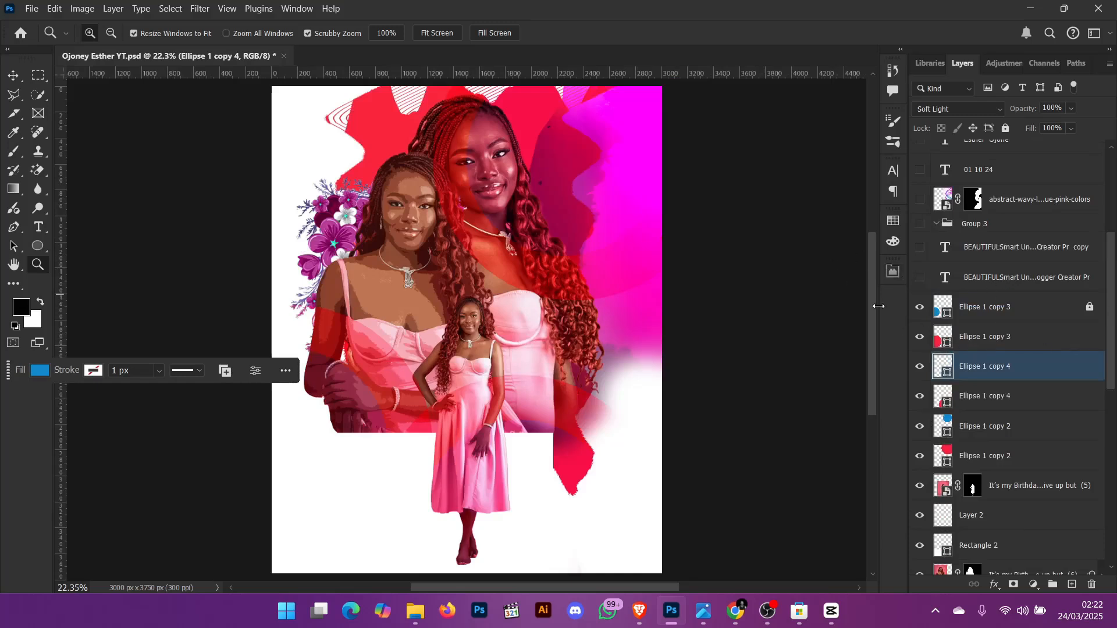
left_click(40, 250)
left_click_drag(346, 192, 503, 373)
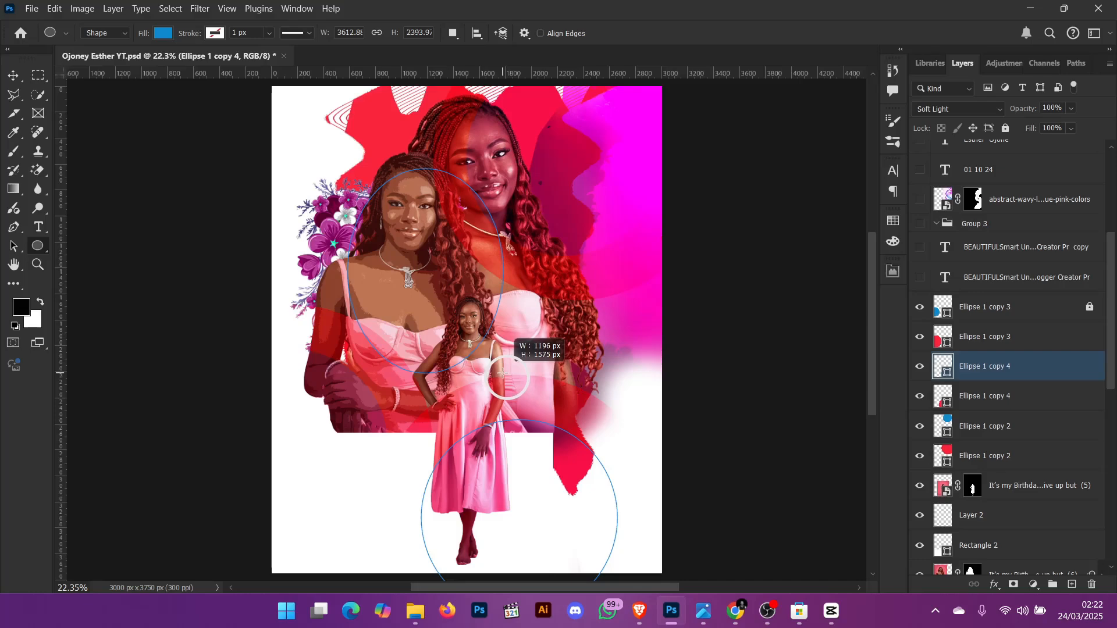
left_click_drag(504, 373, 514, 594)
key("shift+Left")
key("ctrl+z")
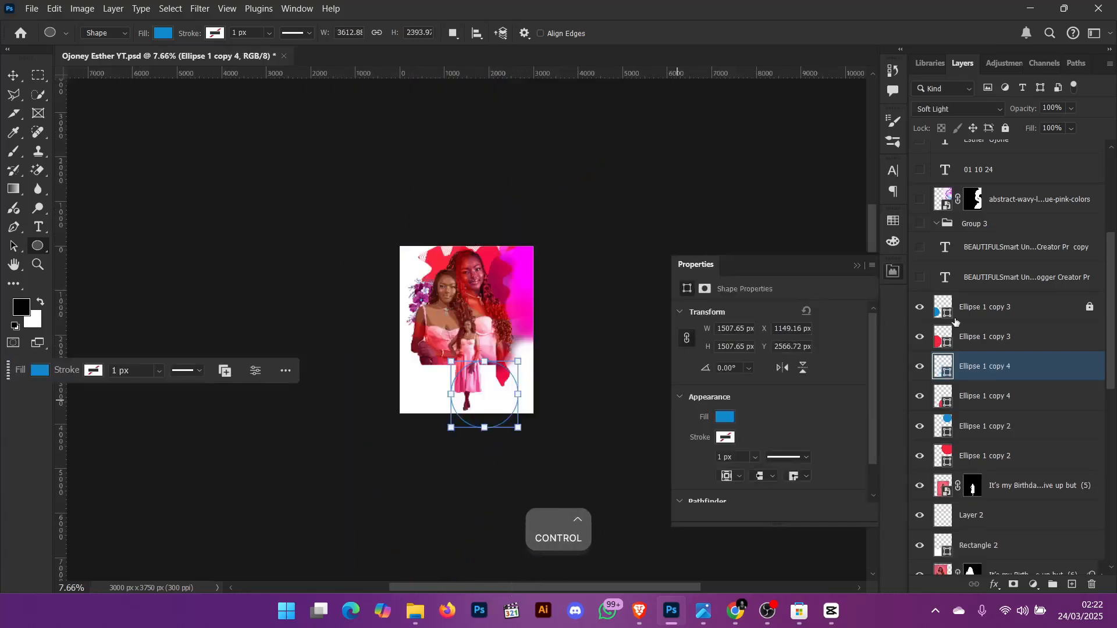
- Try drawing a rectangle shape over the left woman with the Rectangle Tool, then undo it
scroll(955, 321, "up", 1)
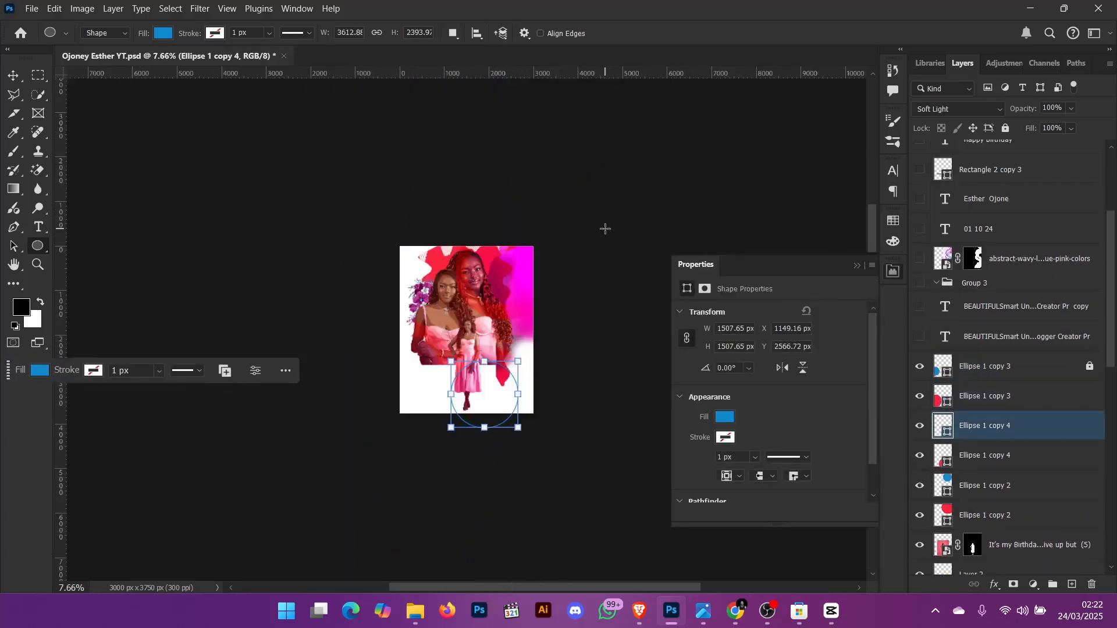
key("ctrl+0")
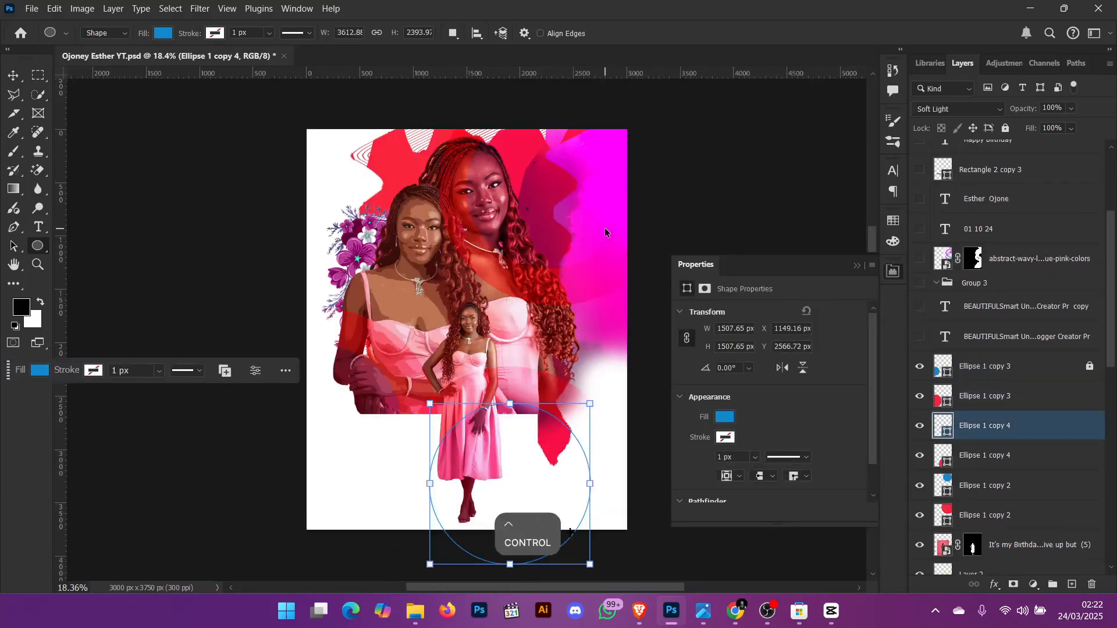
right_click(38, 246)
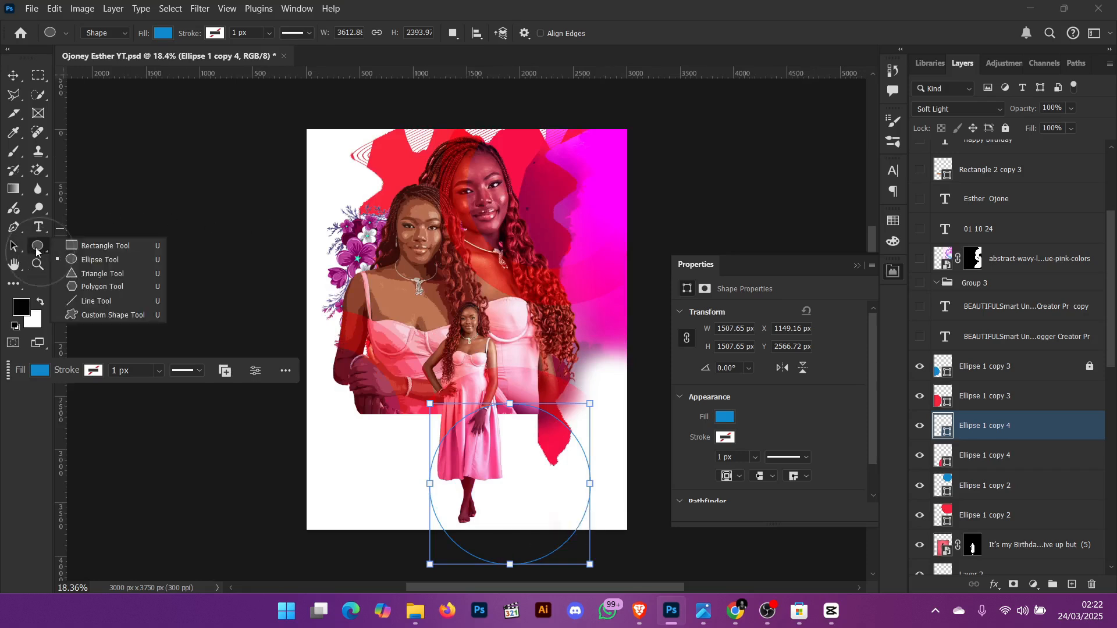
left_click(69, 251)
left_click_drag(351, 172, 468, 376)
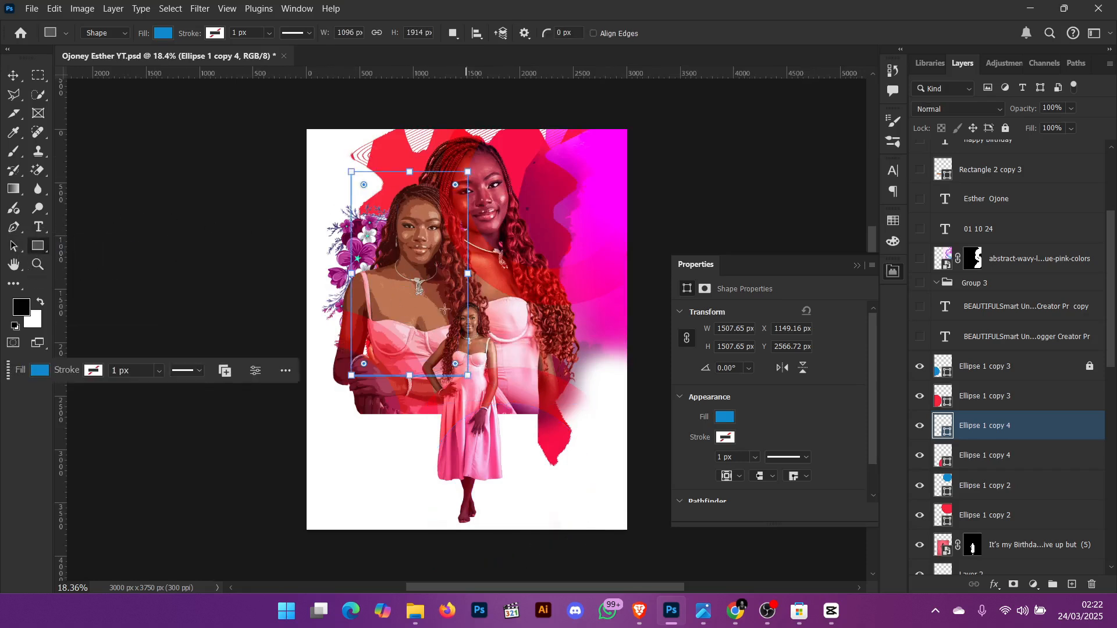
key("ctrl+z")
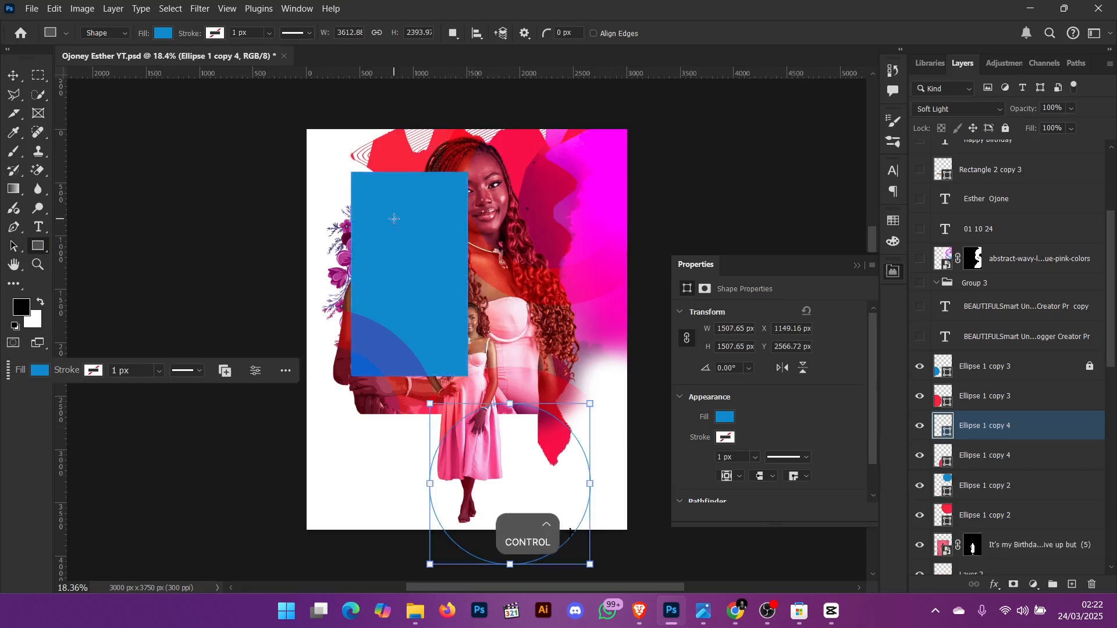
key("v")
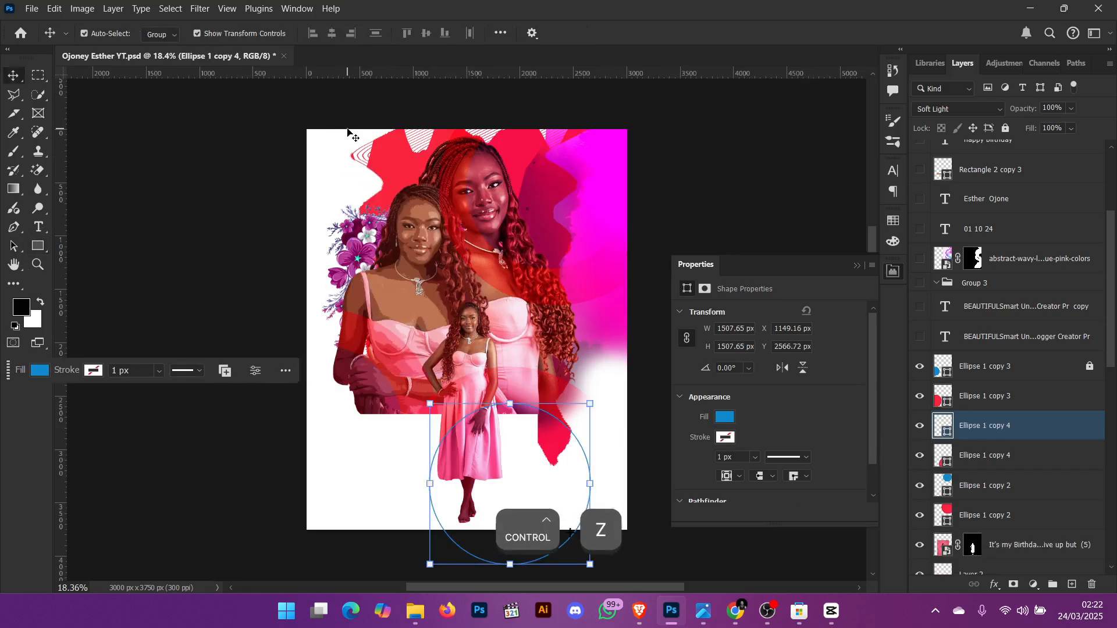
- Collapse the Properties panel and show the BEAUTIFULSmart Un...ogger Creator Pr text layer
left_click(857, 265)
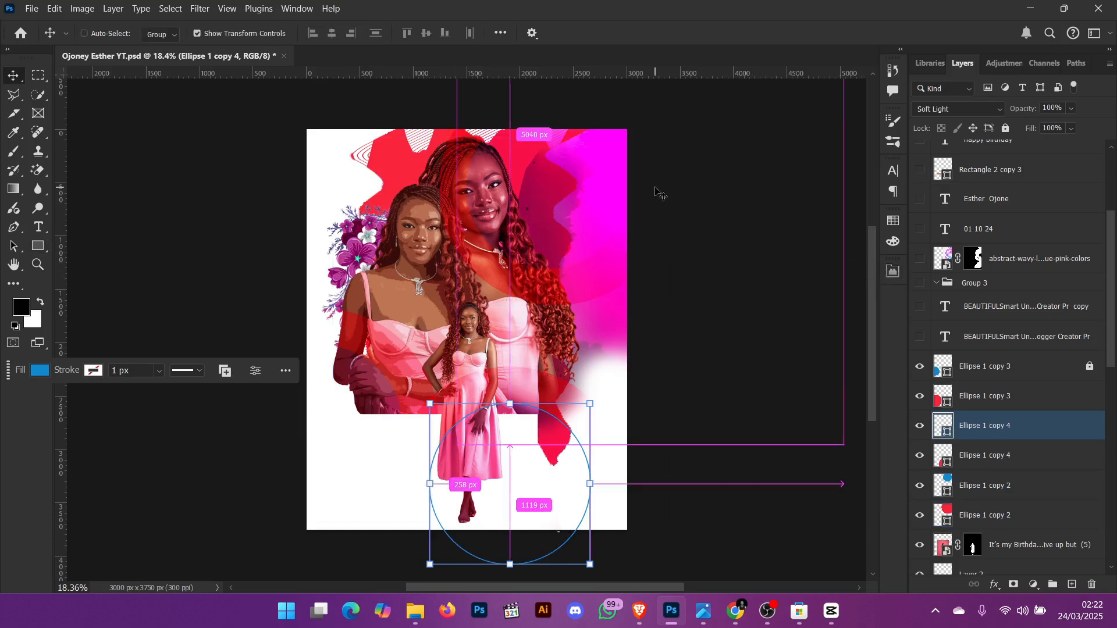
key("ctrl+0")
left_click(670, 291)
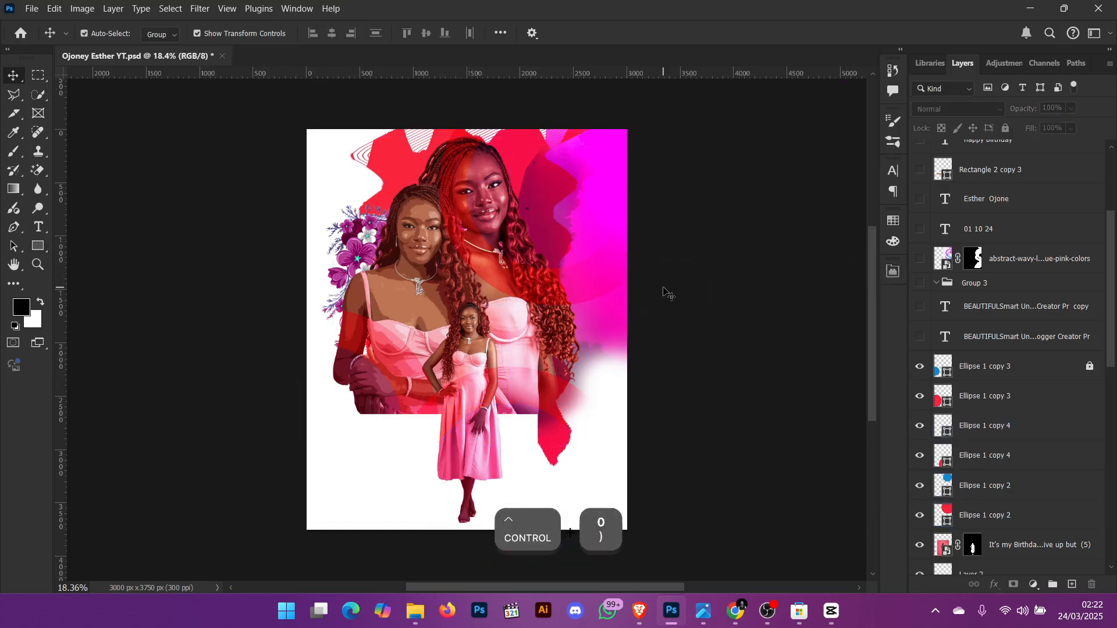
key("ctrl+0")
left_click(673, 272)
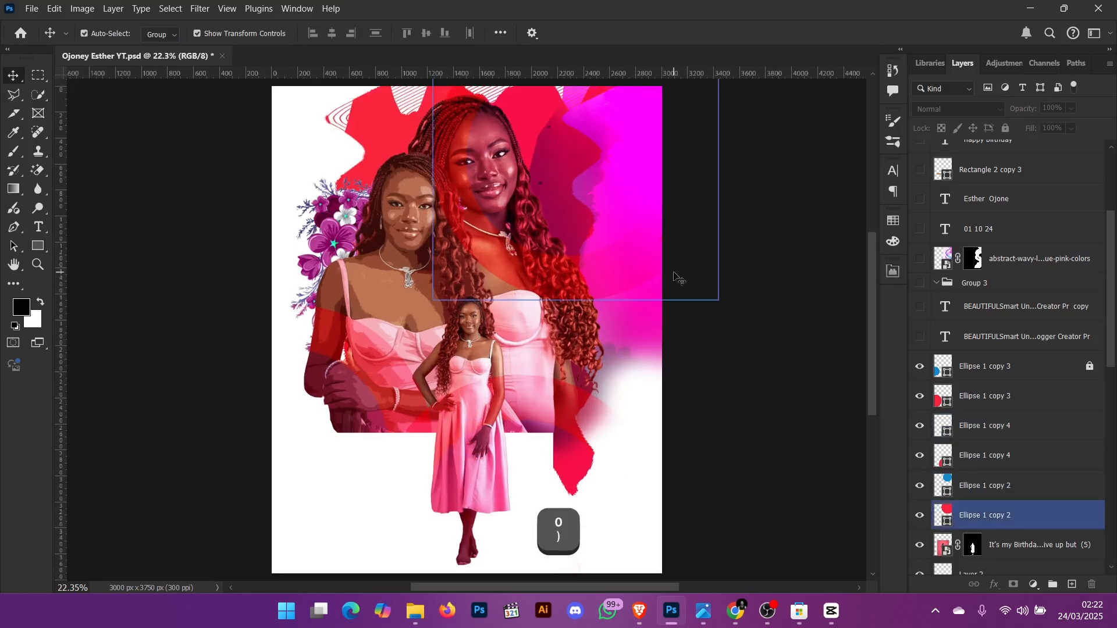
left_click(745, 285)
left_click(924, 338)
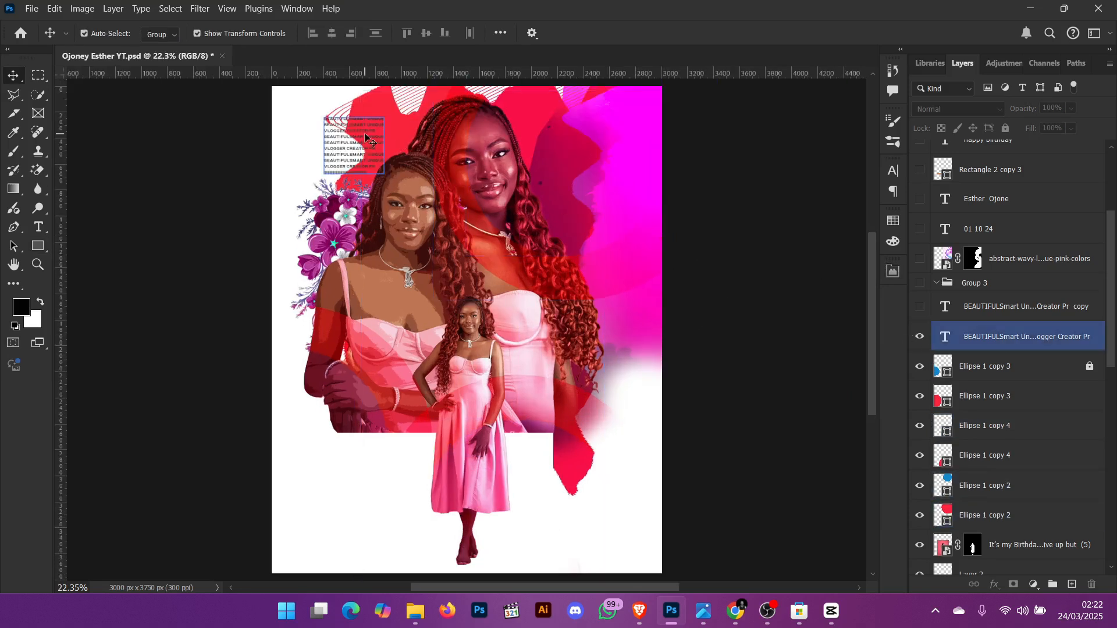
- Show the BEAUTIFULSmart Un...Creator Pr copy text layer and zoom in to inspect the repeated text blocks
key("z")
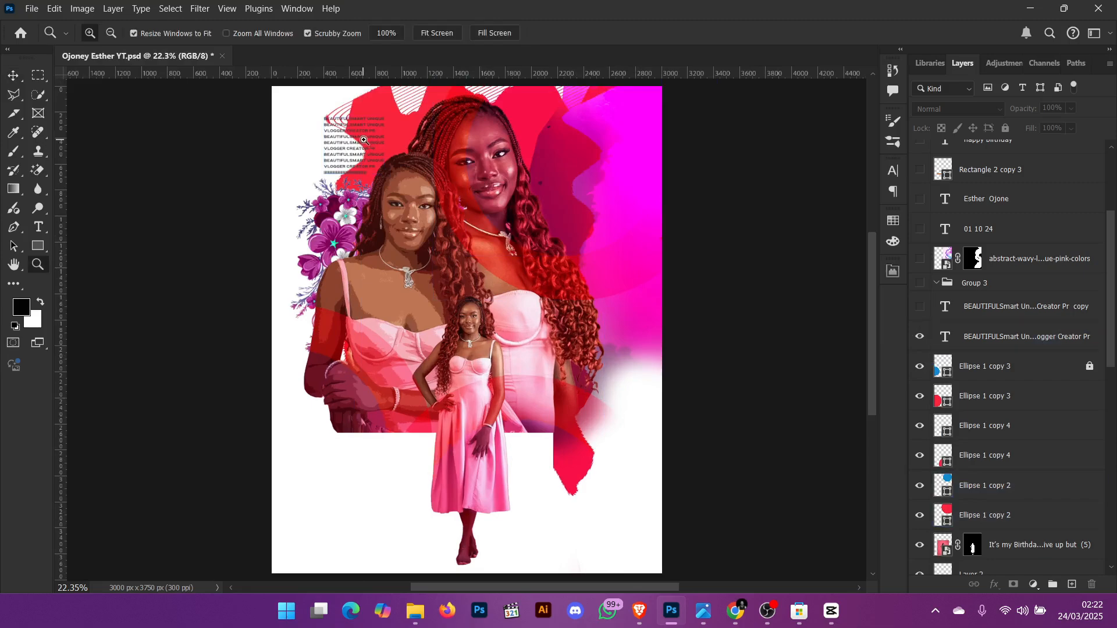
left_click_drag(329, 129, 362, 203)
key("ctrl+0")
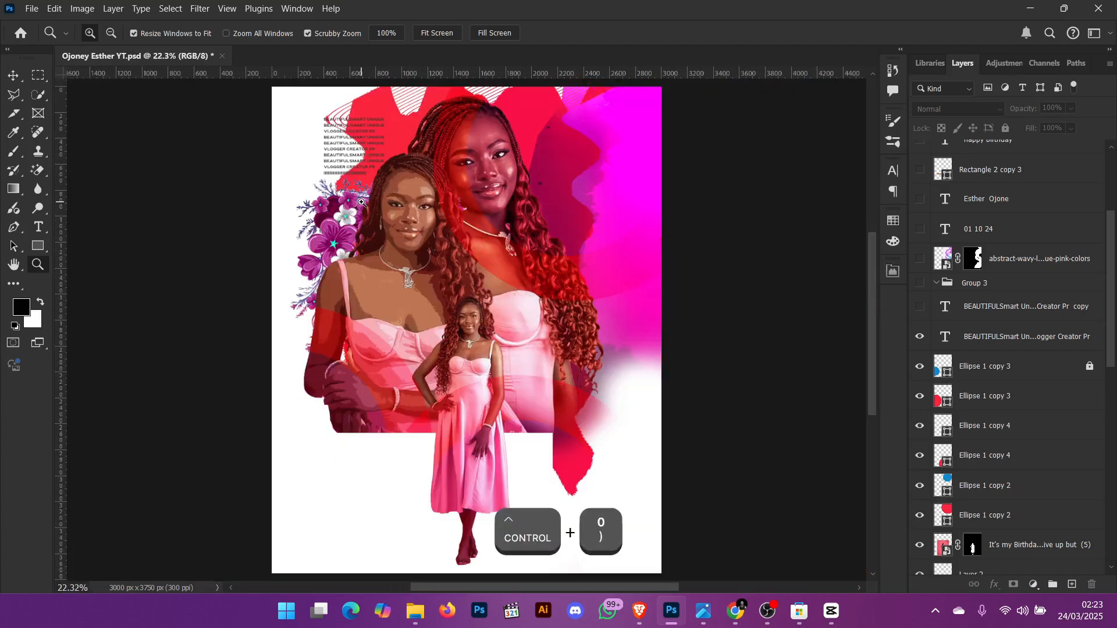
left_click(920, 306)
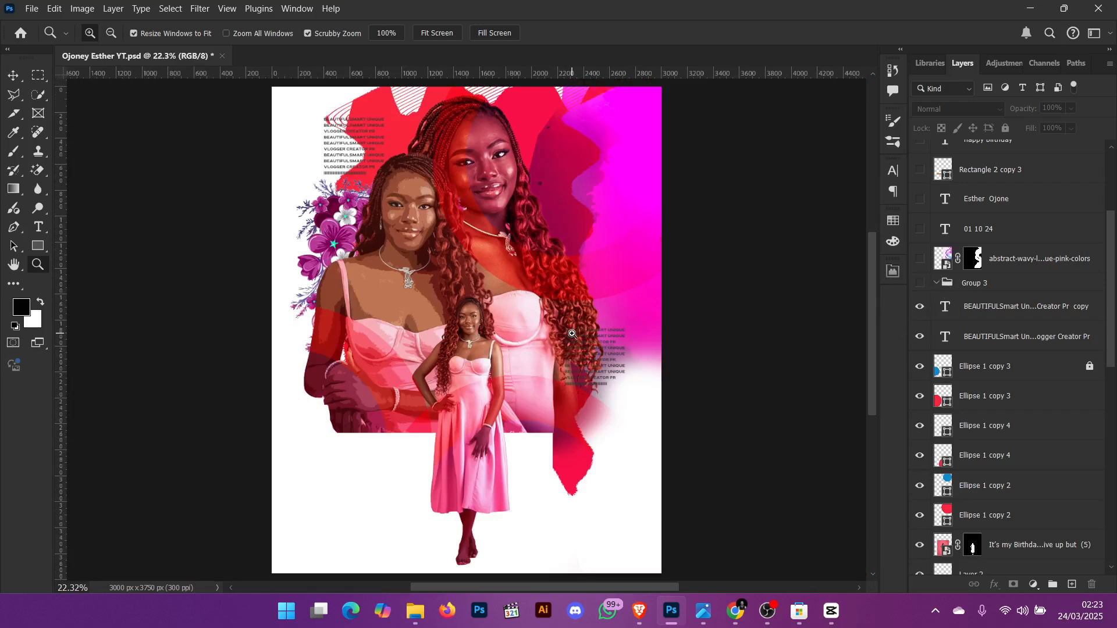
left_click_drag(573, 335, 640, 424)
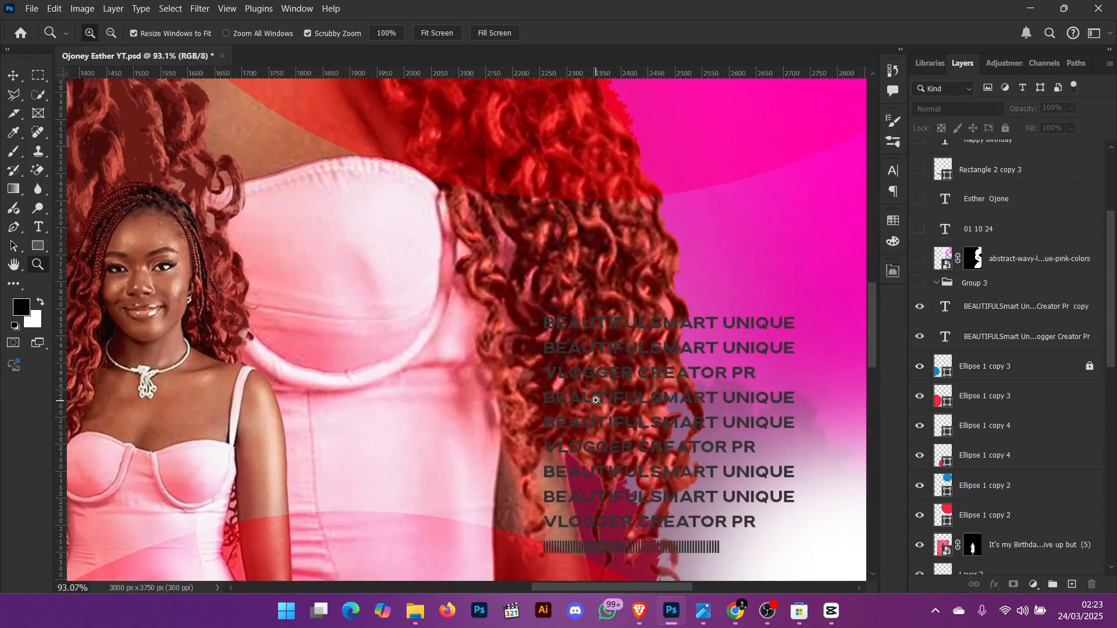
key("ctrl+0")
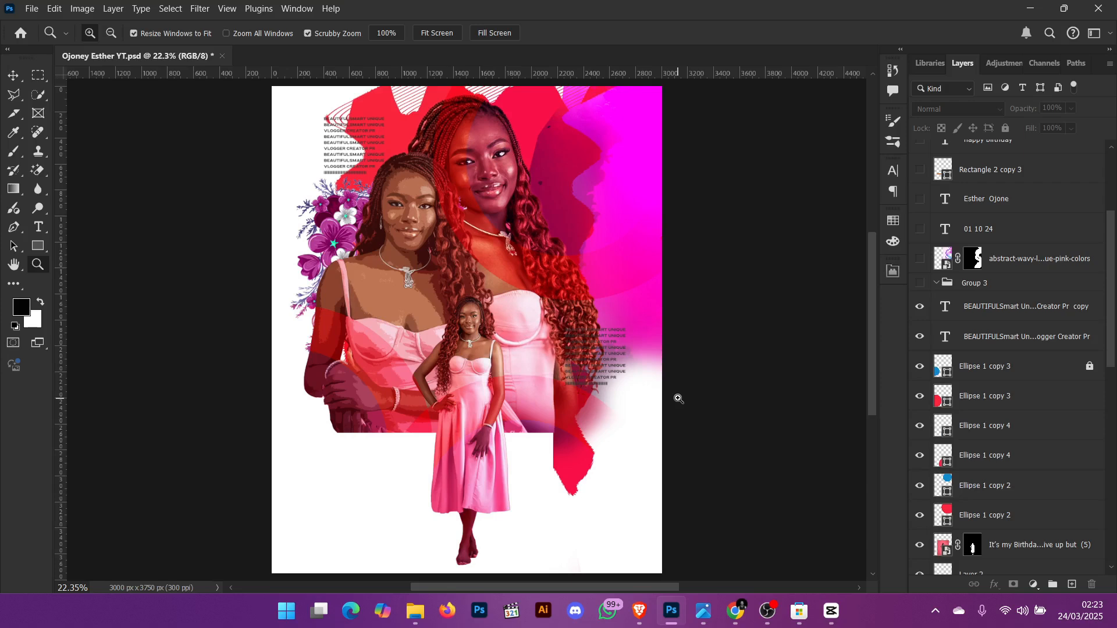
- Show Group 3 and the abstract-wavy-lines layer, and set that layer's blend mode to Normal
left_click(919, 282)
left_click(918, 259)
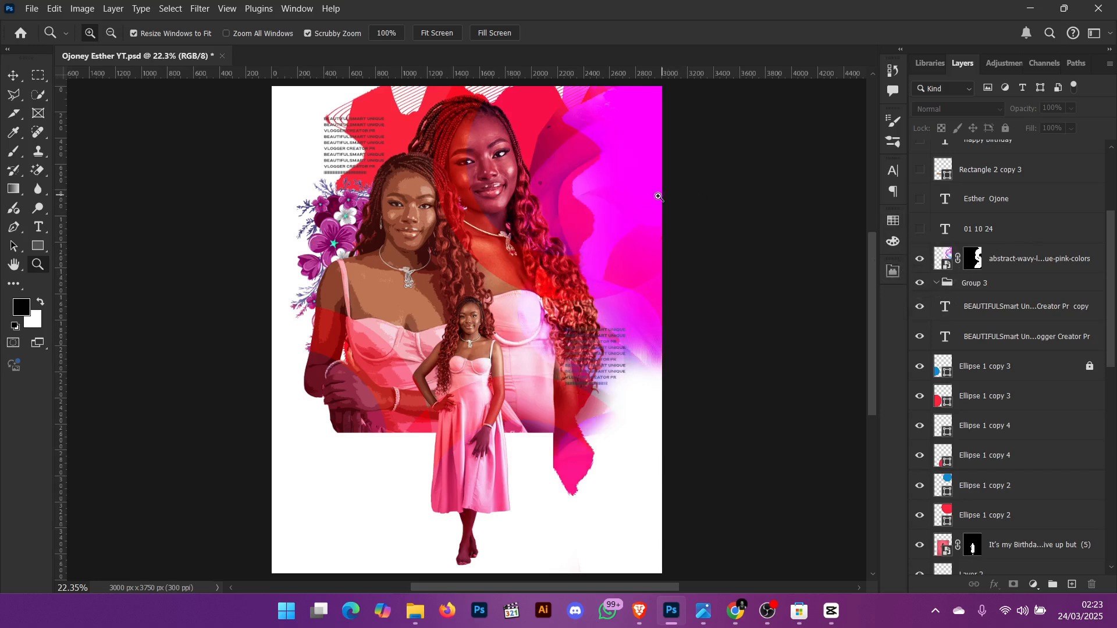
left_click(989, 263)
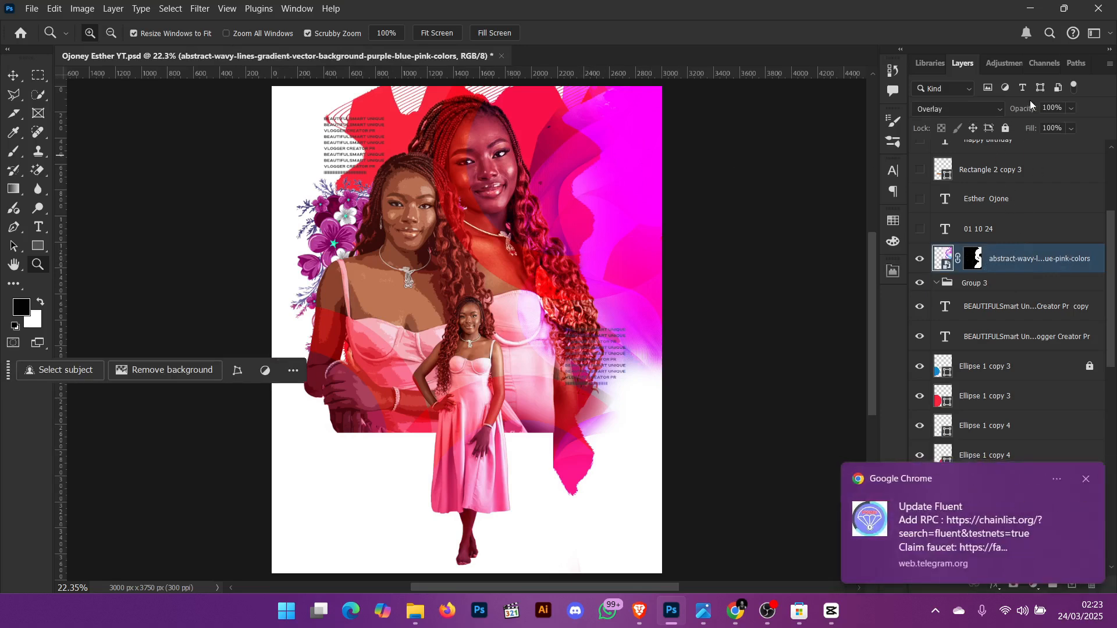
left_click(975, 109)
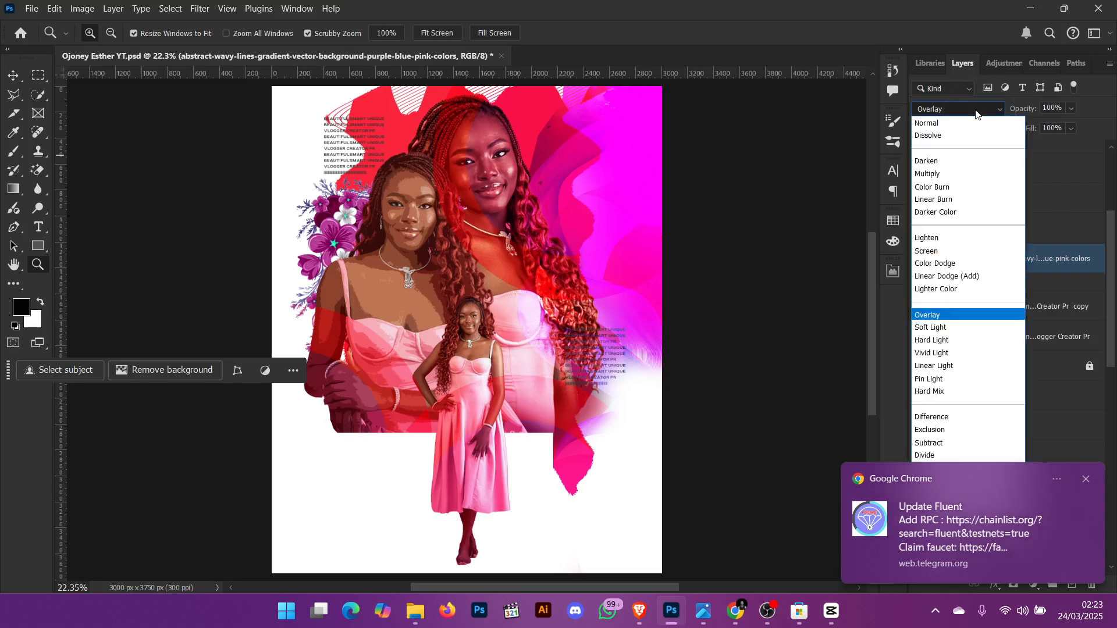
left_click(966, 124)
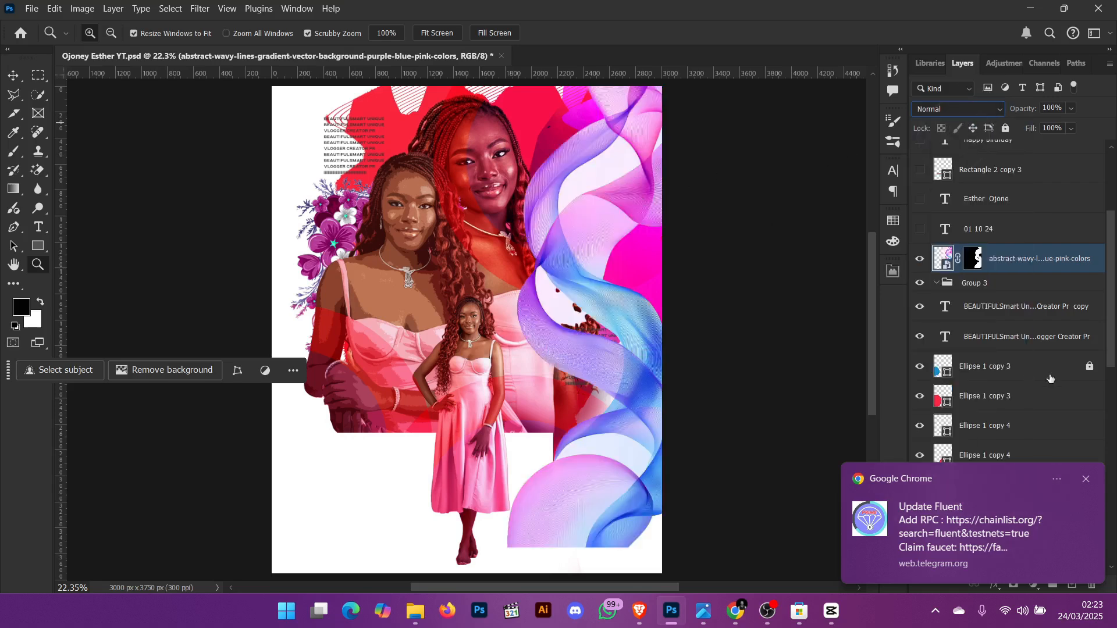
left_click(1085, 479)
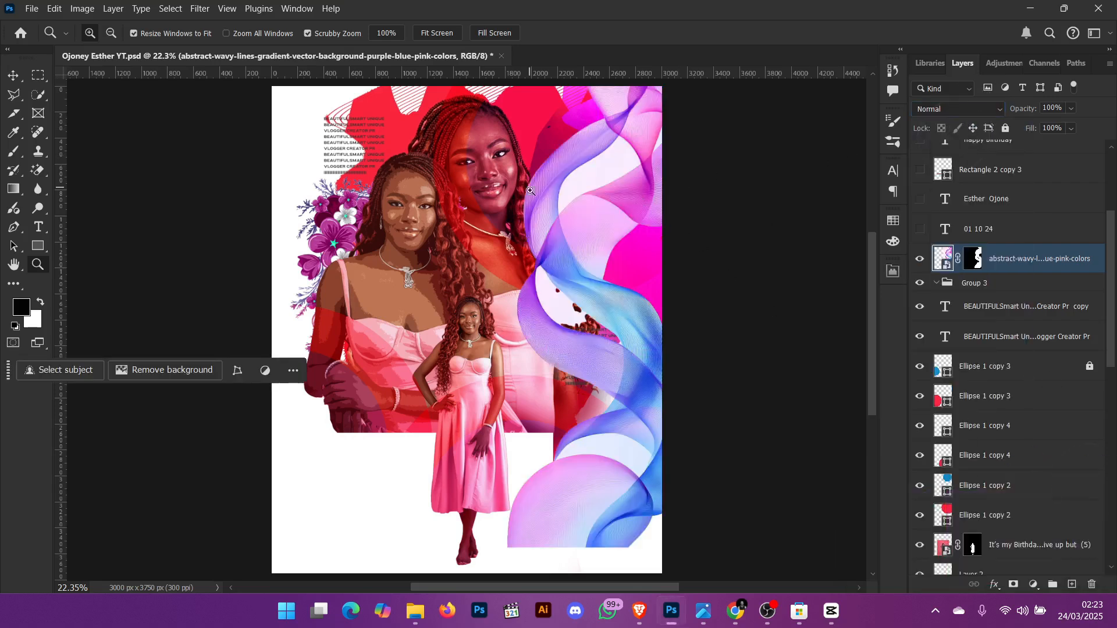
- Try moving the abstract-wavy-lines layer to the left, then undo the move
key("v")
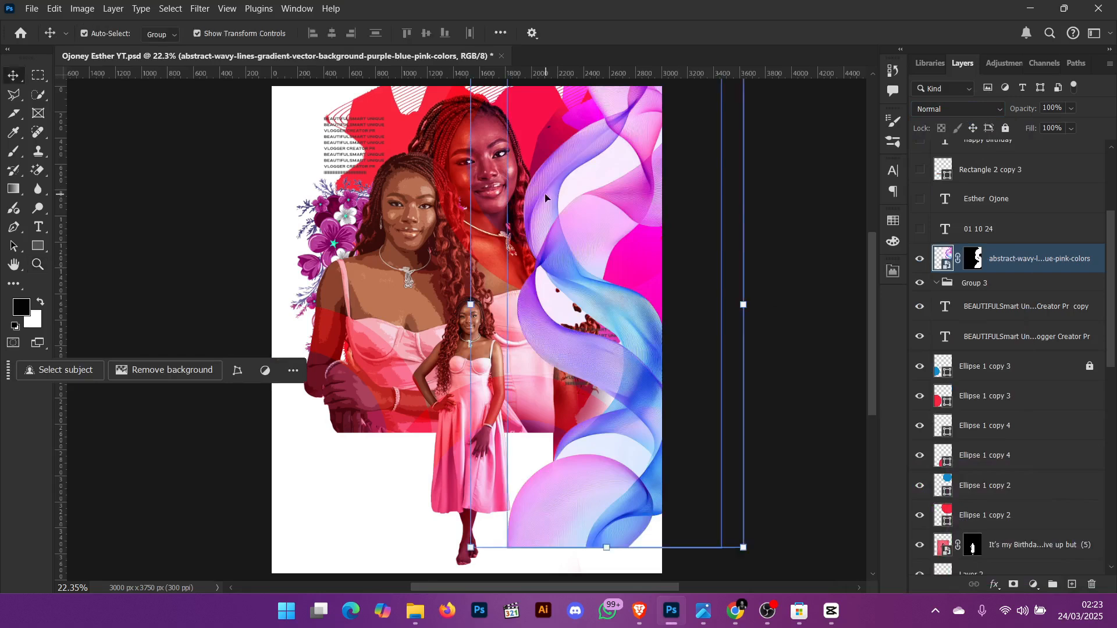
mouse_move(545, 198)
left_mouse_down()
mouse_move(561, 217)
mouse_move(429, 237)
mouse_move(462, 182)
mouse_move(458, 204)
left_mouse_up()
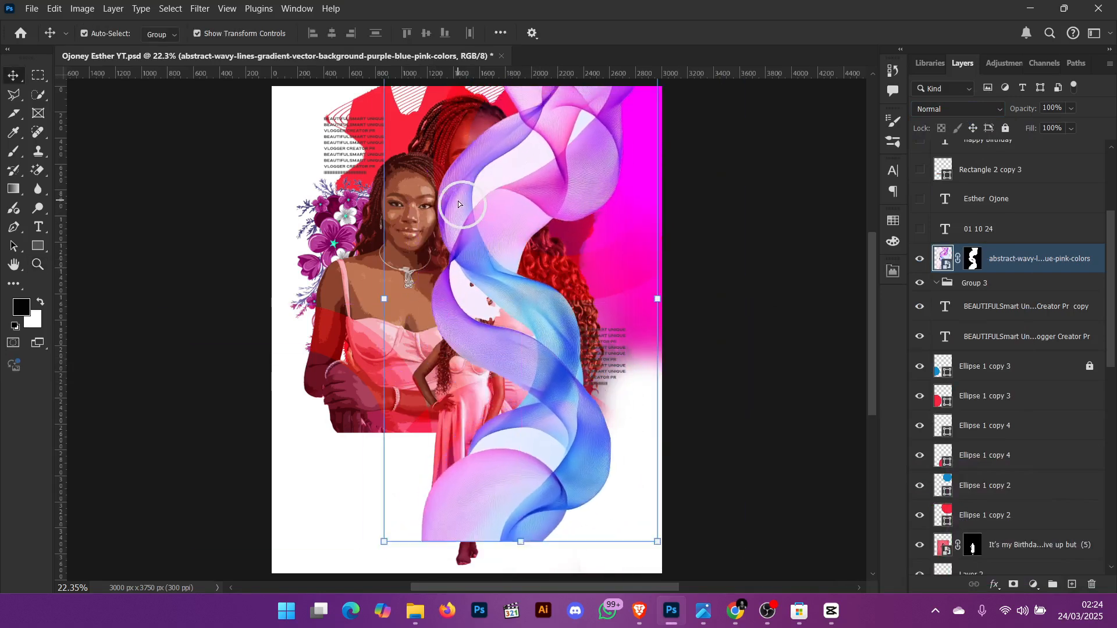
key("ctrl+z")
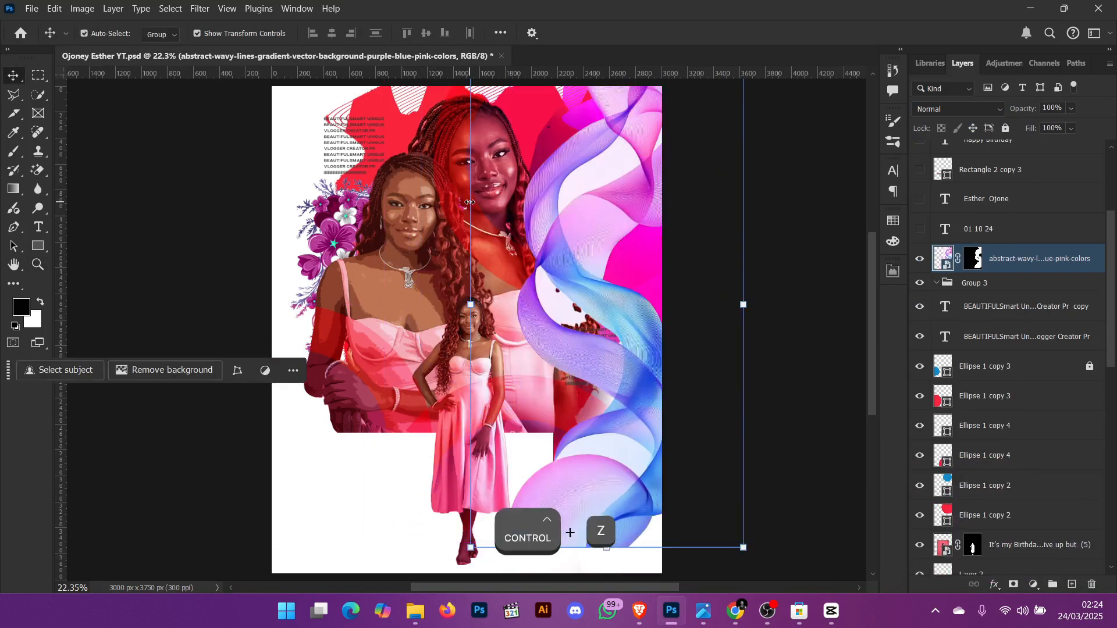
- Set the abstract-wavy-lines layer's blend mode to Overlay and show the 01 10 24 text layer
left_click(951, 111)
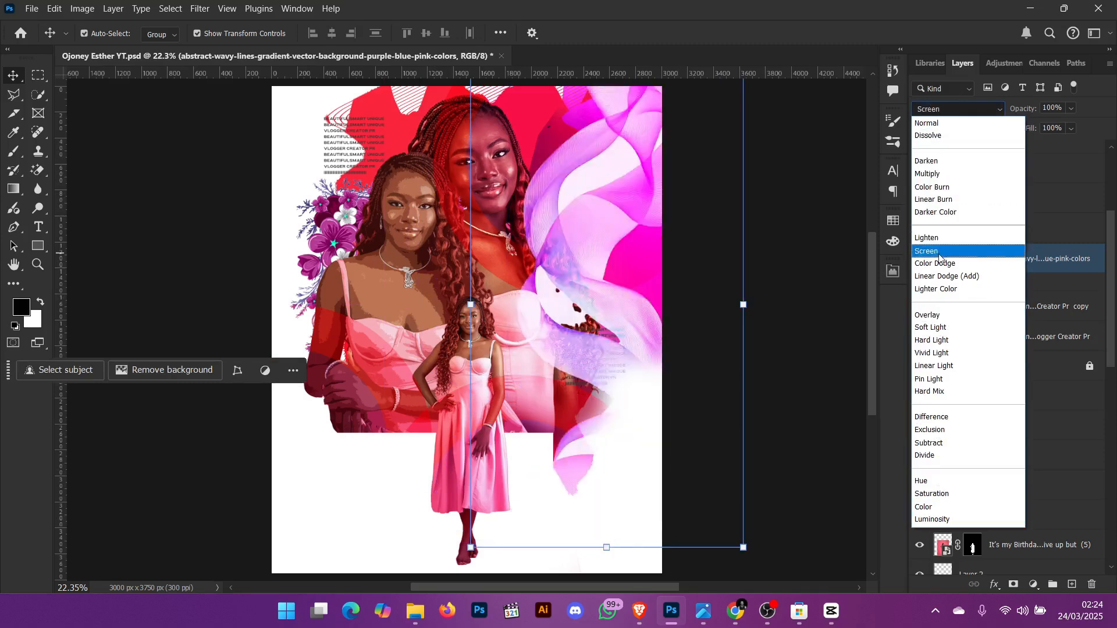
left_click(931, 316)
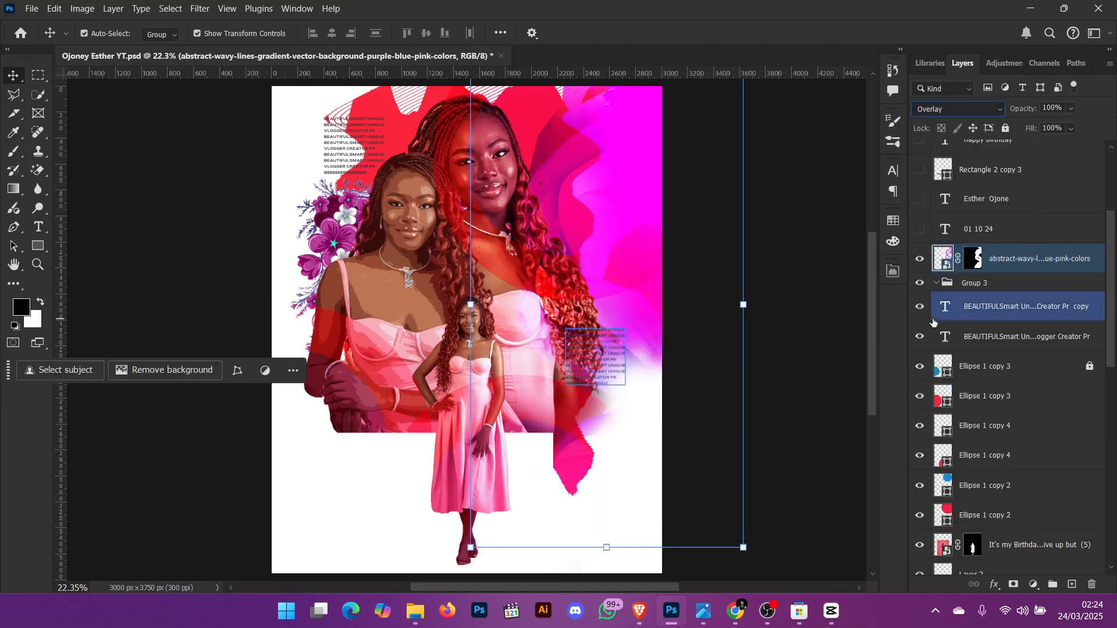
left_click(835, 210)
left_click(919, 229)
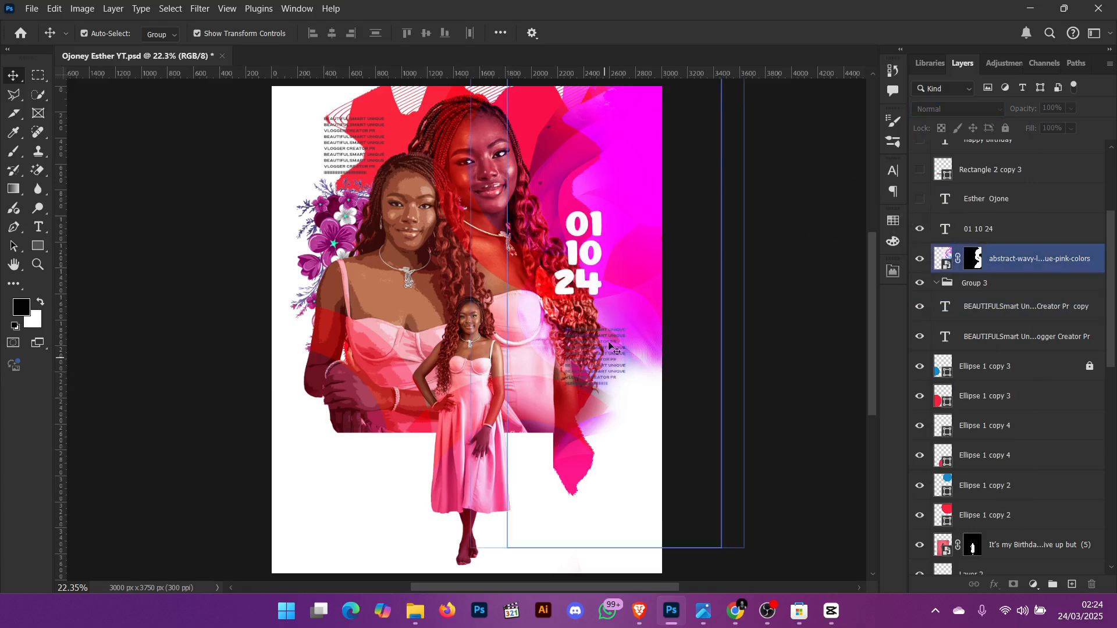
- Try changing the 01 10 24 date text's font to Comic Kings, then undo the change
left_click(594, 238)
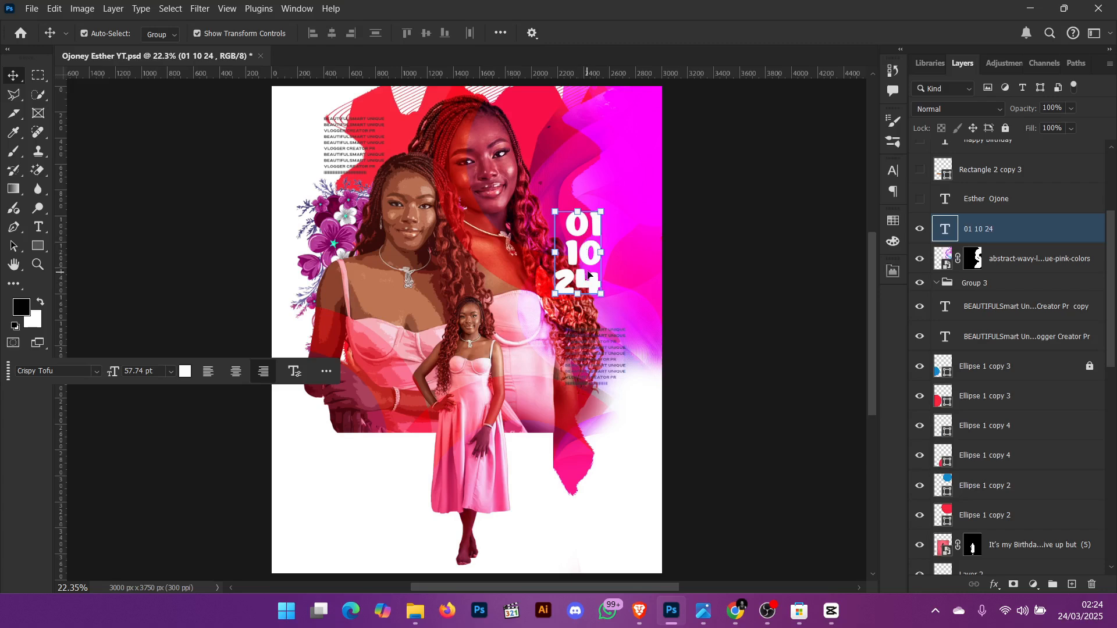
double_click(586, 245)
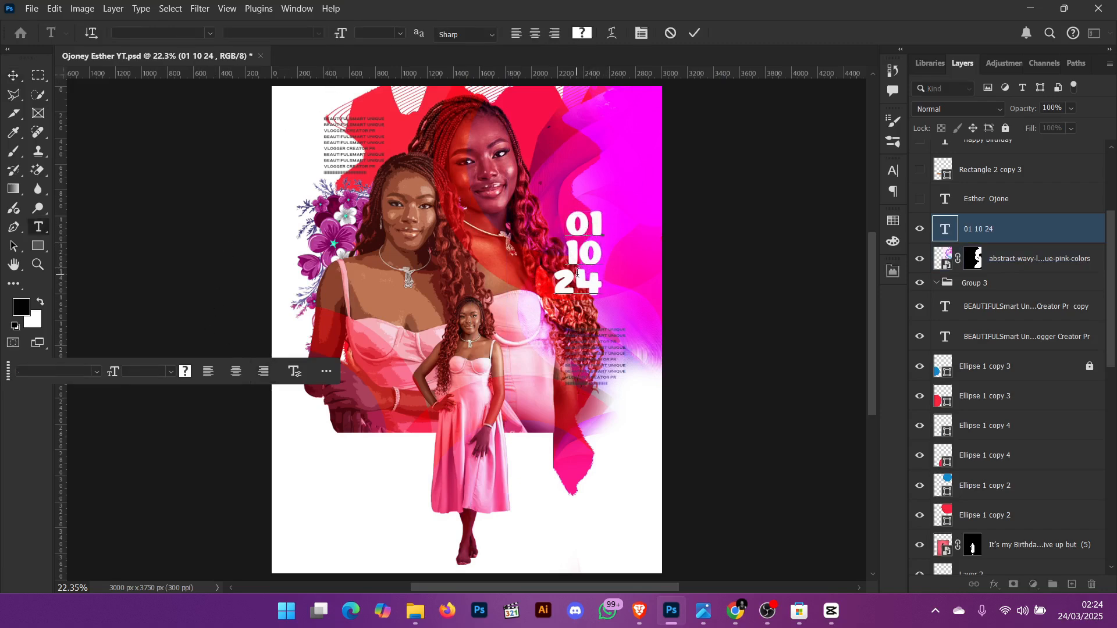
left_click_drag(603, 294, 562, 224)
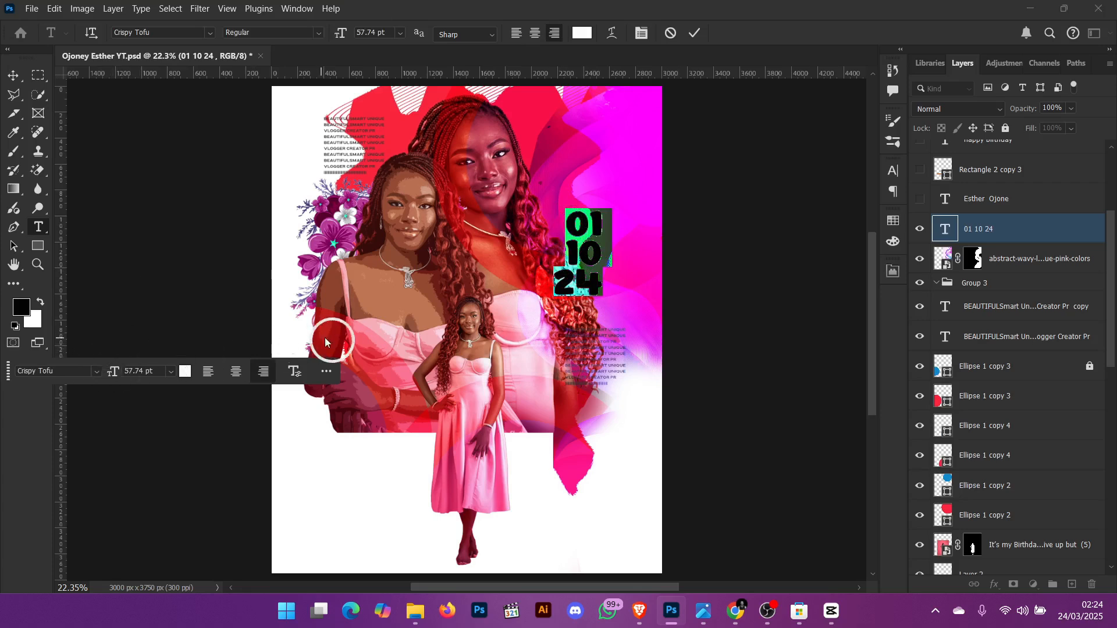
left_click_drag(10, 375, 348, 399)
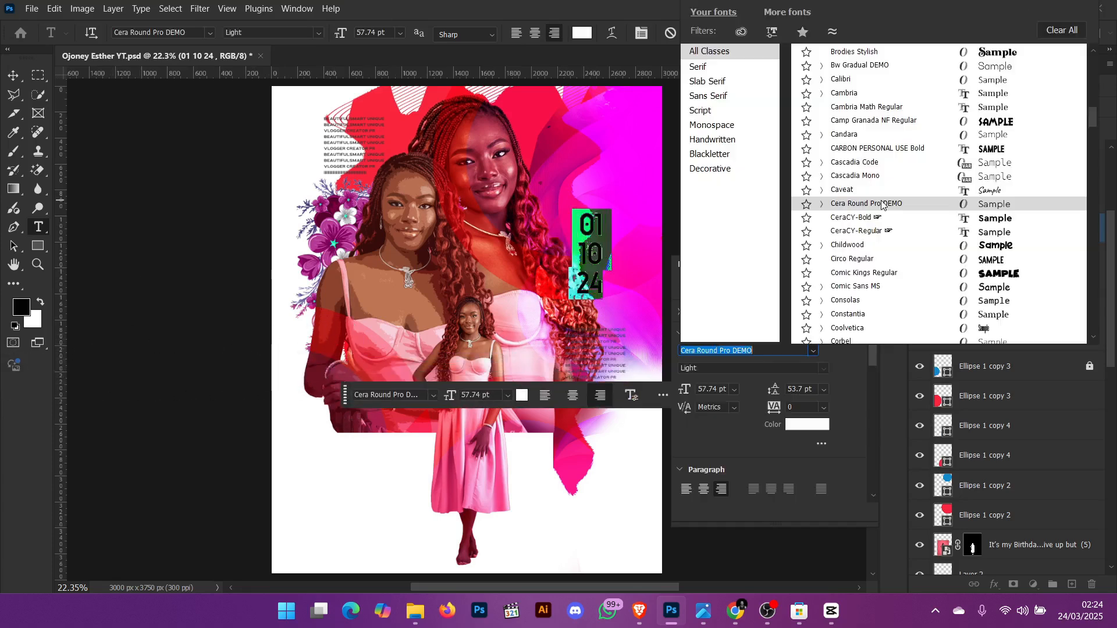
scroll(884, 204, "up", 1)
scroll(881, 199, "up", 1)
scroll(880, 199, "down", 4)
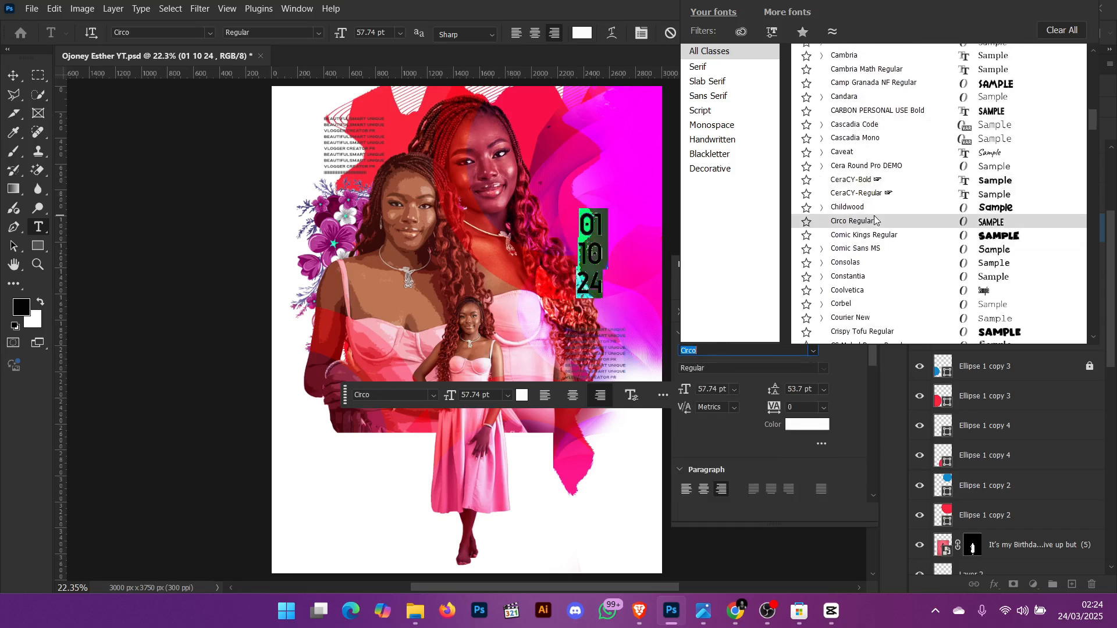
scroll(864, 320, "down", 3)
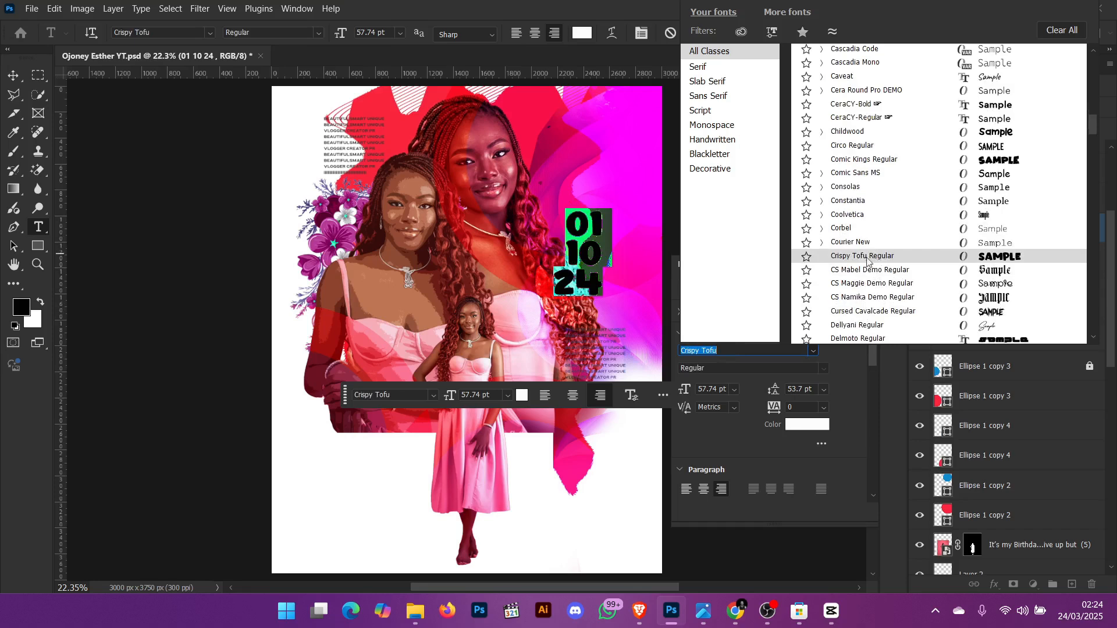
left_click(894, 162)
left_click(856, 266)
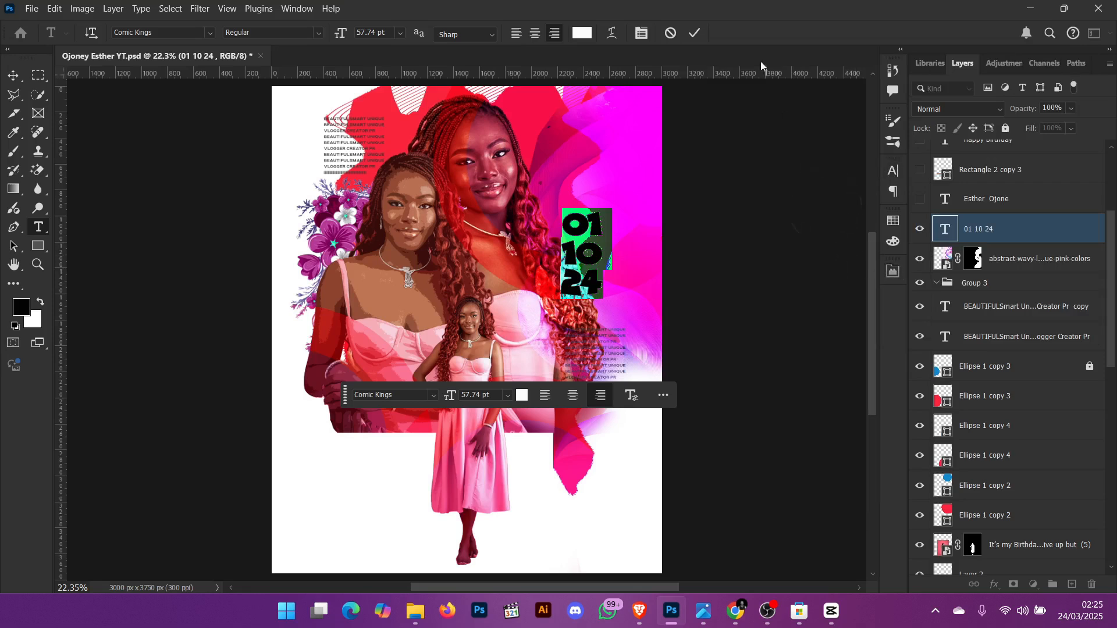
left_click(695, 33)
key("v")
left_click(720, 227)
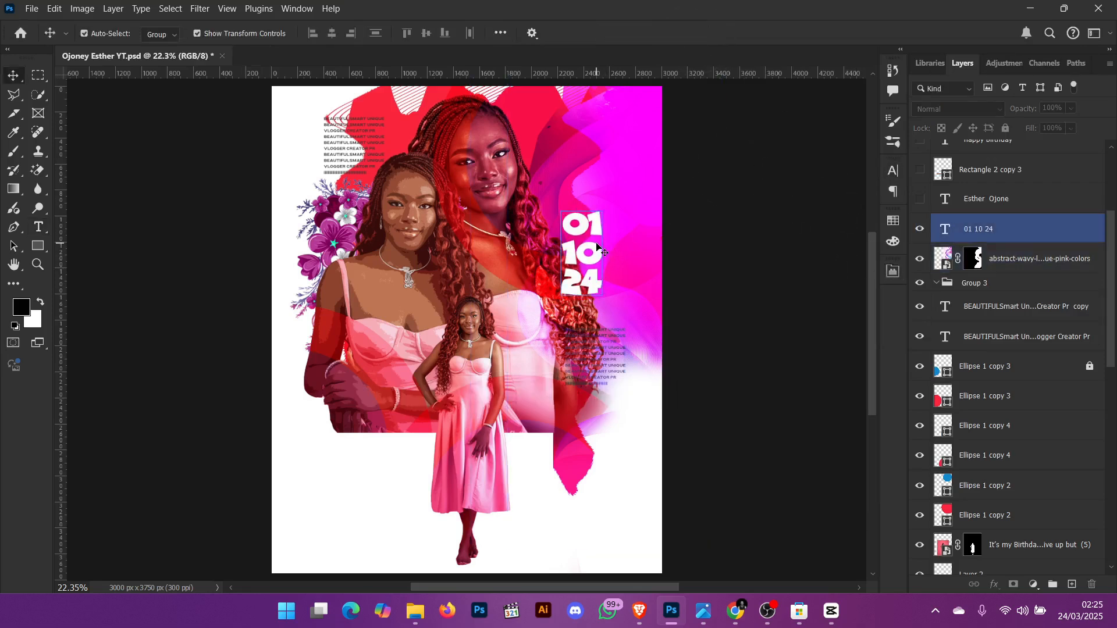
key("ctrl+z")
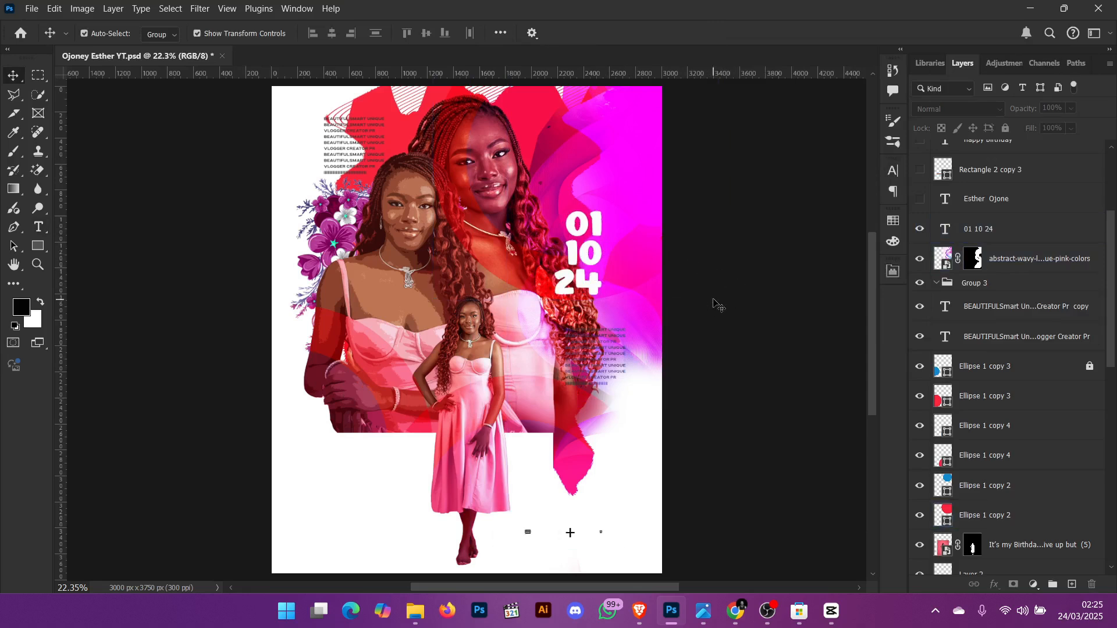
left_click(920, 199)
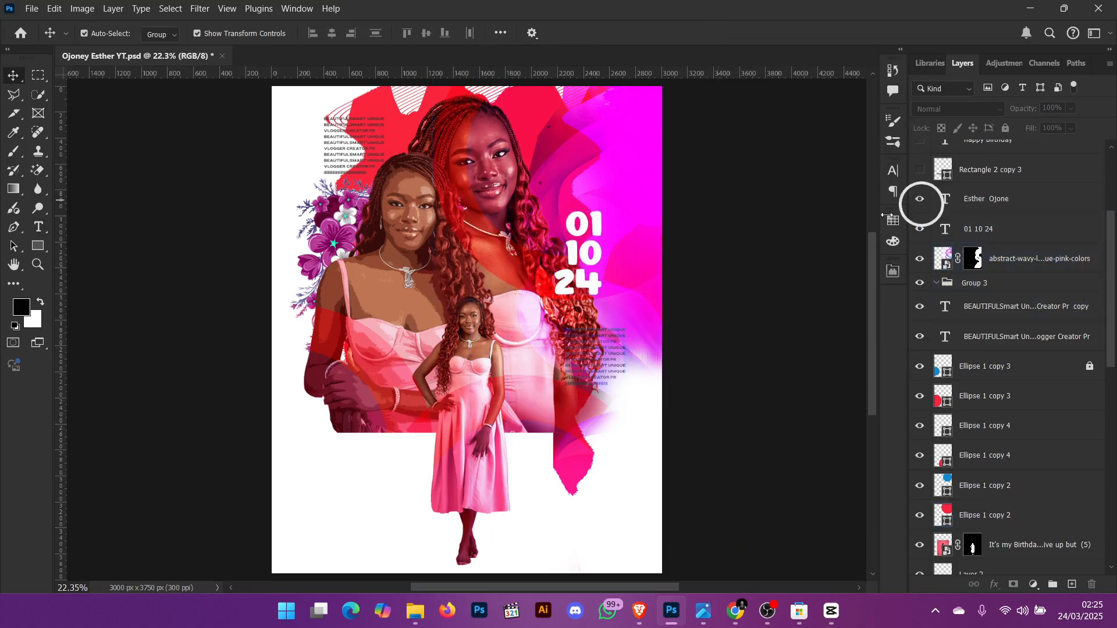
left_click(375, 474)
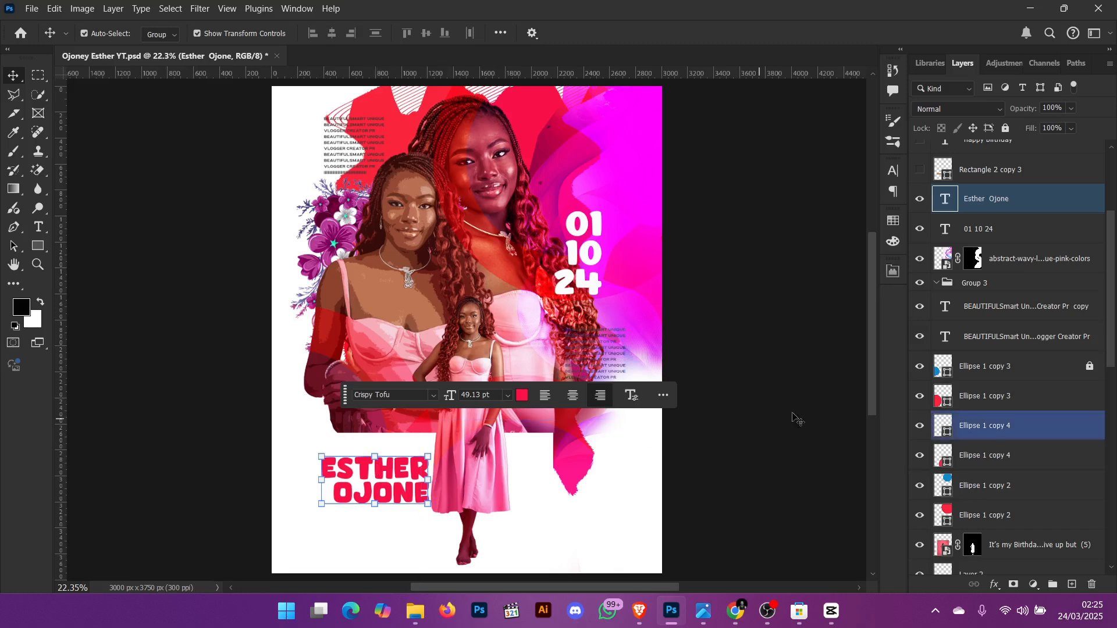
scroll(928, 232, "up", 2)
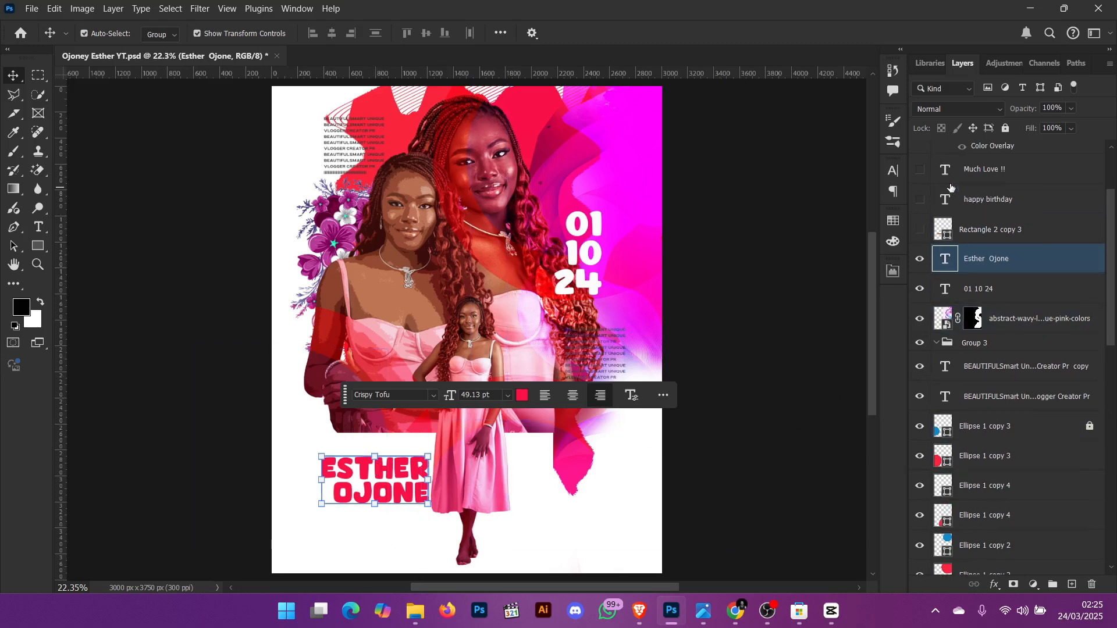
left_click(920, 230)
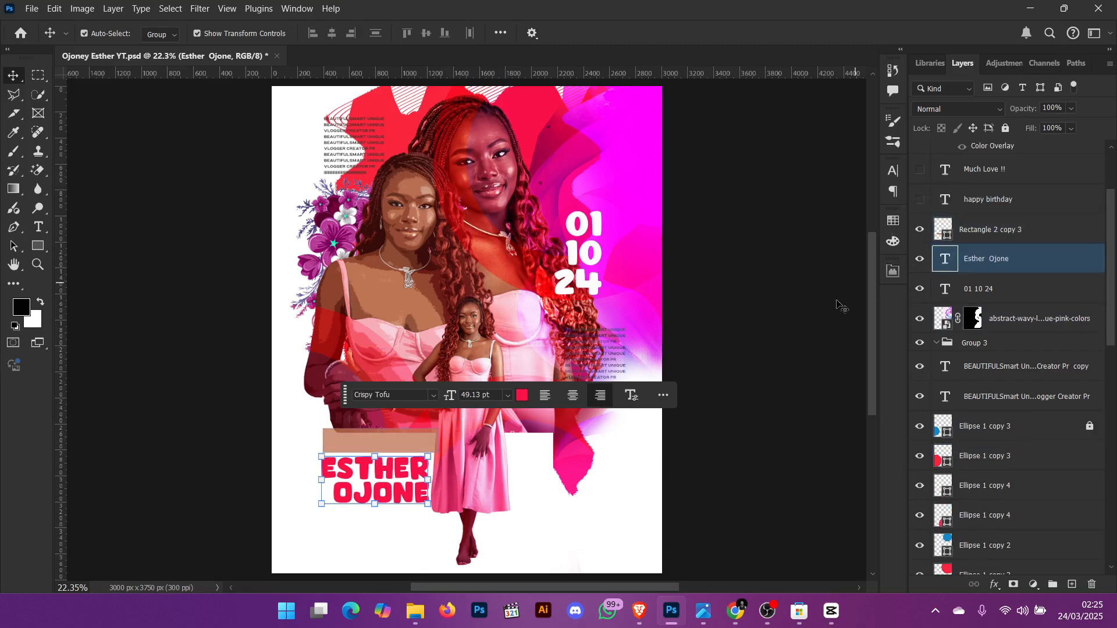
key("ctrl+t")
left_click_drag(383, 443, 727, 227)
key("Return")
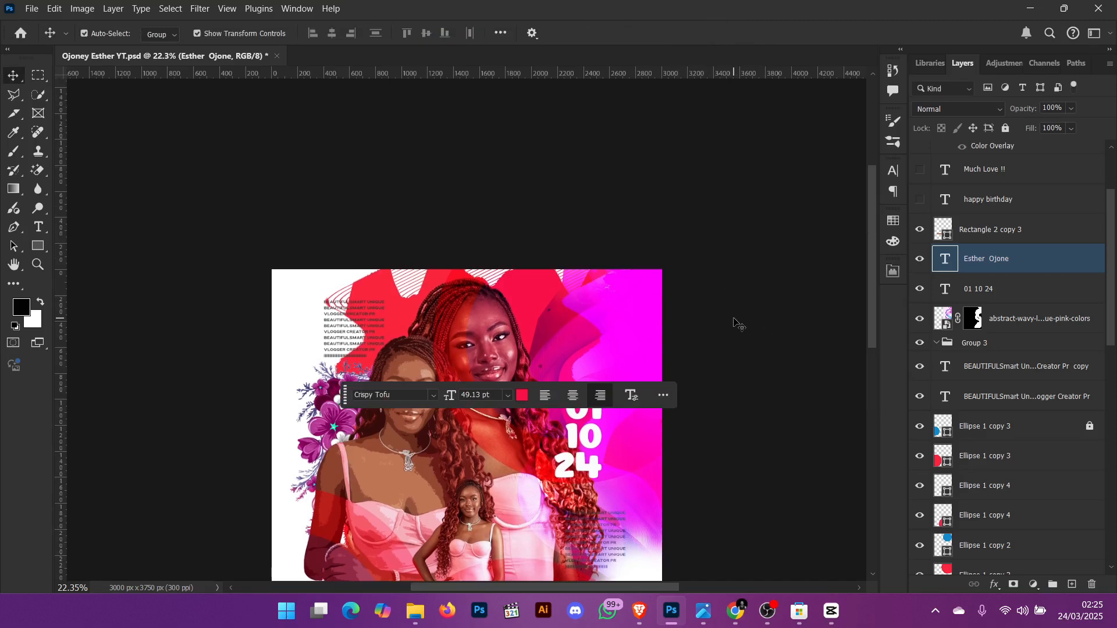
key("ctrl+0")
left_click(740, 357)
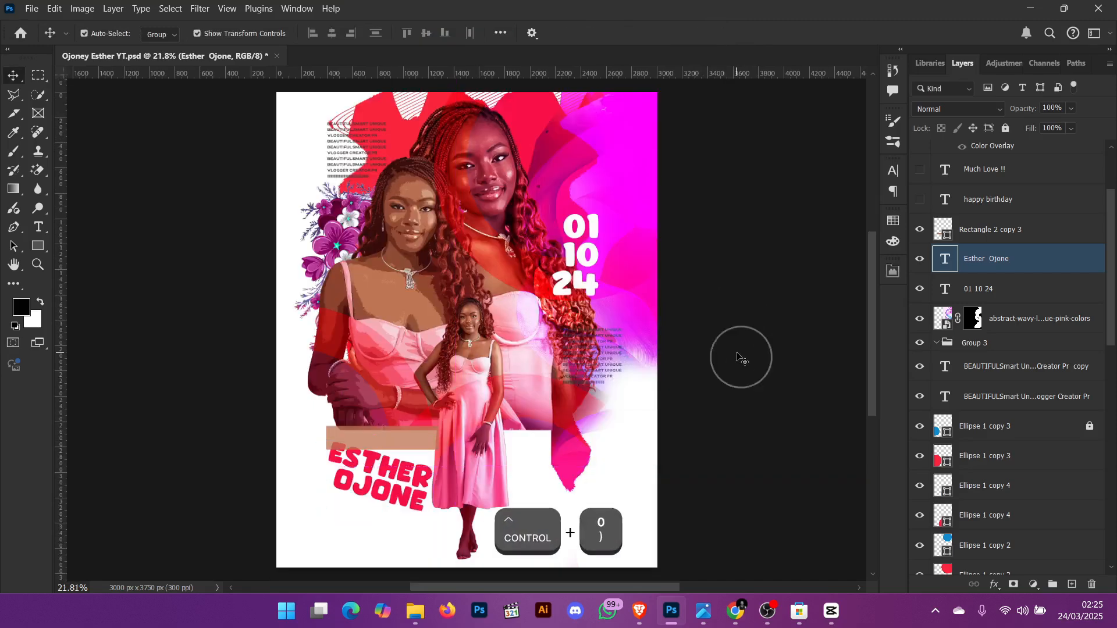
key("ctrl+z")
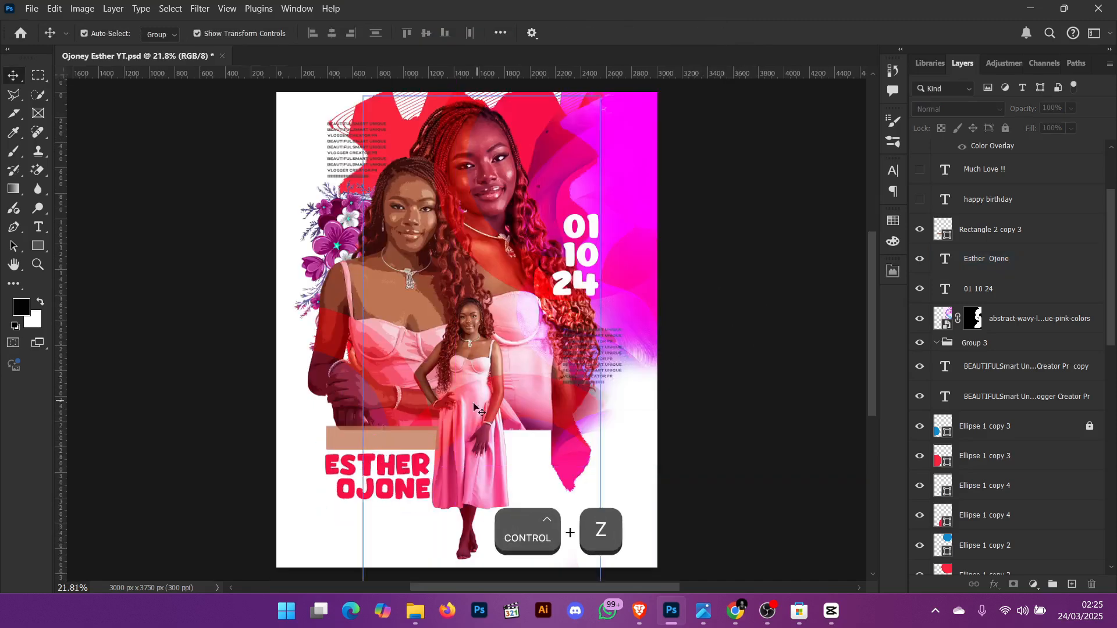
- Show the happy birthday and Much Love !! text layers
left_click(421, 437)
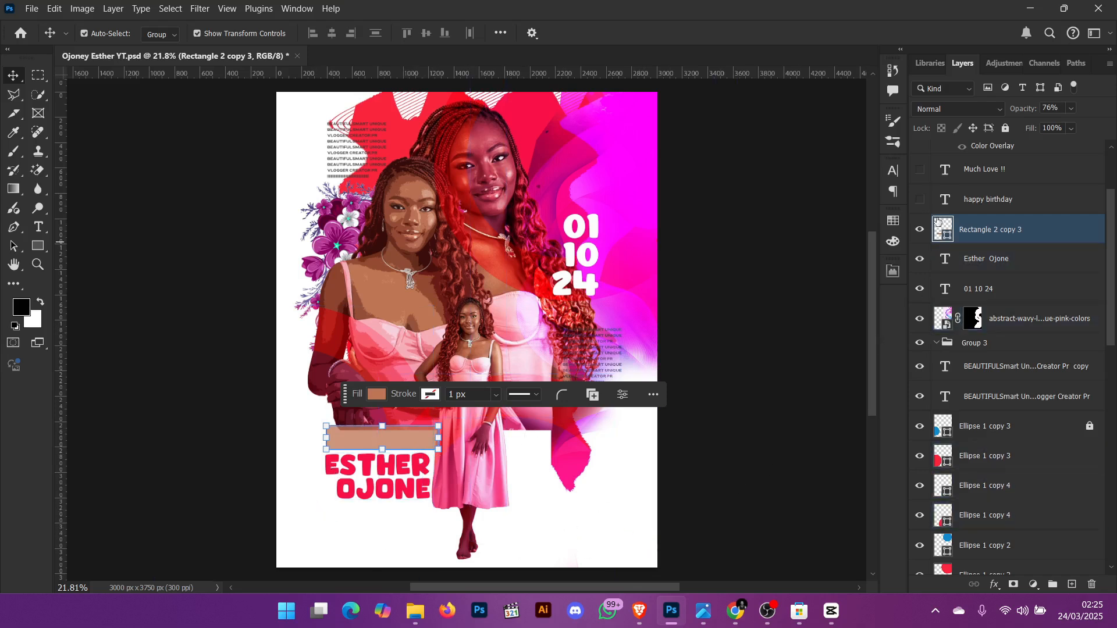
left_click(920, 199)
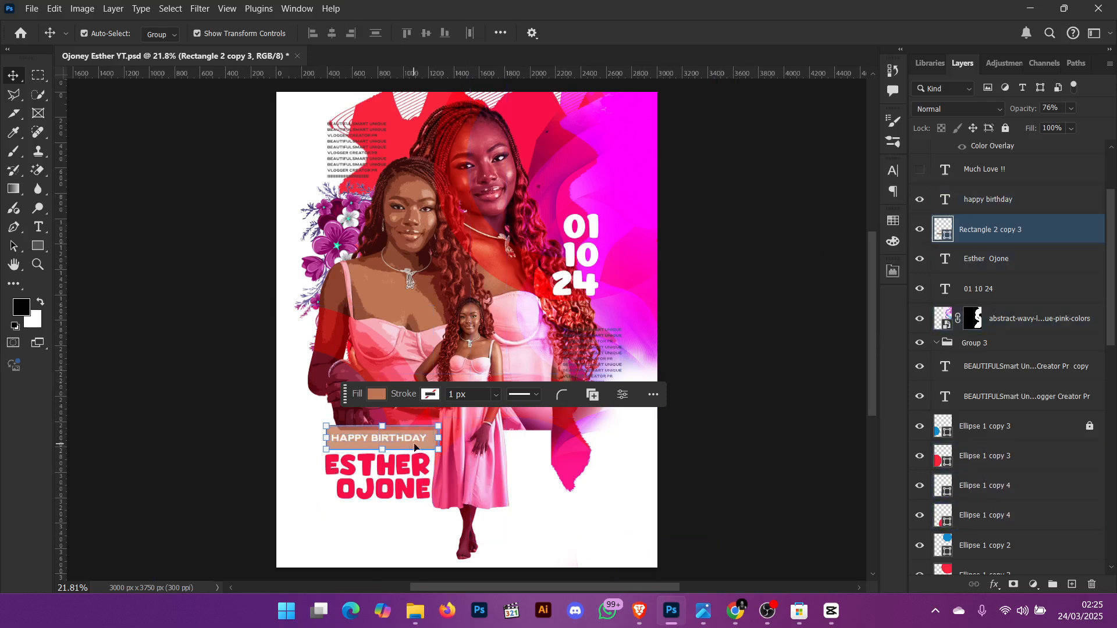
left_click(918, 170)
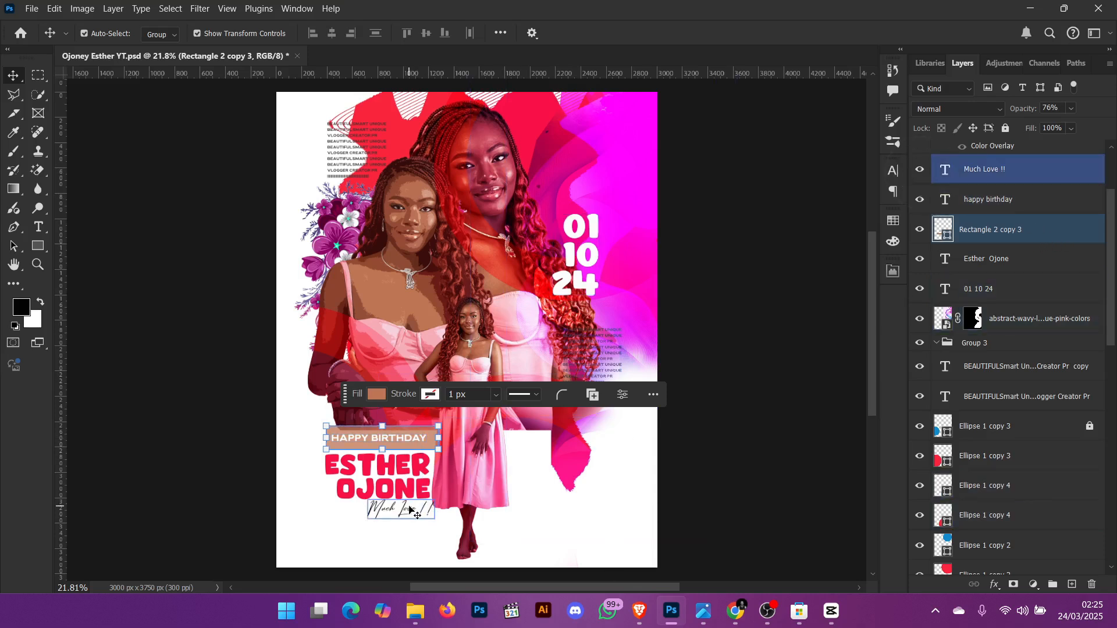
left_click(409, 511)
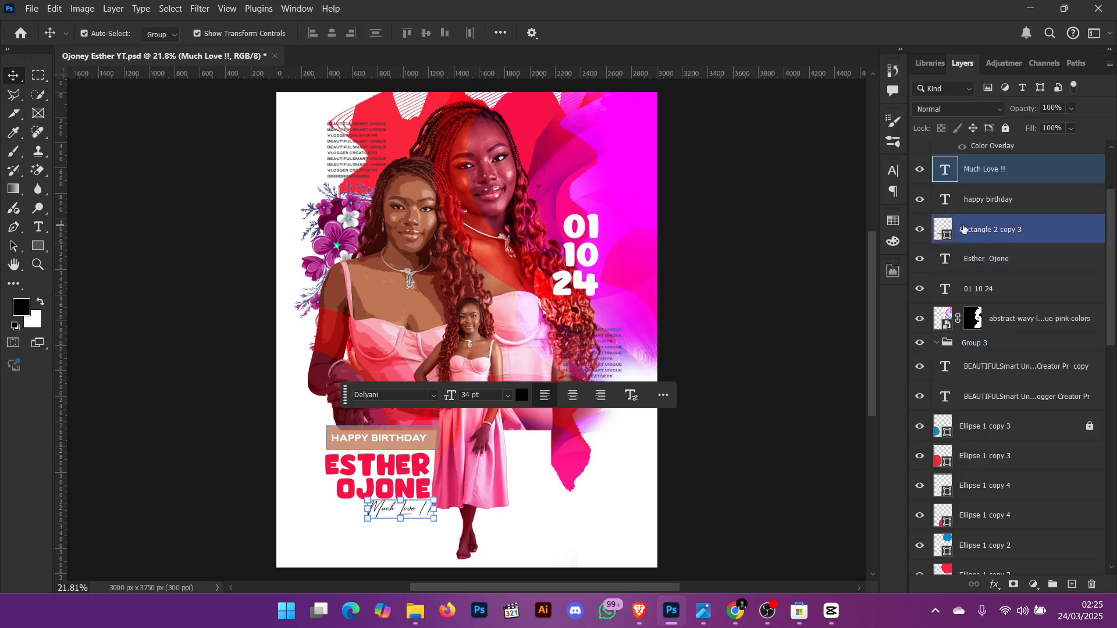
- Show the 0664eb3c-9f48-40df-a0a7-2dfd669fb8bf light-leak image layer and unlock it
scroll(963, 228, "up", 3)
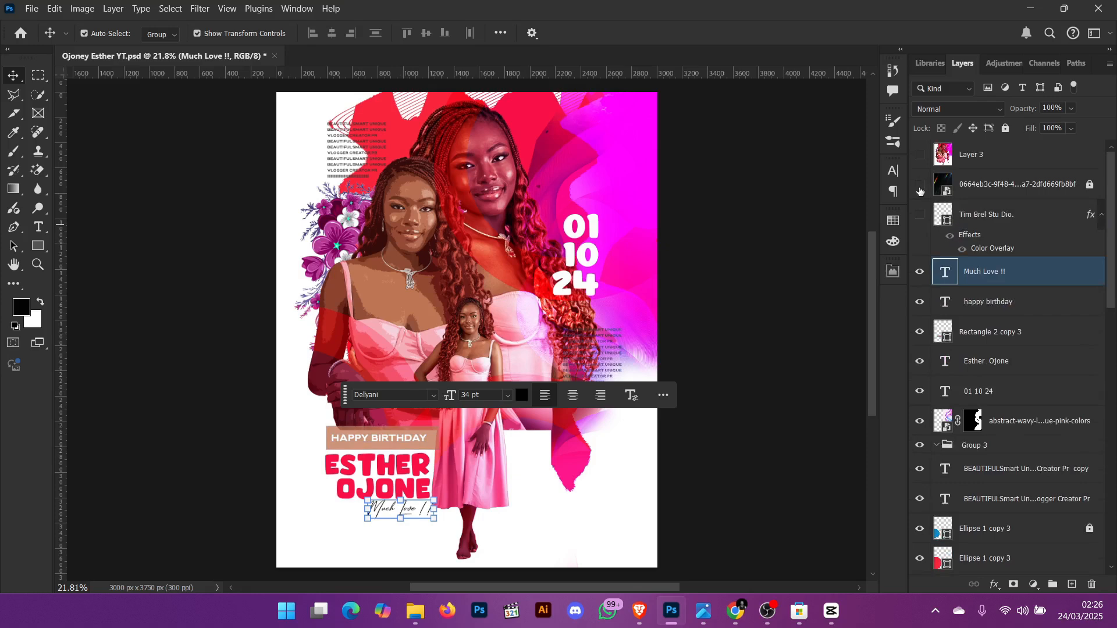
left_click(920, 184)
left_click(1023, 186)
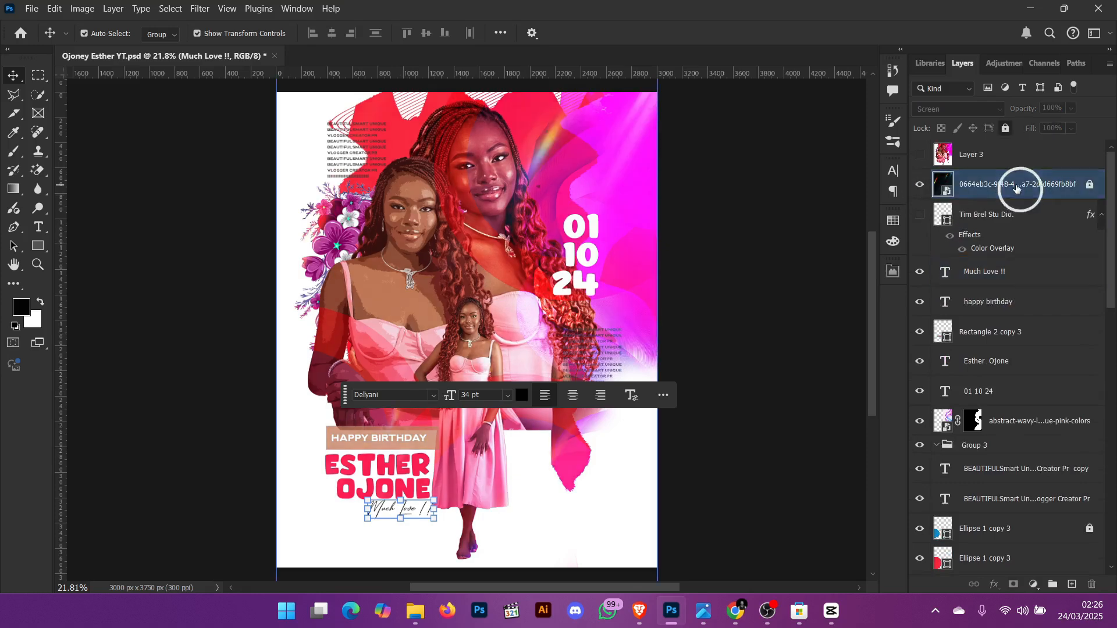
left_click(1090, 185)
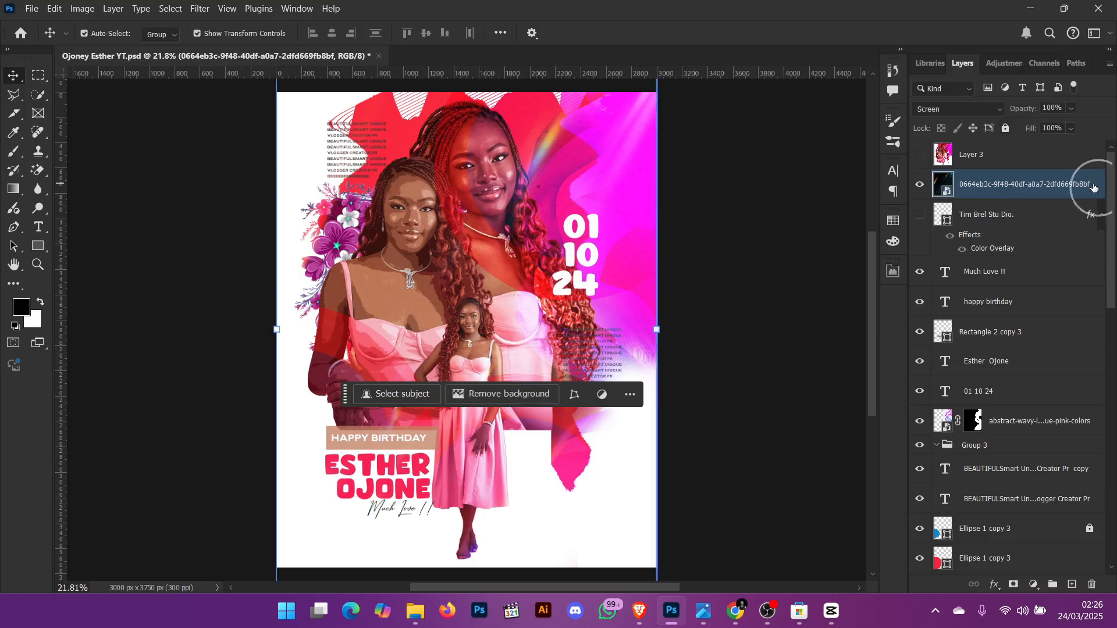
key("ctrl+0")
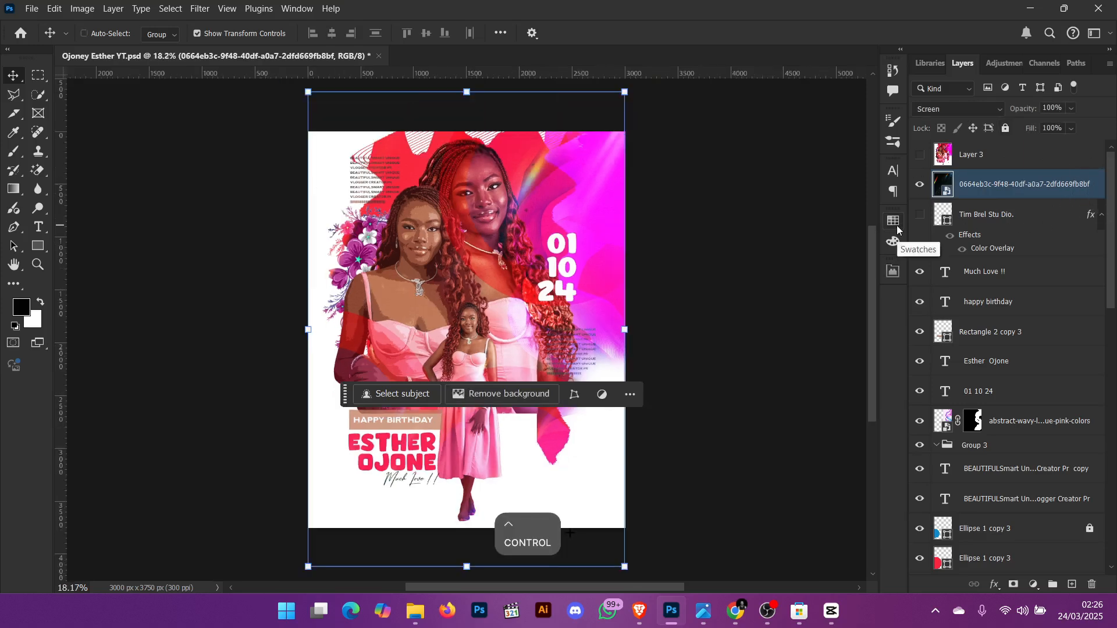
left_click(750, 140)
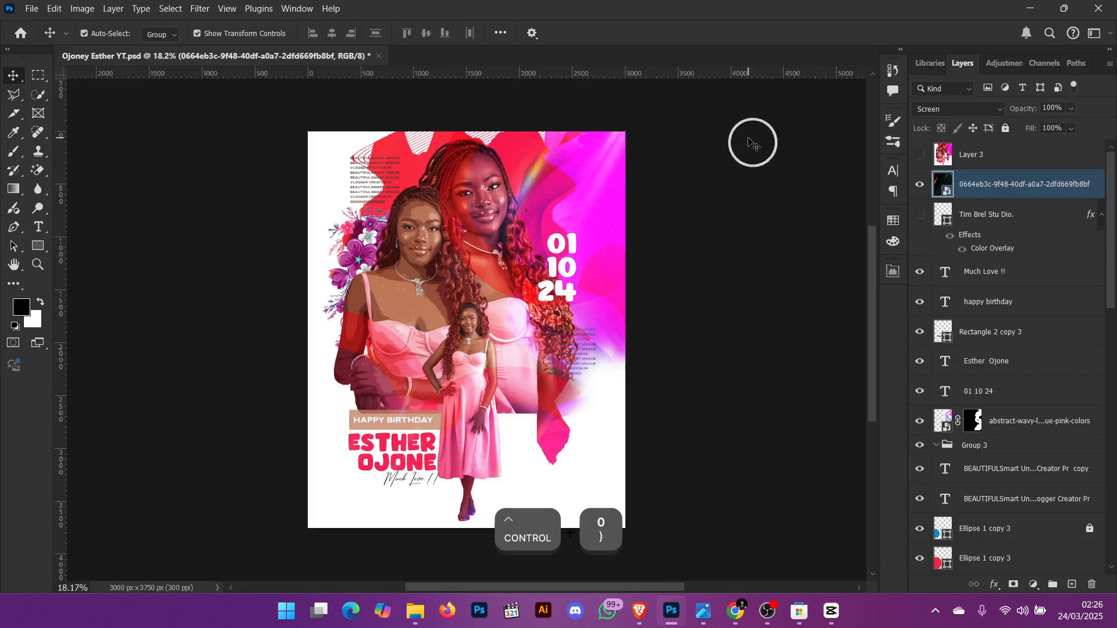
key("ctrl+0")
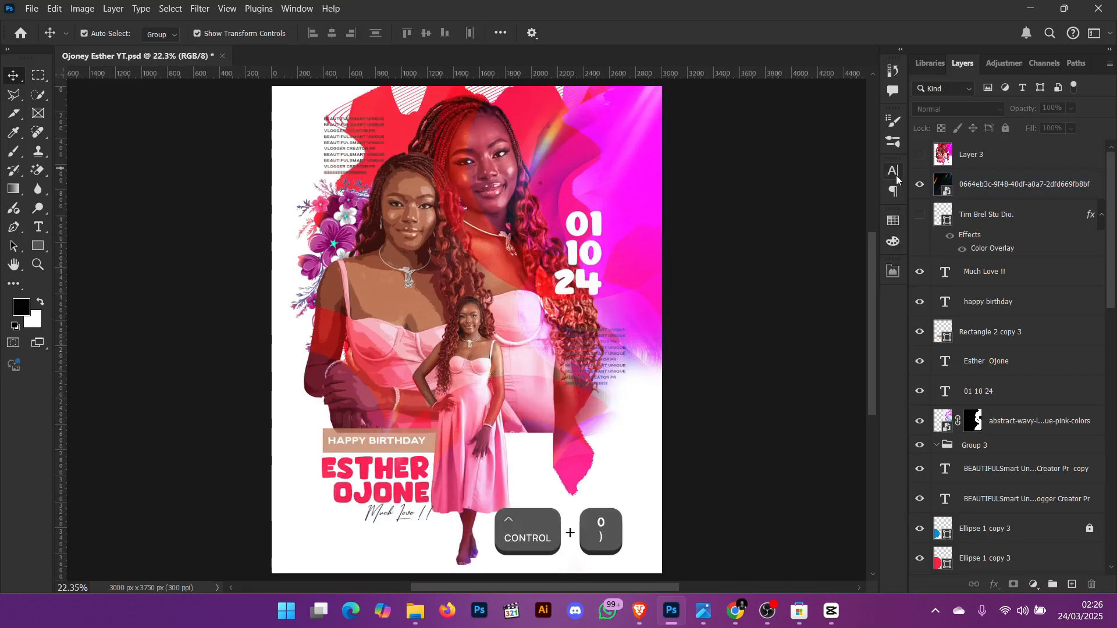
- Try switching the light-leak layer's blend mode to Normal, then undo the change
left_click(985, 182)
left_click(968, 110)
left_click(969, 110)
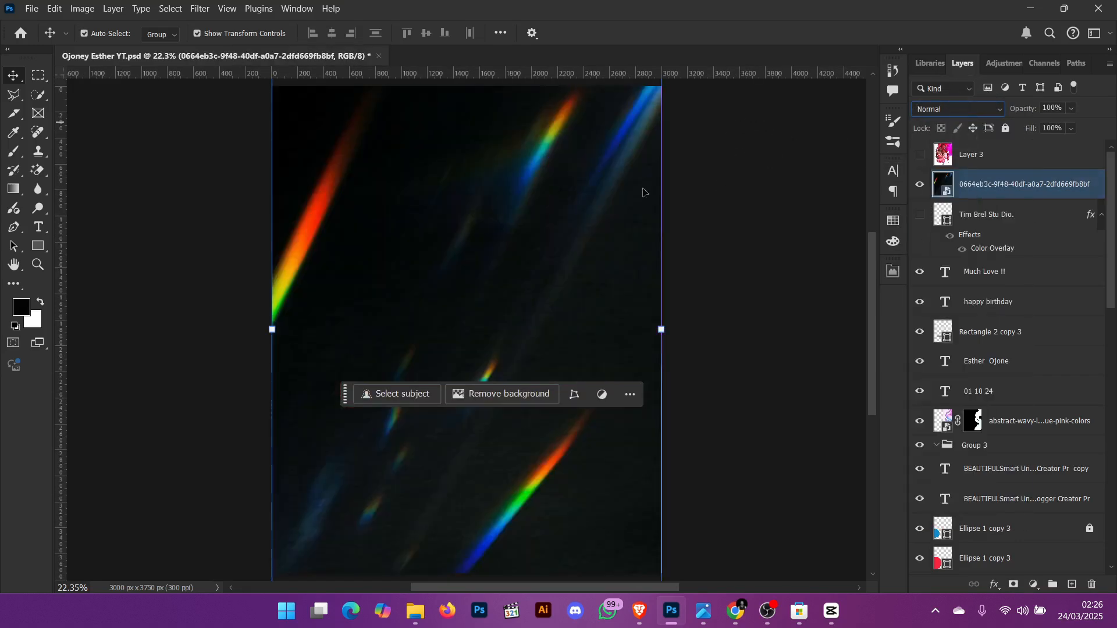
left_click(955, 110)
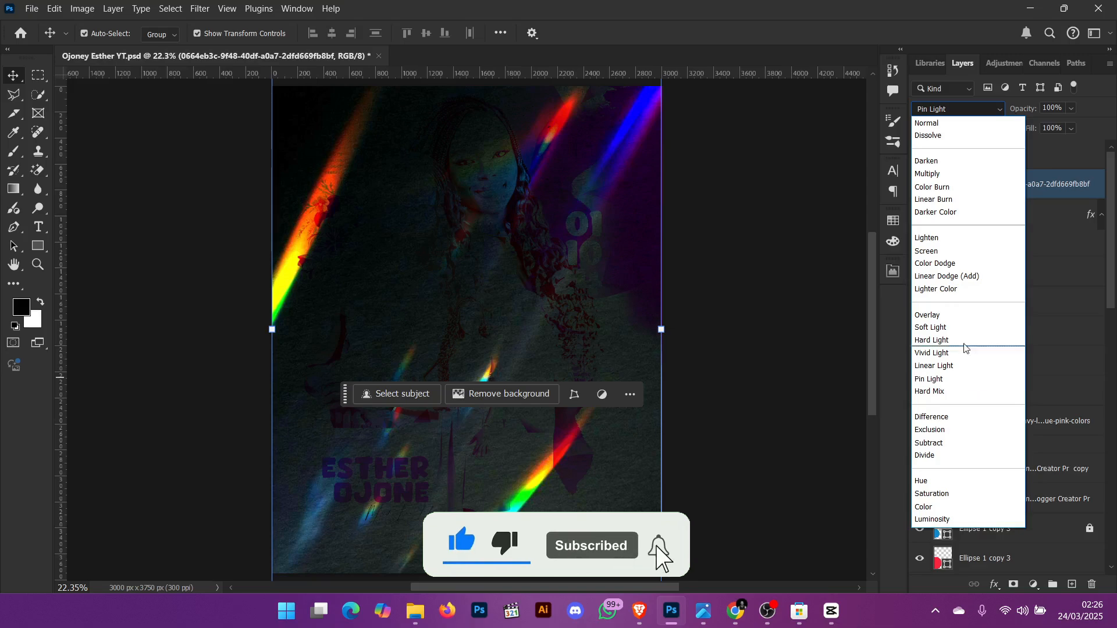
left_click(927, 122)
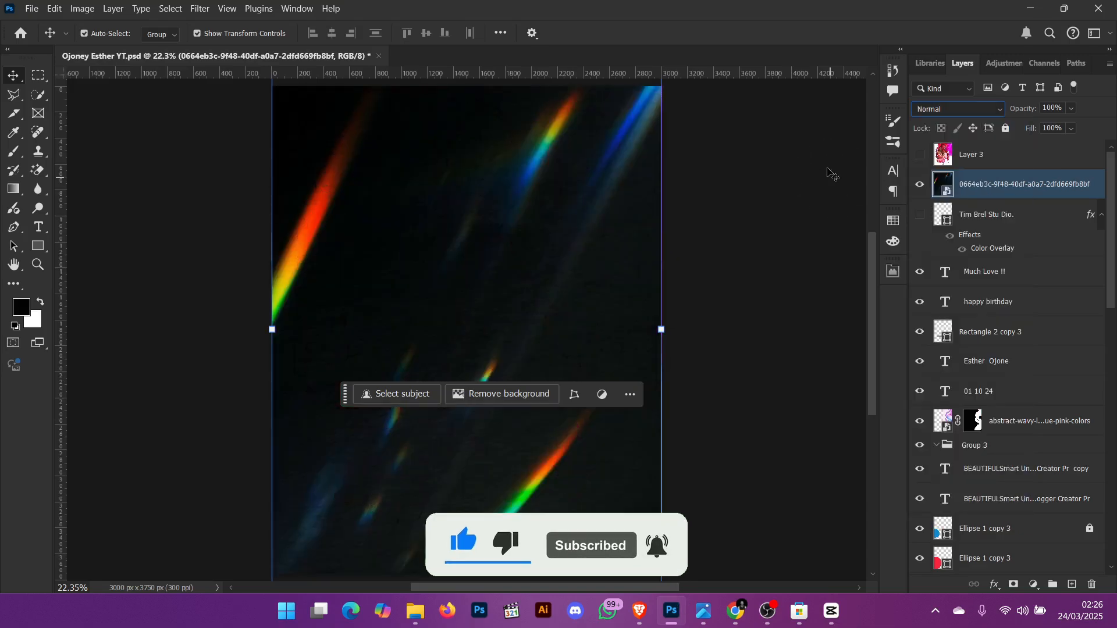
key("ctrl+z")
key("ctrl+z")
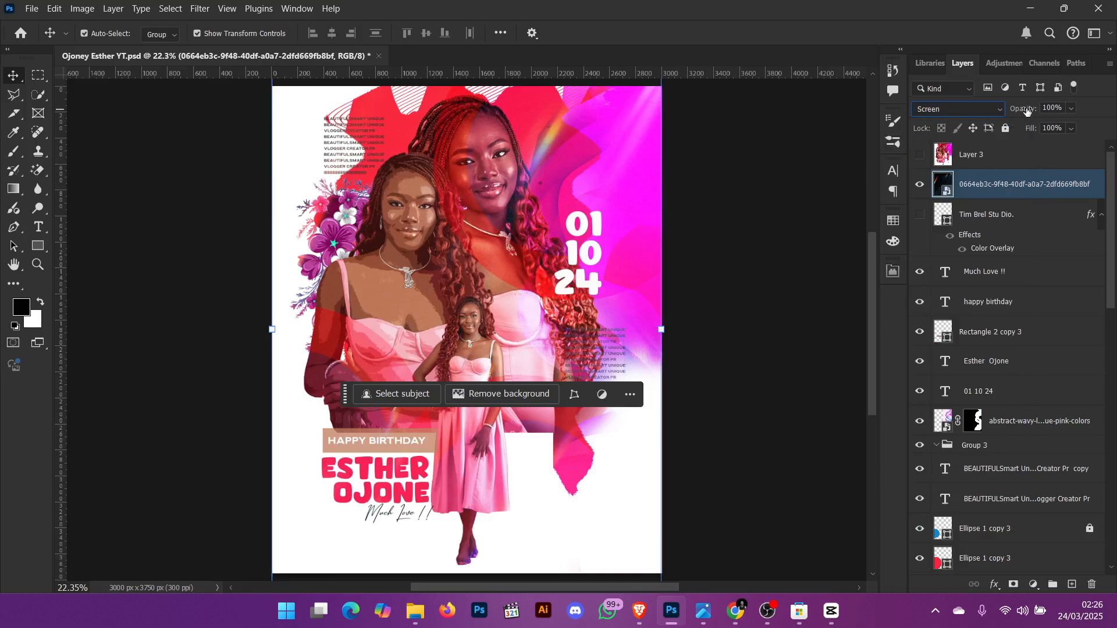
- Show the Tim Brel Stu Dio. logo layer
left_click_drag(1026, 110, 1113, 120)
left_click_drag(1032, 131, 1100, 142)
left_click(920, 214)
left_click(941, 204, "shift")
left_click(941, 197)
key("ctrl+0")
left_click(767, 284)
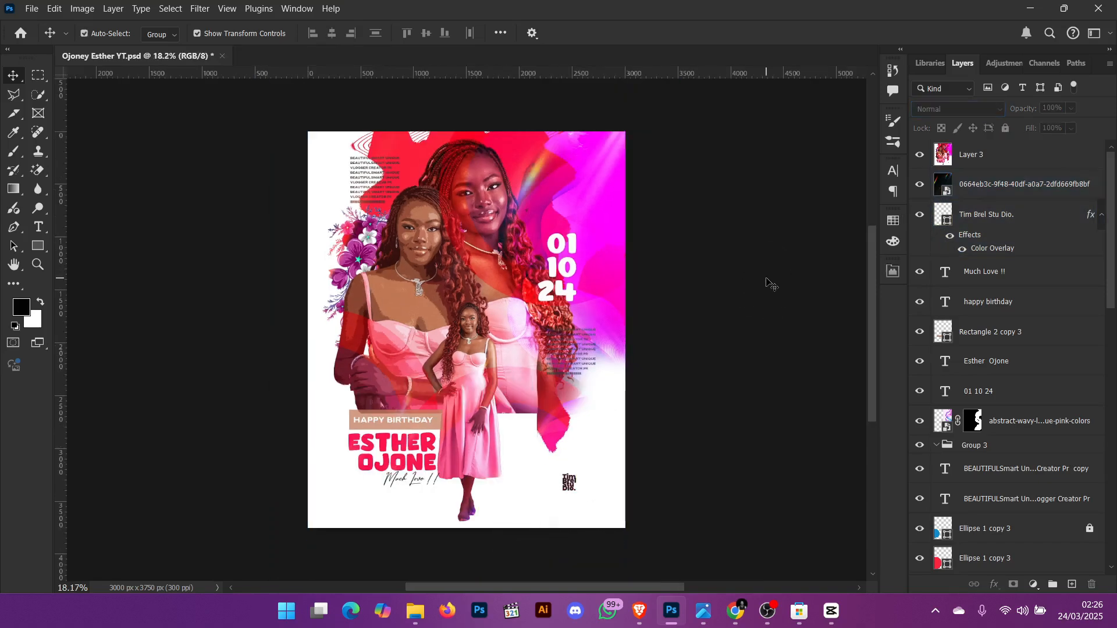
key("ctrl+0")
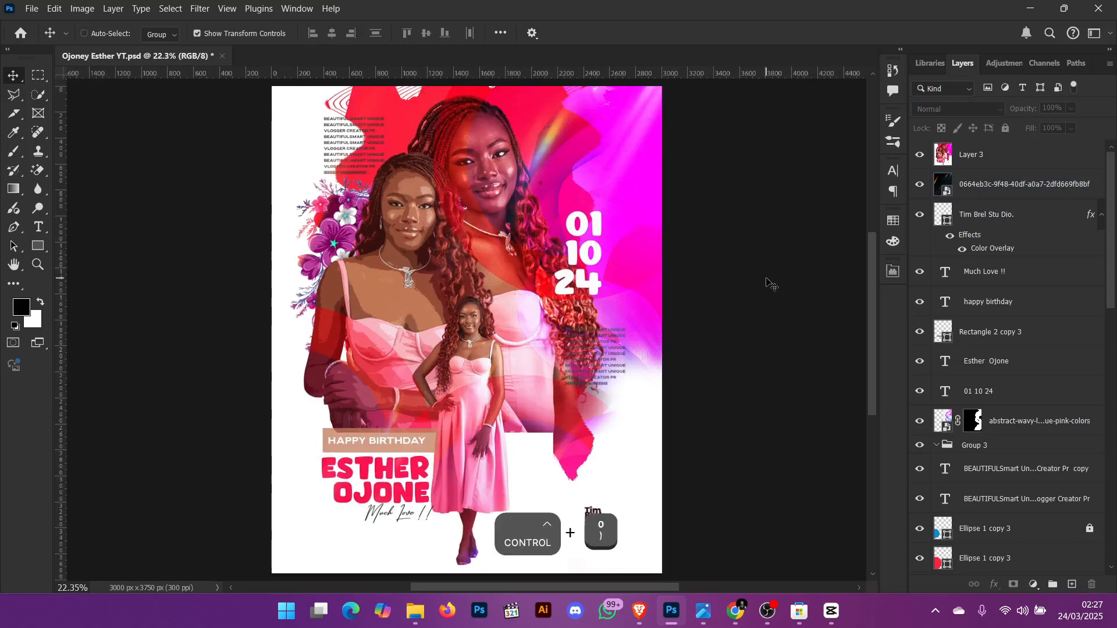